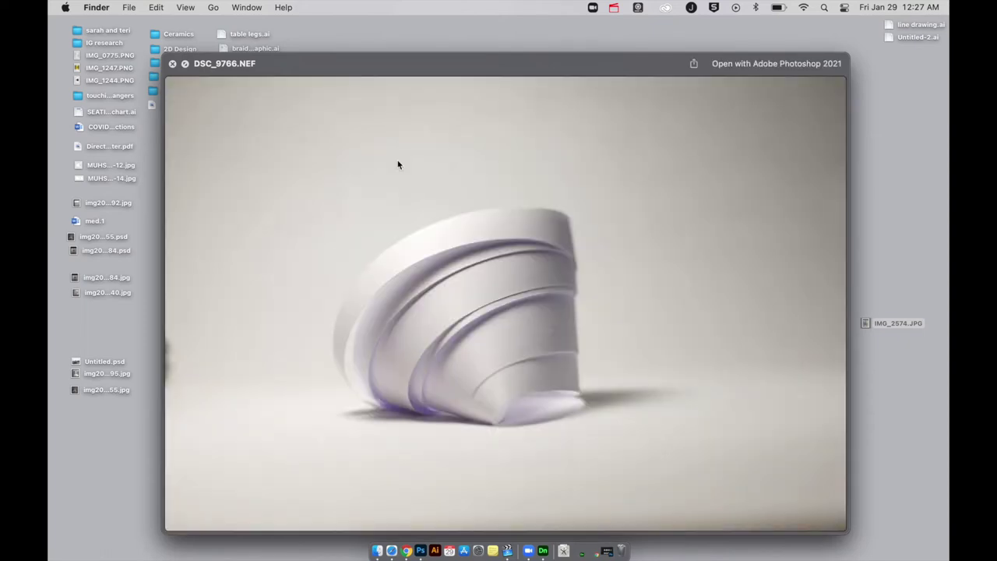
Preview the bracketed exposures DSC_9767.NEF and DSC_9768.NEF in turn at a large size
key("space")
key("Down")
key("Down")
key("space")
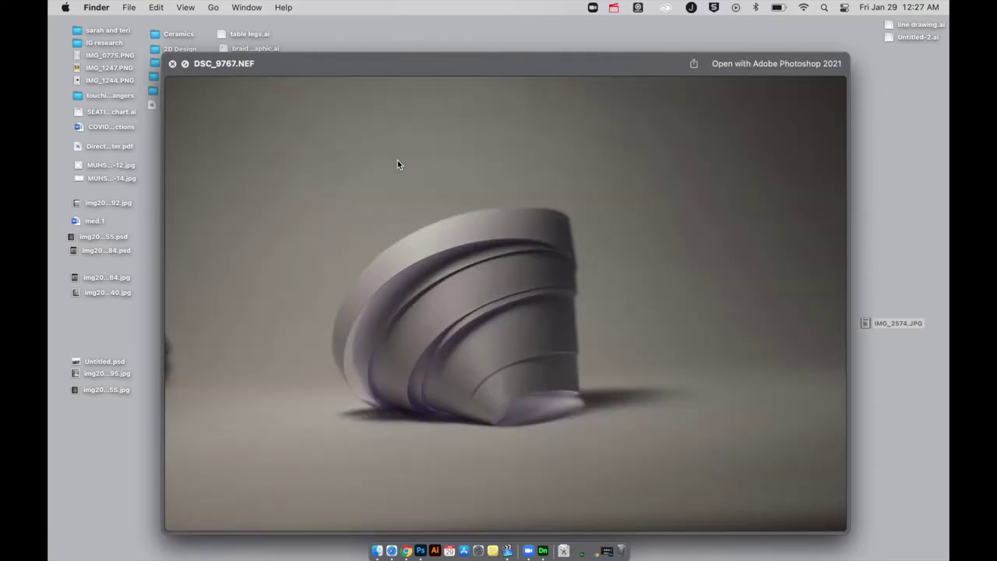
key("space")
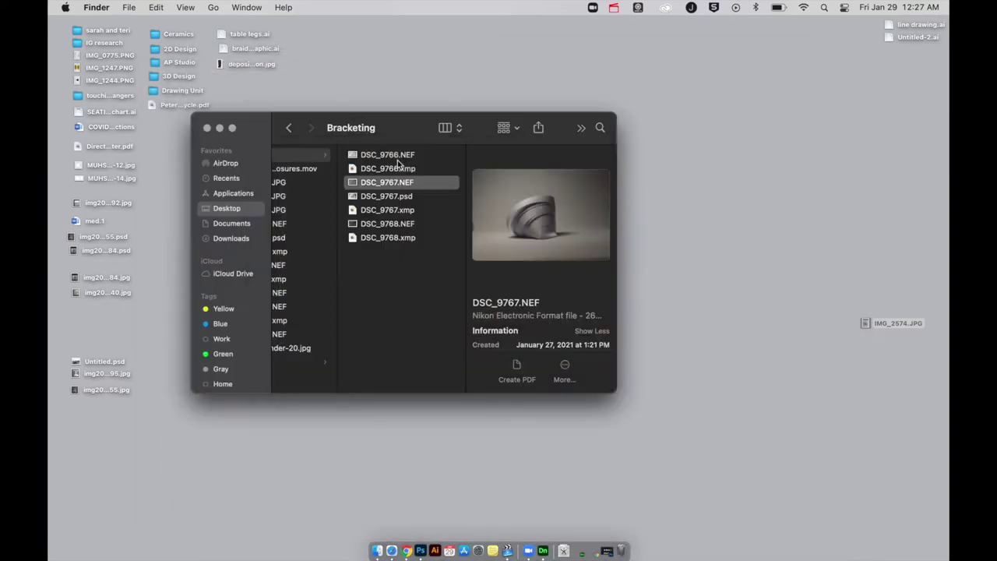
key("Down")
key("Down")
key("Down")
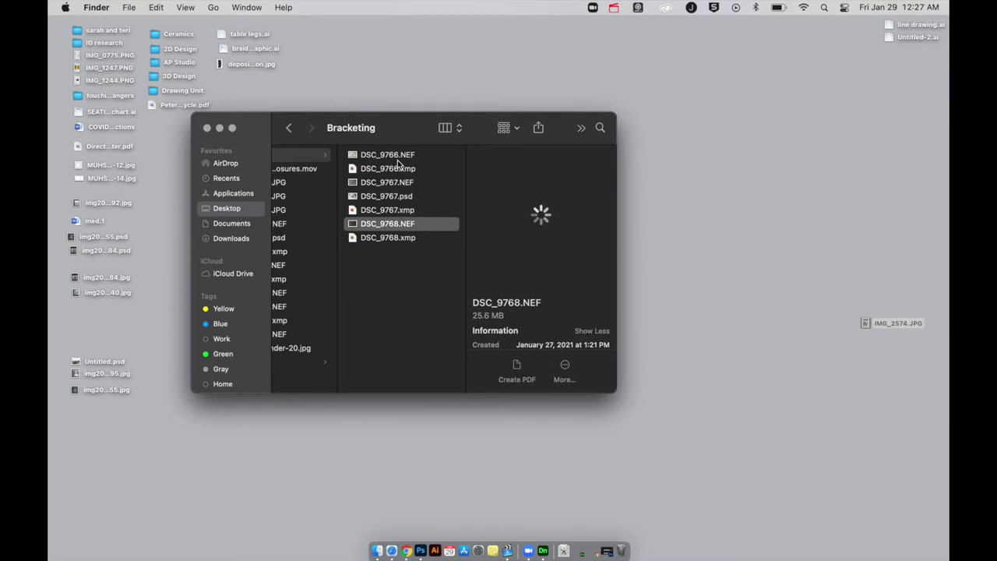
key("space")
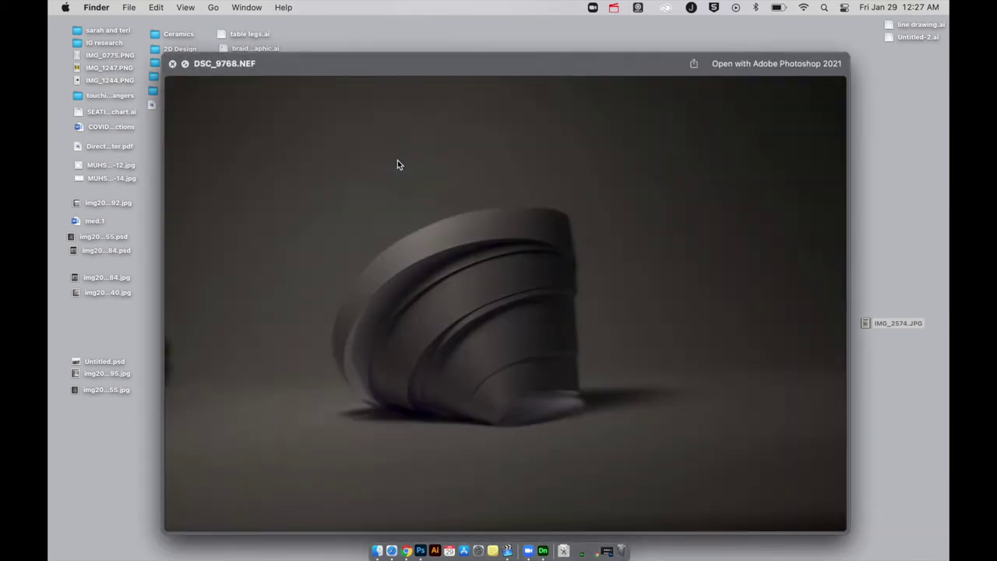
key("space")
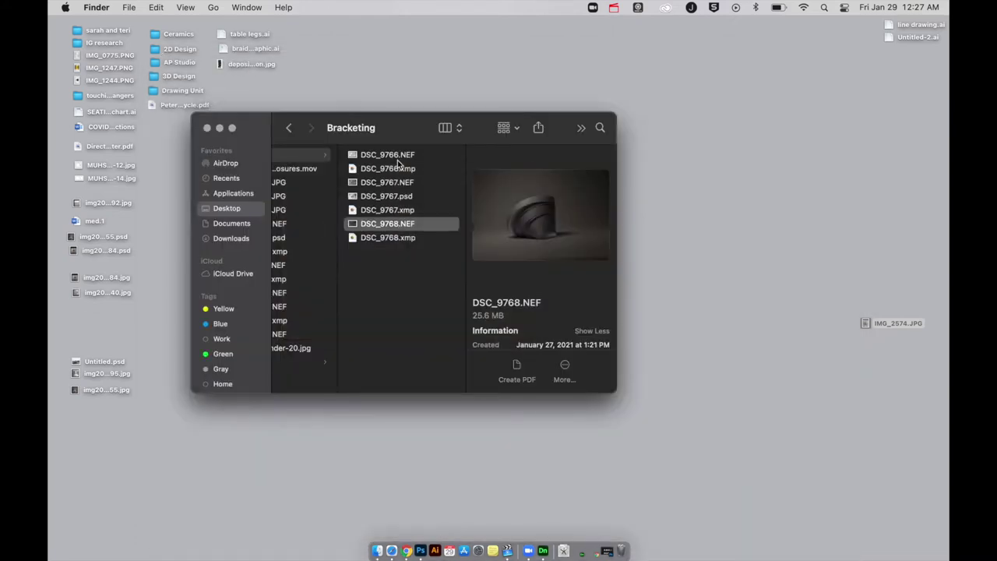
Open DSC_9767.NEF from the Bracketing folder in Photoshop's Camera Raw
key("Up")
key("Up")
key("Up")
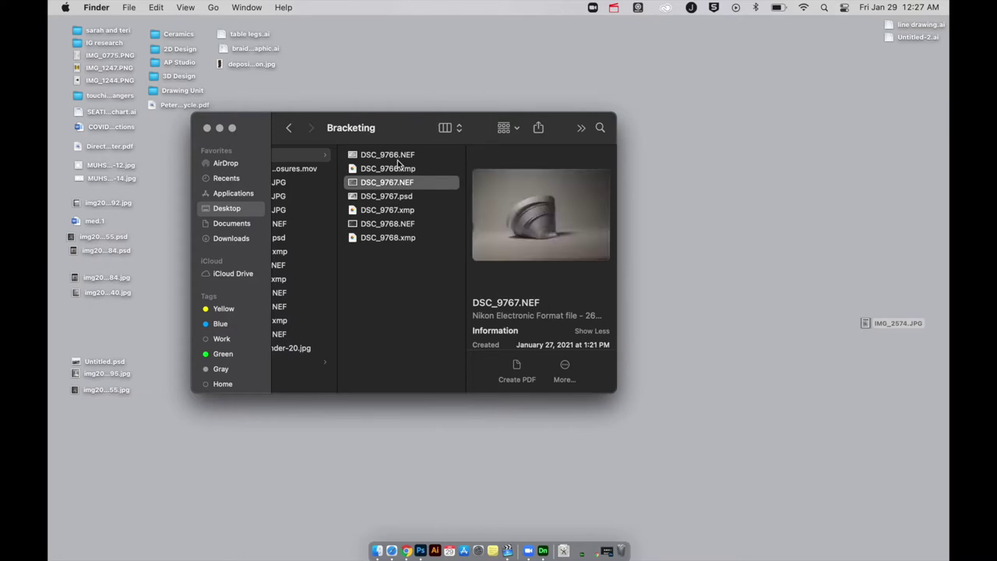
key("super+o")
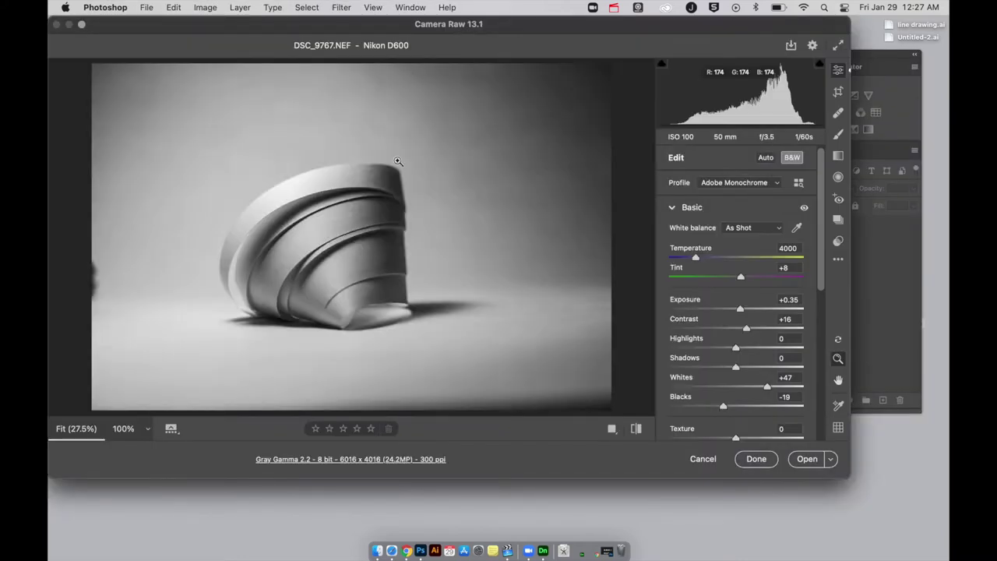
left_click_drag(290, 32, 326, 48)
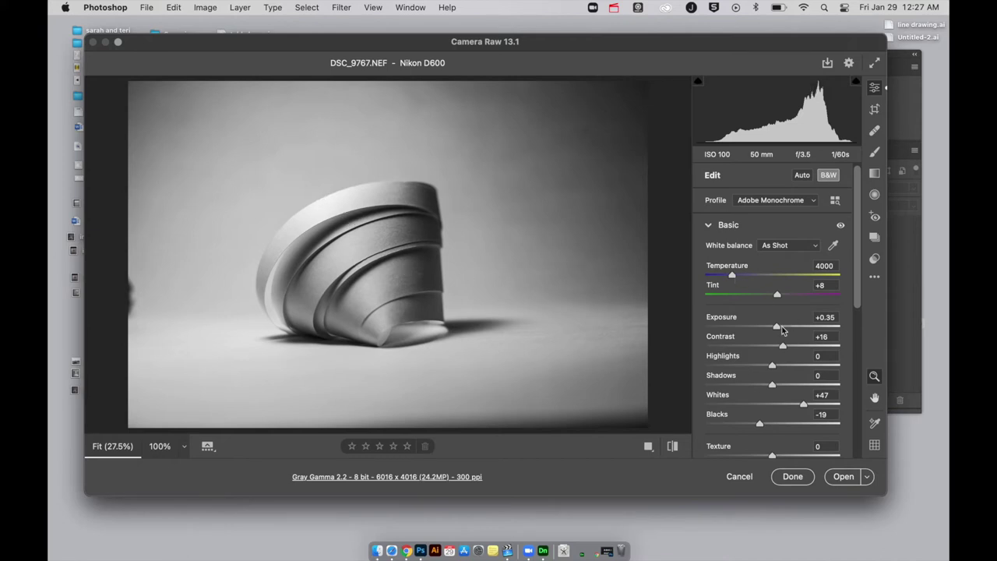
Try an Exposure of -0.40 on the photo, undo it, and restore Shadows to 0
left_click_drag(782, 330, 768, 329)
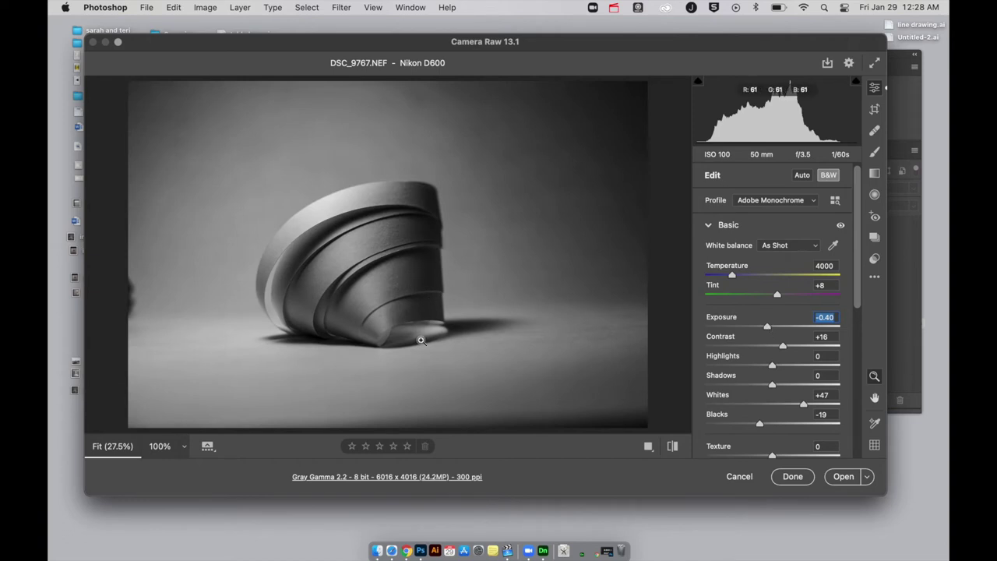
key("super+z")
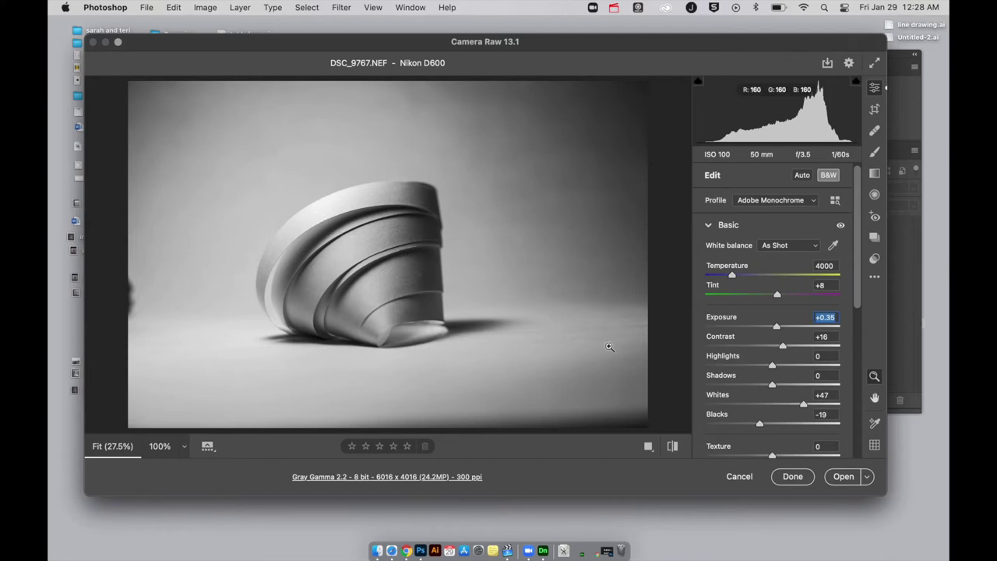
mouse_move(772, 388)
left_mouse_down()
mouse_move(748, 392)
mouse_move(773, 388)
left_mouse_up()
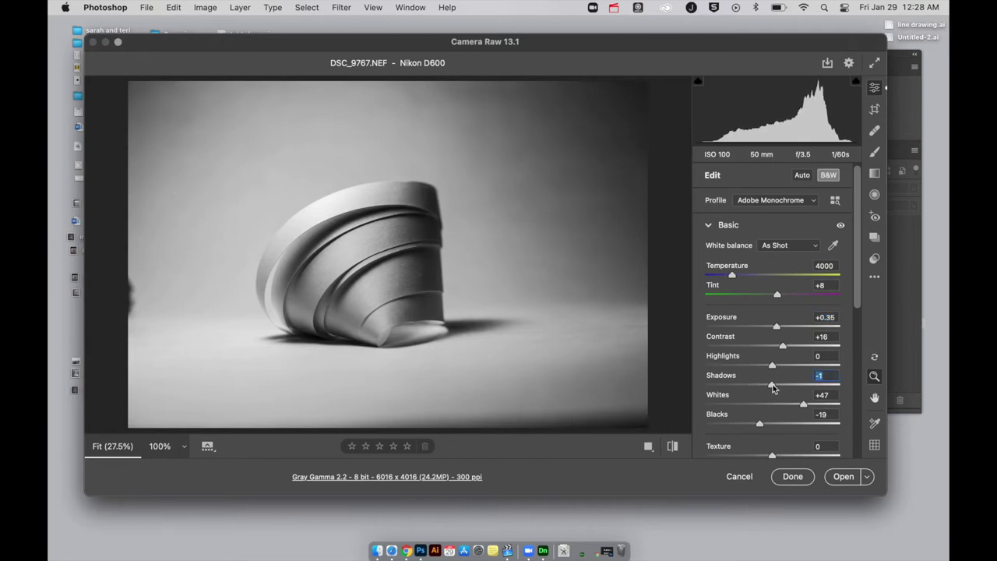
type("0")
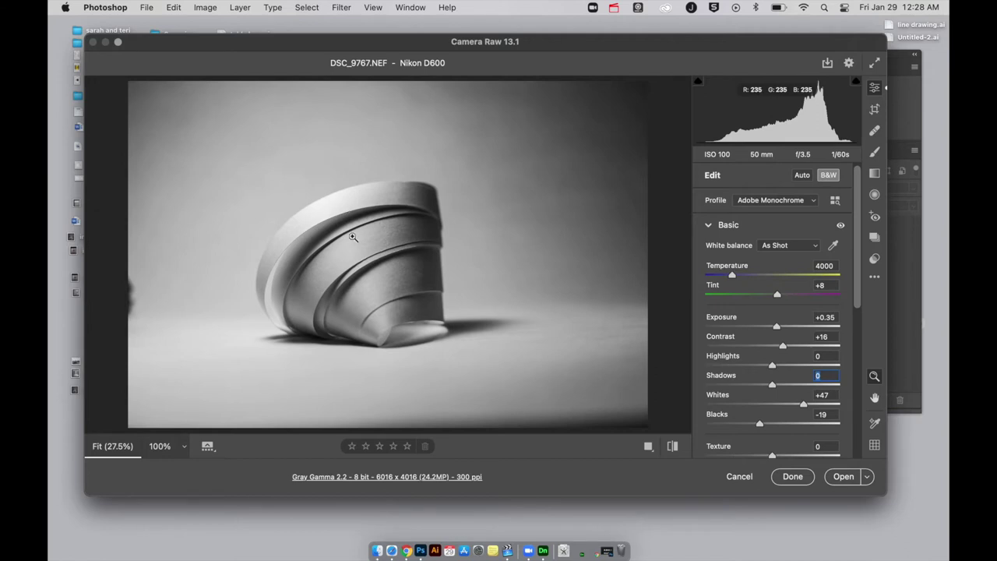
Open the DSC_9767.NEF raw image as a Photoshop document, and open DSC_9768.NEF from the Bracketing folder in Camera Raw
left_click(840, 484)
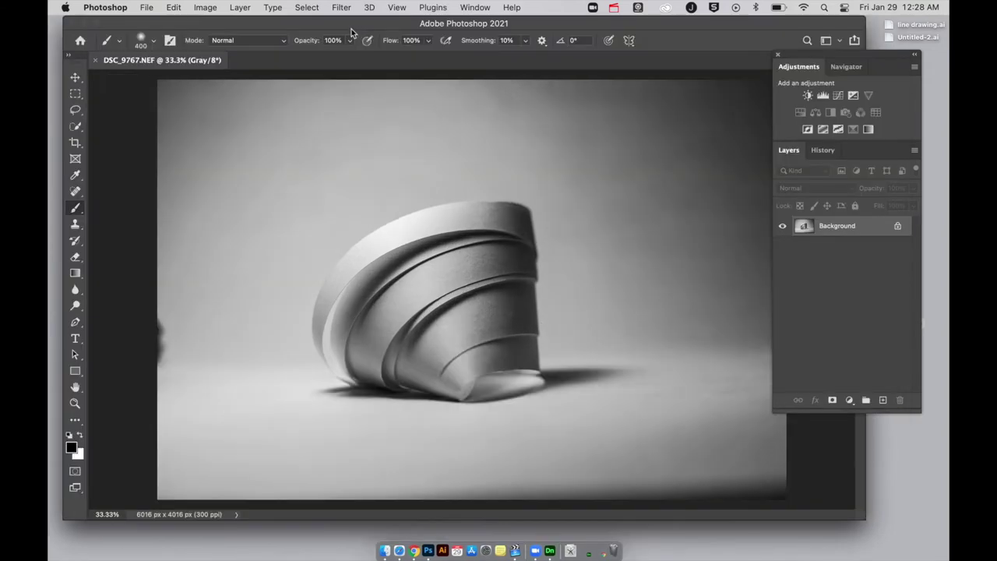
left_click_drag(350, 30, 382, 279)
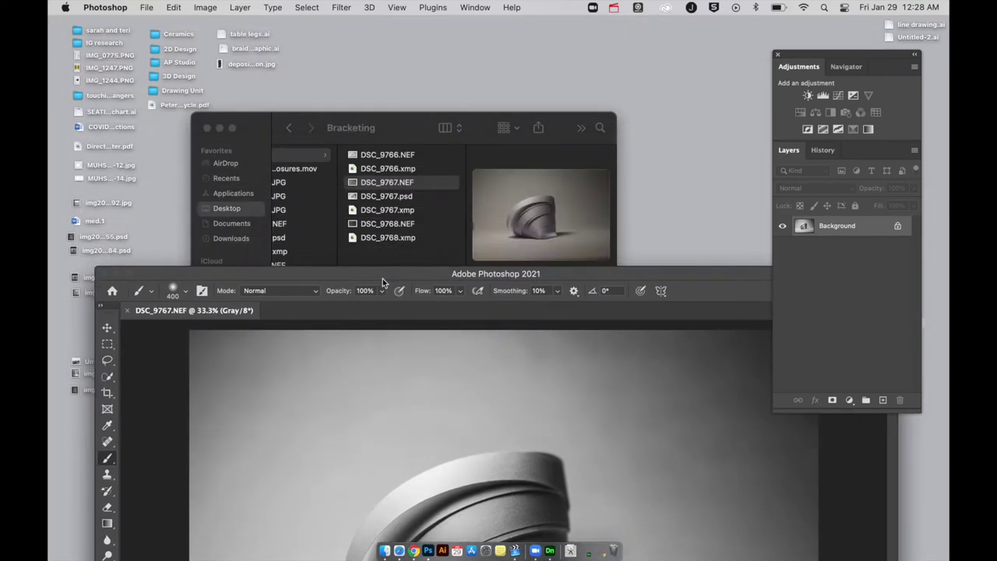
left_click(401, 129)
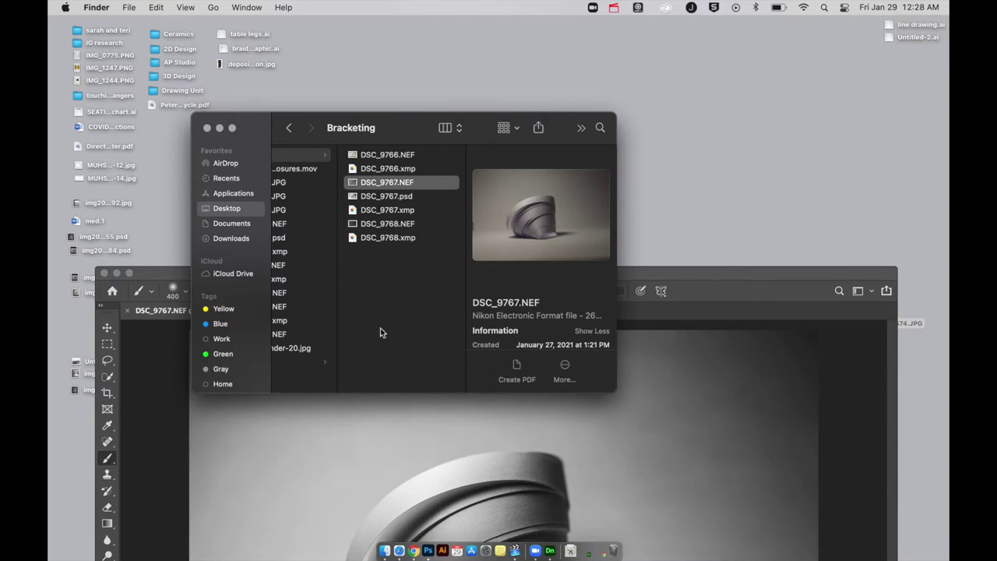
left_click(387, 224)
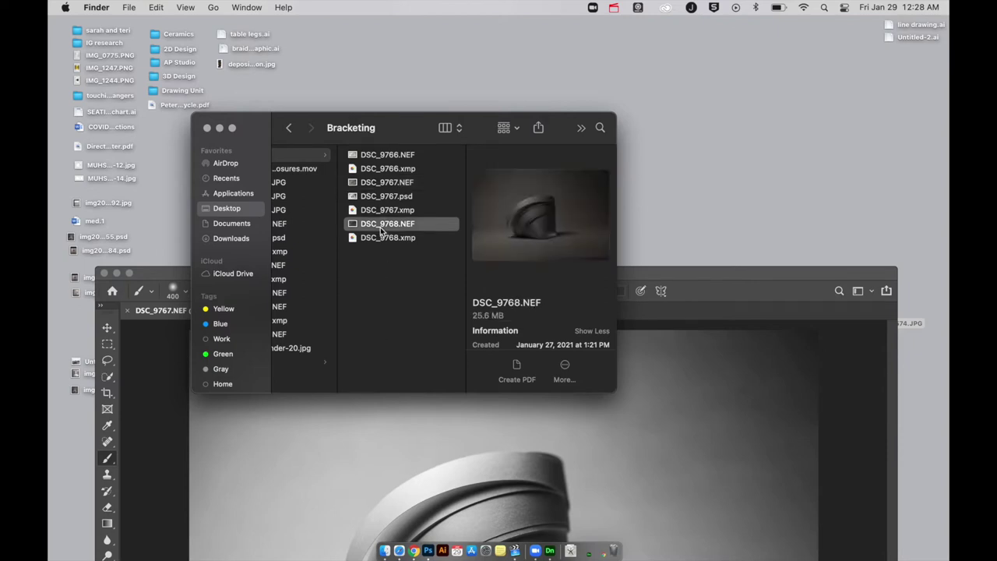
double_click(381, 227)
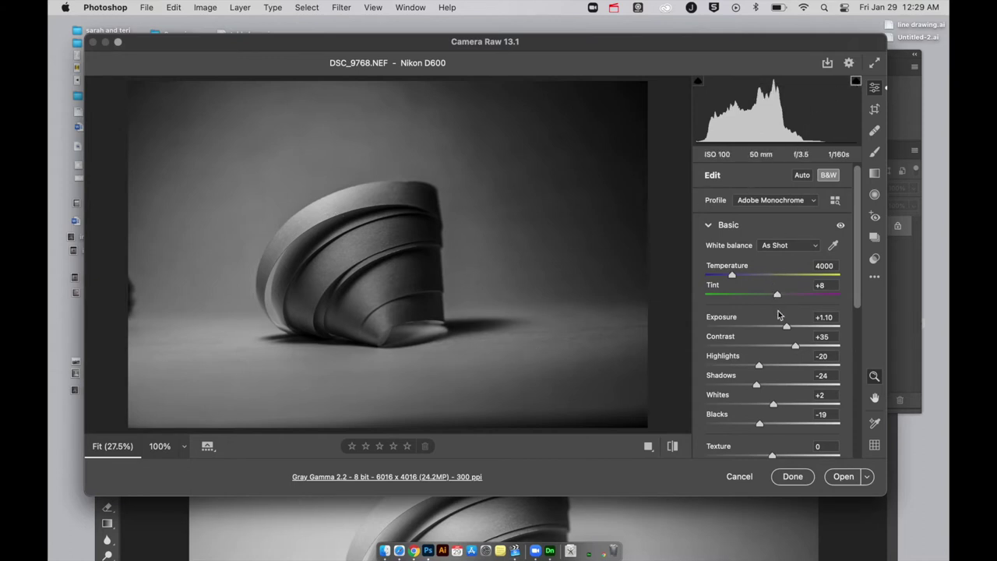
Try Exposure values of +5.00, -0.25 and +0.40 on DSC_9768.NEF to check highlight and shadow clipping
left_click_drag(785, 329, 842, 307)
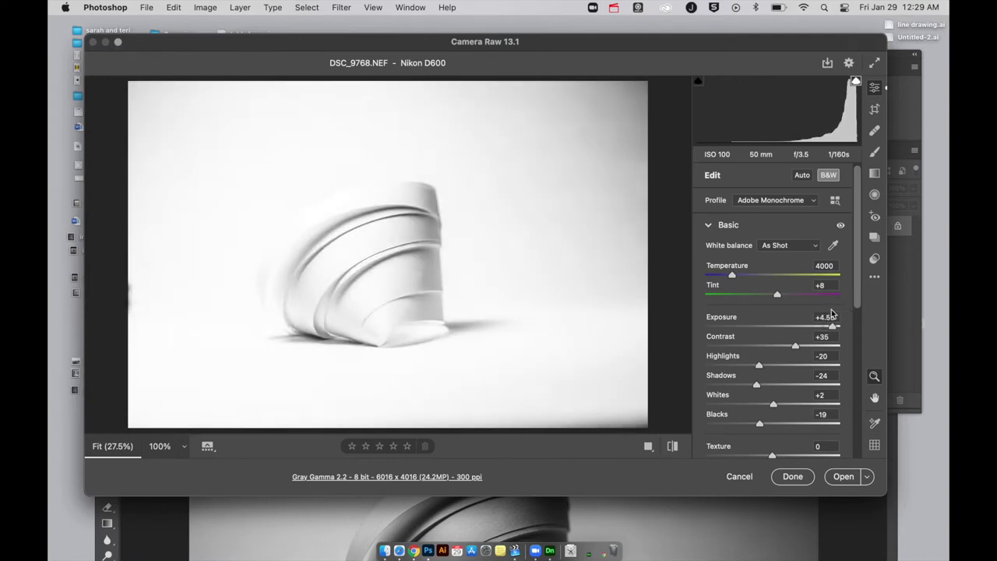
mouse_move(839, 314)
left_mouse_down()
mouse_move(826, 316)
mouse_move(847, 308)
left_mouse_up()
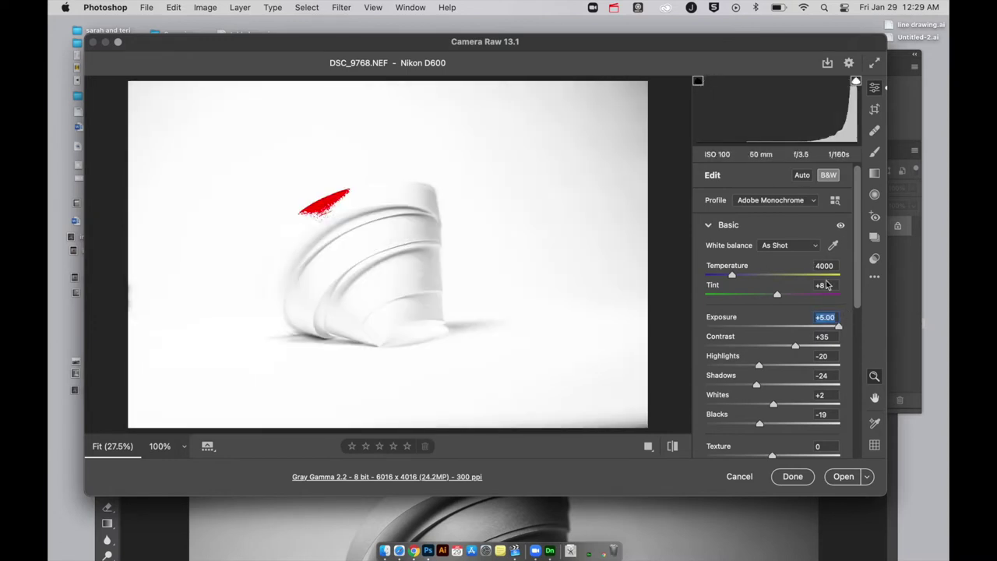
left_click_drag(837, 329, 769, 324)
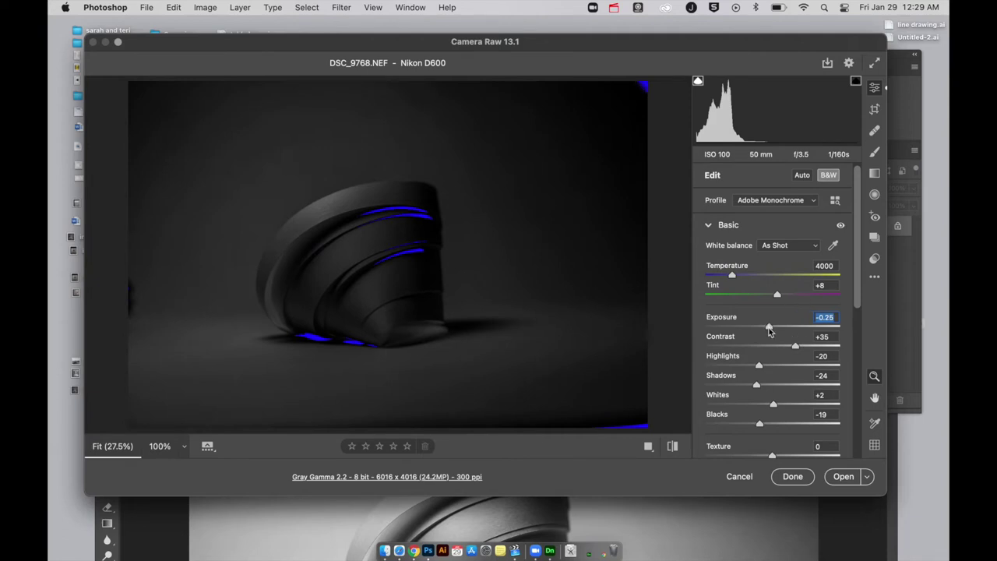
mouse_move(770, 329)
left_mouse_down()
mouse_move(791, 327)
mouse_move(776, 326)
left_mouse_up()
left_click(698, 81)
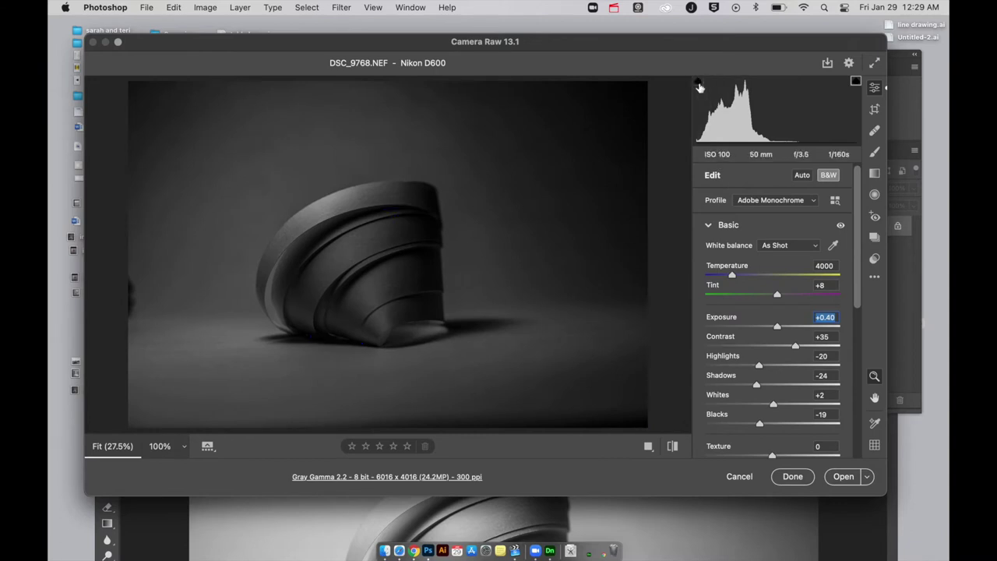
Set the Exposure to +1.10 and open DSC_9768.NEF as a Photoshop document
type("1.1")
key("Return")
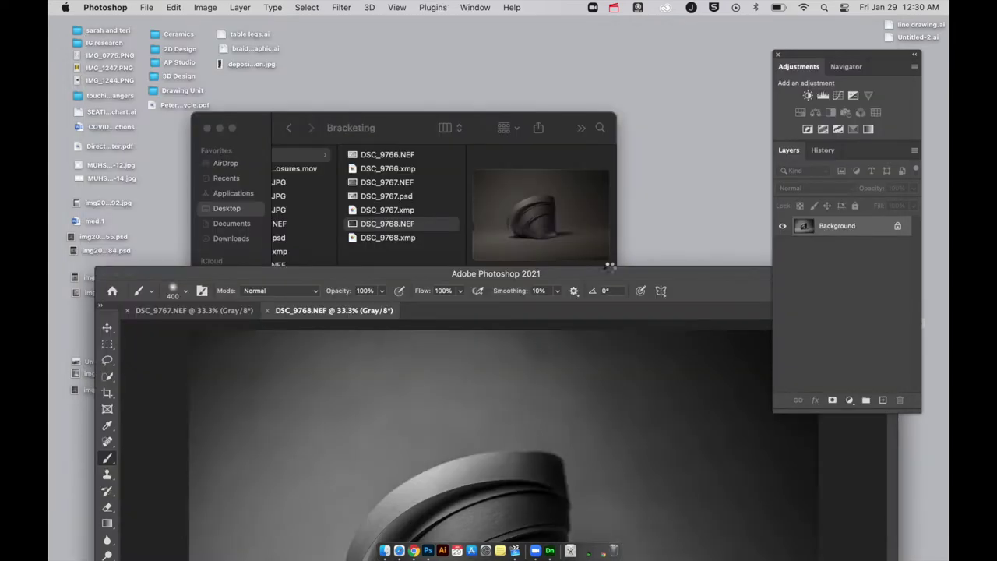
left_click_drag(607, 273, 571, 38)
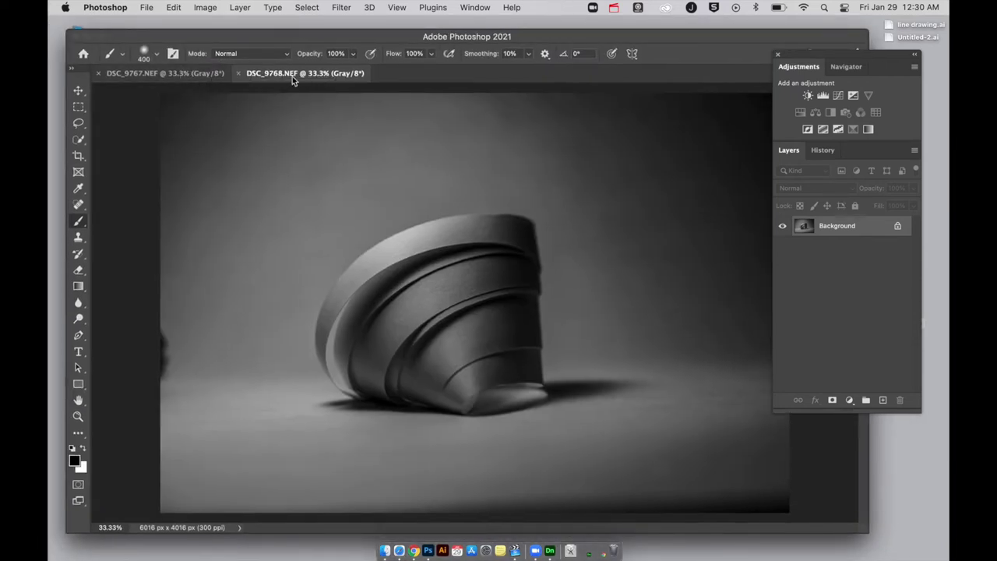
Float DSC_9768.NEF in its own window over DSC_9767.NEF, and activate the Move tool
mouse_move(294, 76)
left_mouse_down()
mouse_move(333, 179)
mouse_move(320, 192)
mouse_move(352, 189)
mouse_move(333, 162)
mouse_move(348, 153)
left_mouse_up()
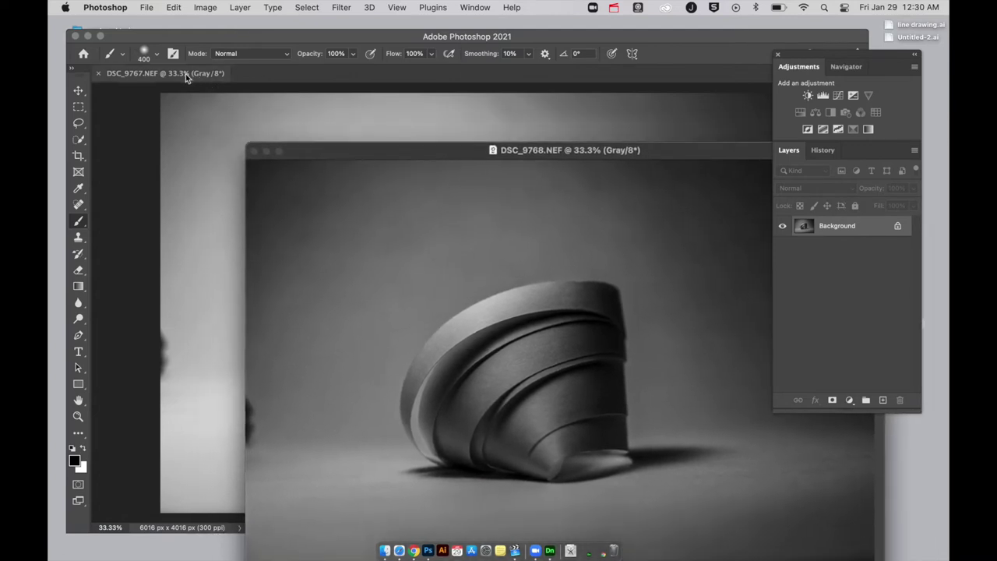
left_click(78, 90)
Try copying the DSC_9768 image onto DSC_9767.NEF as a layer, offset that layer, and undo both the move and the copy
left_click_drag(387, 195, 373, 149)
left_click_drag(360, 115, 359, 114)
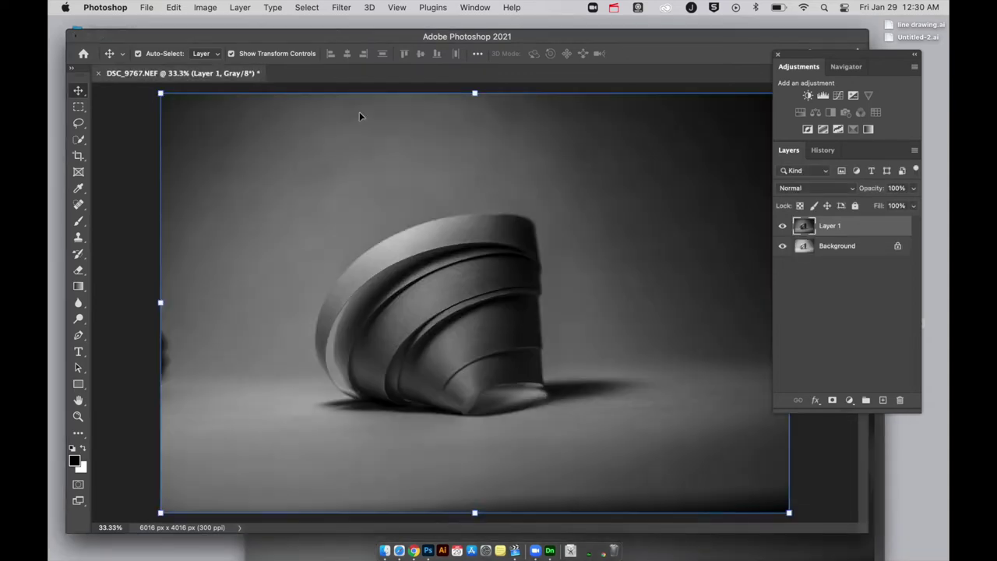
left_click_drag(367, 200, 508, 283)
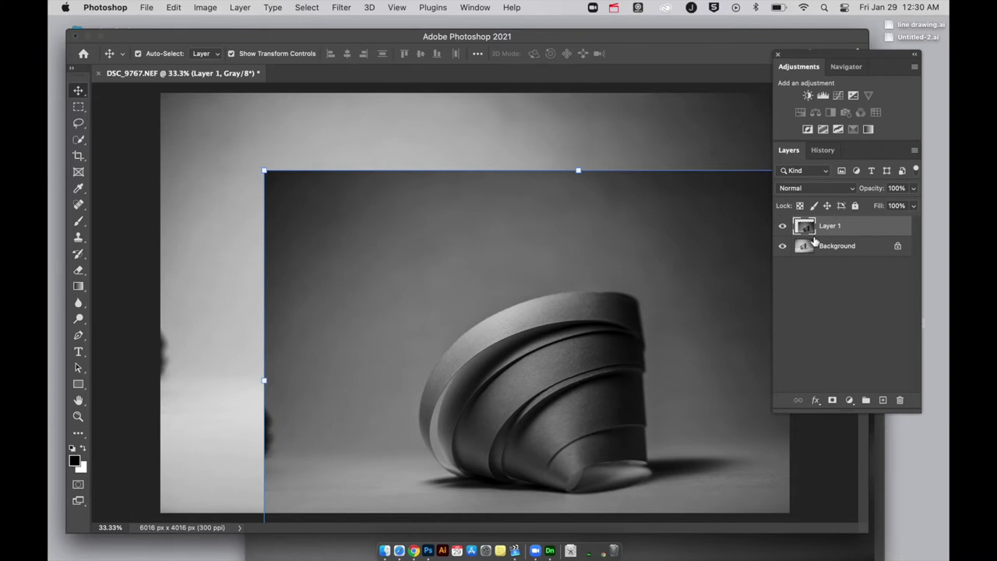
key("super+z")
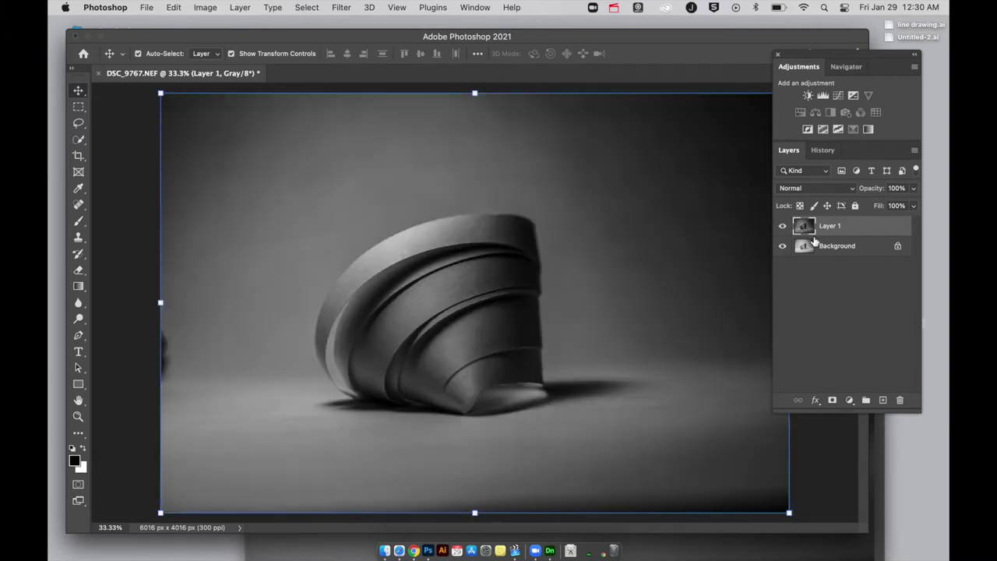
key("super+z")
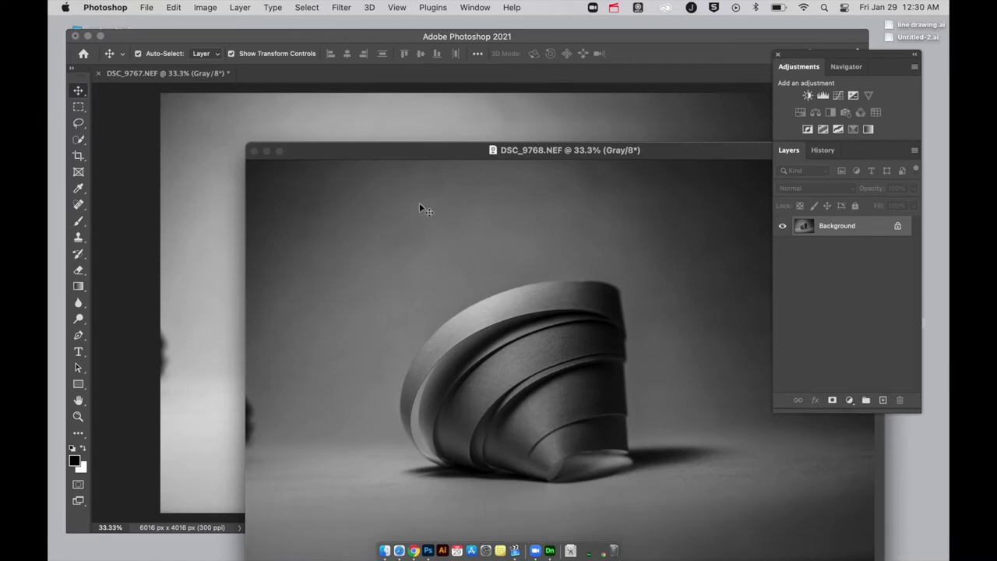
Copy the DSC_9768 image onto DSC_9767.NEF as a new layer aligned exactly over the background
left_click_drag(419, 204, 368, 165)
left_click_drag(309, 119, 309, 119)
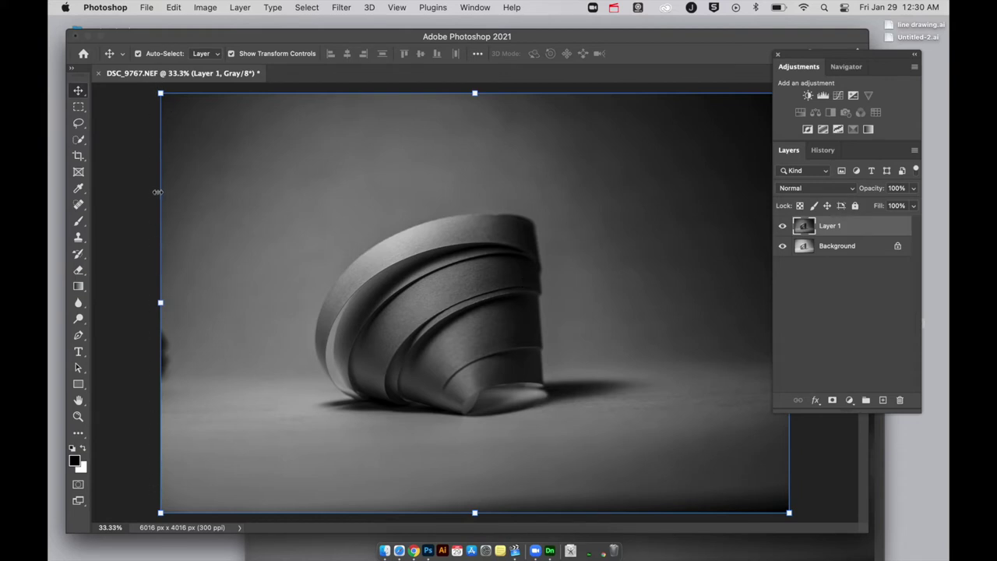
Check the alignment of the two exposures at 300% zoom by repeatedly hiding and showing Layer 1
left_click(781, 226)
left_click(781, 225)
key("super+equal")
key("super+equal")
key("super+equal")
key("super+equal")
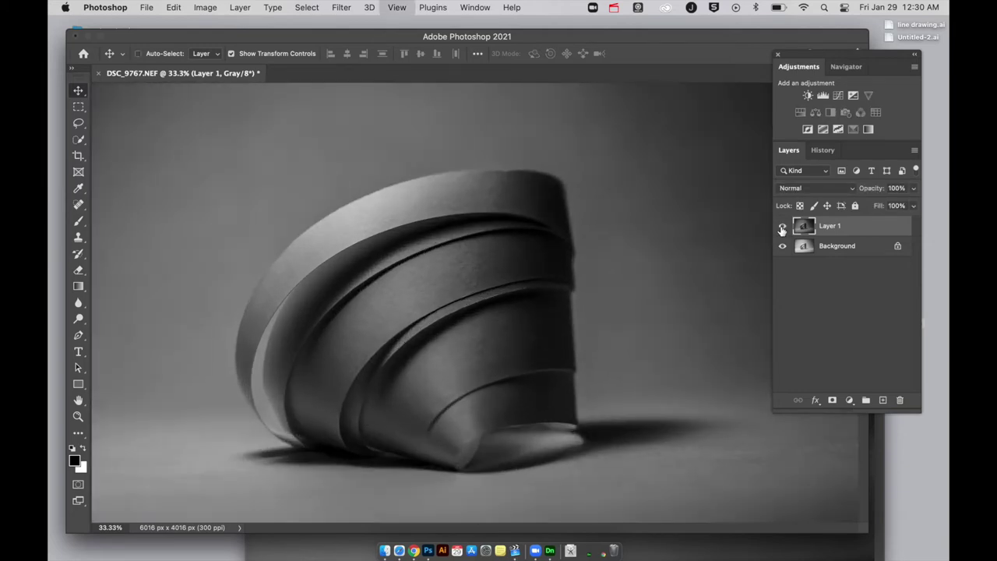
key("super+equal")
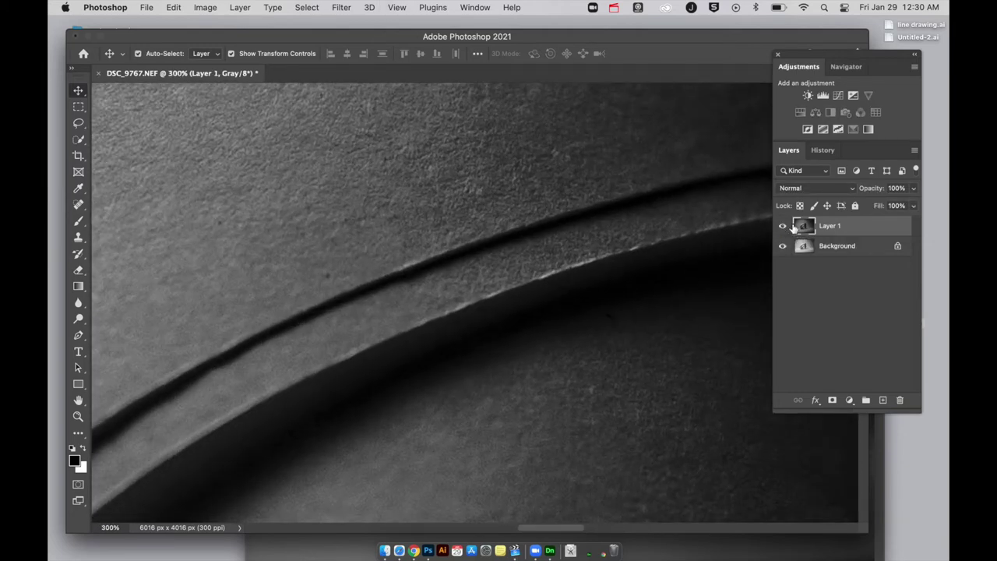
left_click(781, 227)
left_click(782, 227)
left_click(782, 226)
left_click(782, 227)
left_click(782, 226)
left_click(781, 227)
left_click(781, 227)
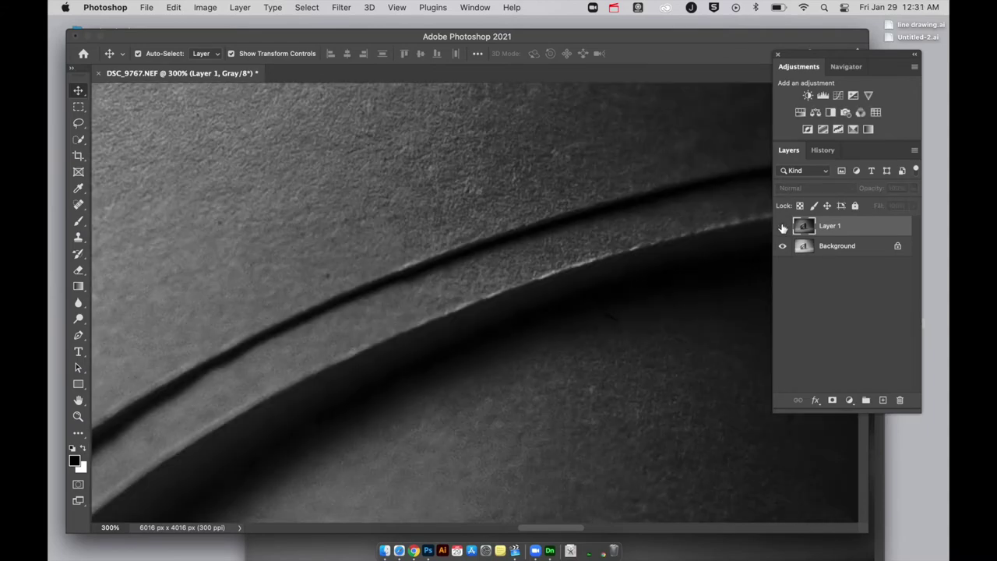
left_click(782, 226)
Compare the exposures at 50% zoom, leave Layer 1 visible, and switch the document to full-screen view
key("super+minus")
key("super+minus")
key("super+minus")
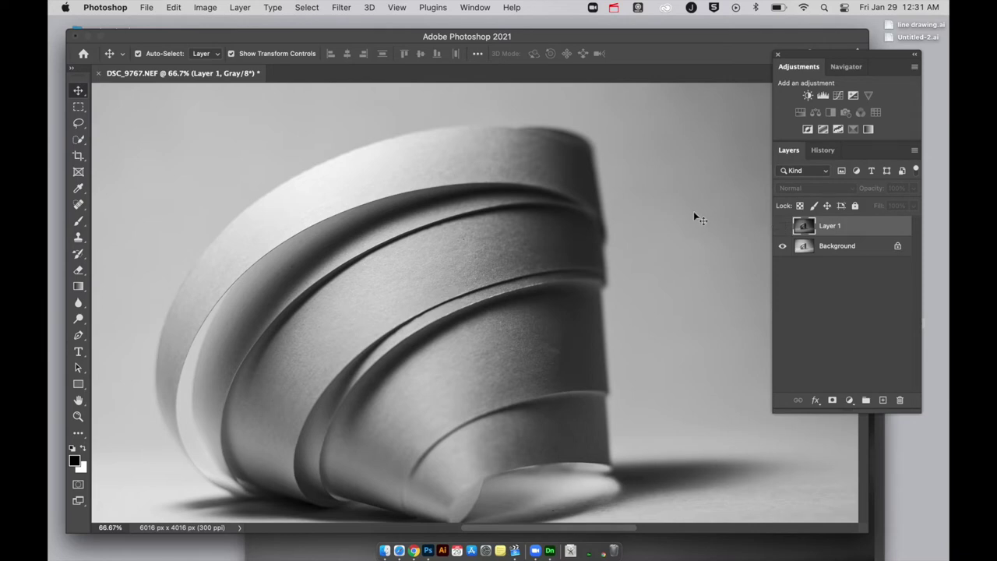
key("super+minus")
left_click(782, 227)
left_click(781, 227)
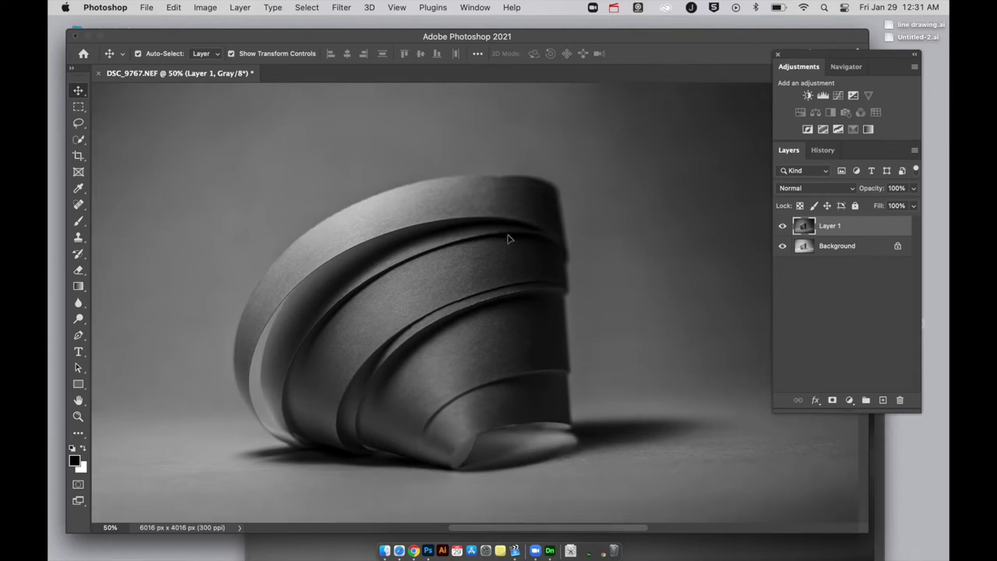
key("f")
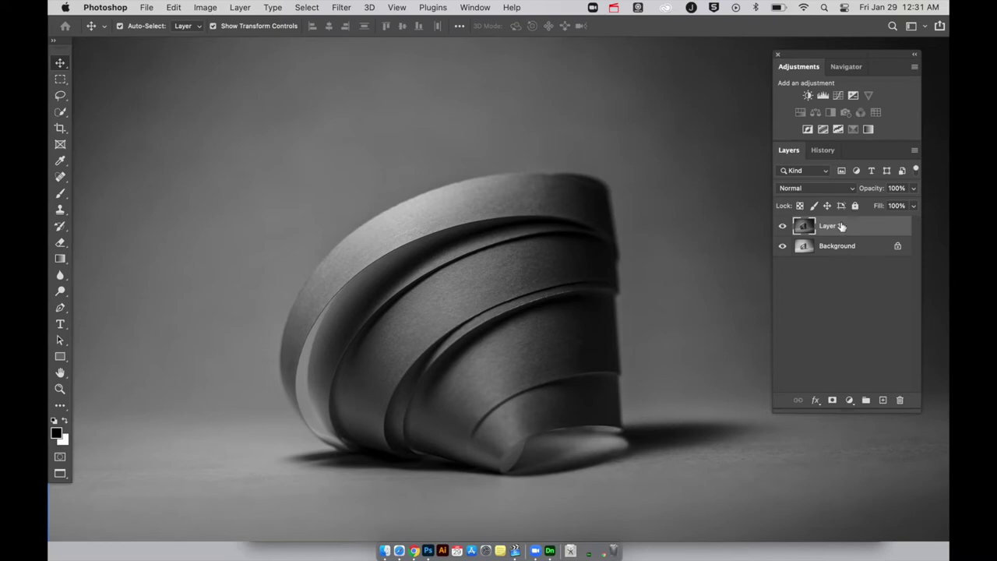
Convert the locked Background into a regular layer named Layer 0 and move it above Layer 1
left_click_drag(838, 248, 841, 229)
double_click(877, 247)
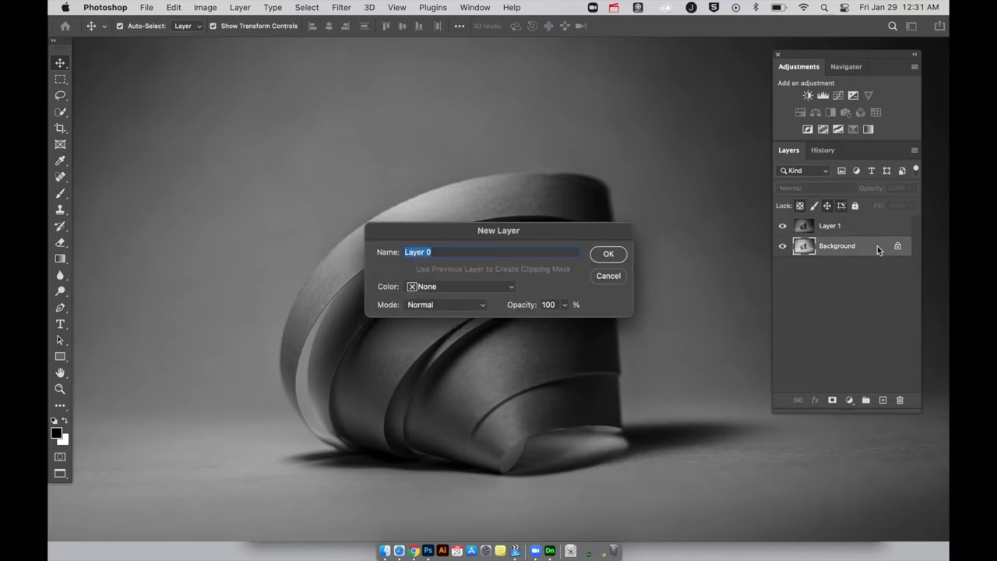
key("Return")
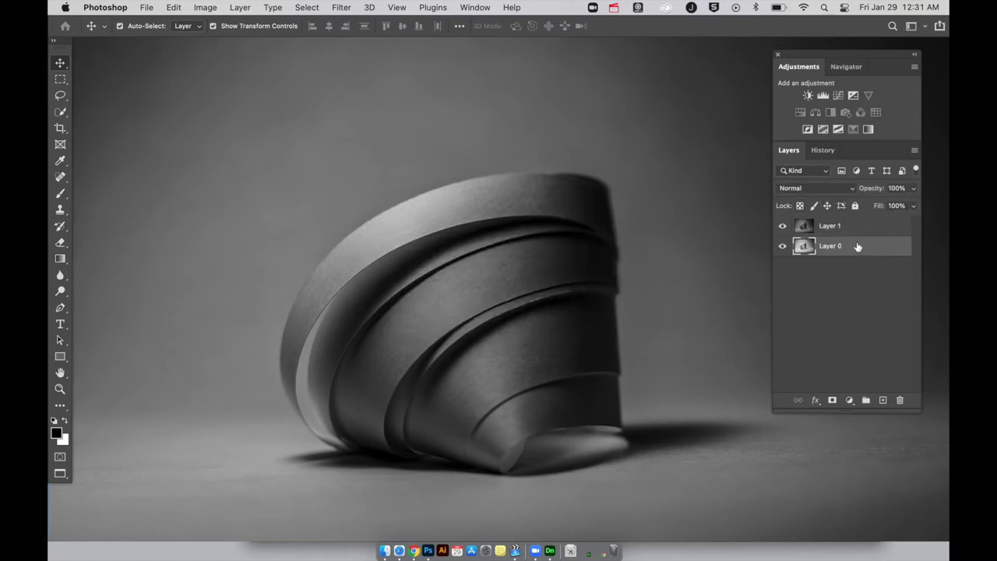
left_click_drag(851, 251, 851, 225)
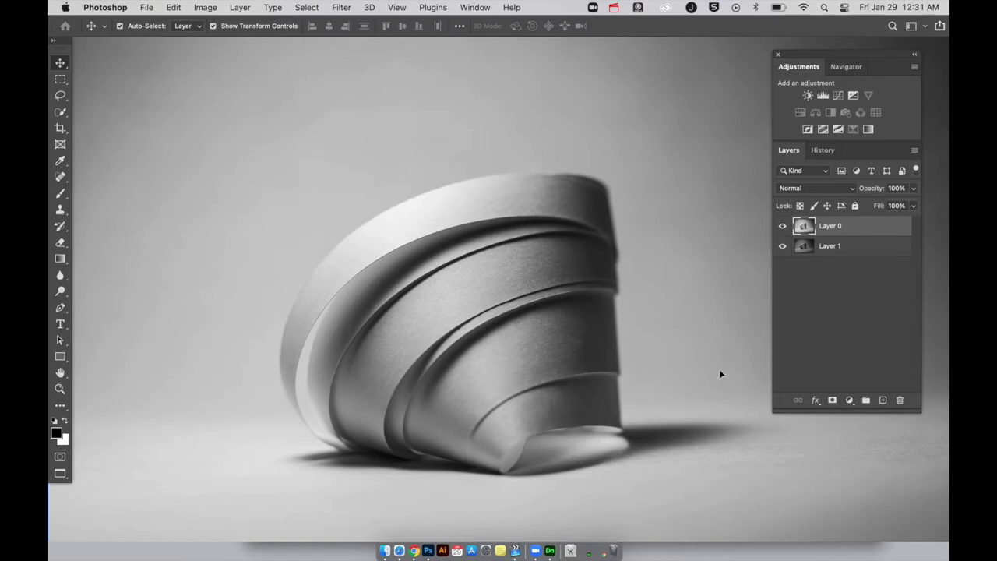
Add a layer mask to Layer 0 and paint black on it over the upper sculpture with the 400 px soft brush
left_click(831, 400)
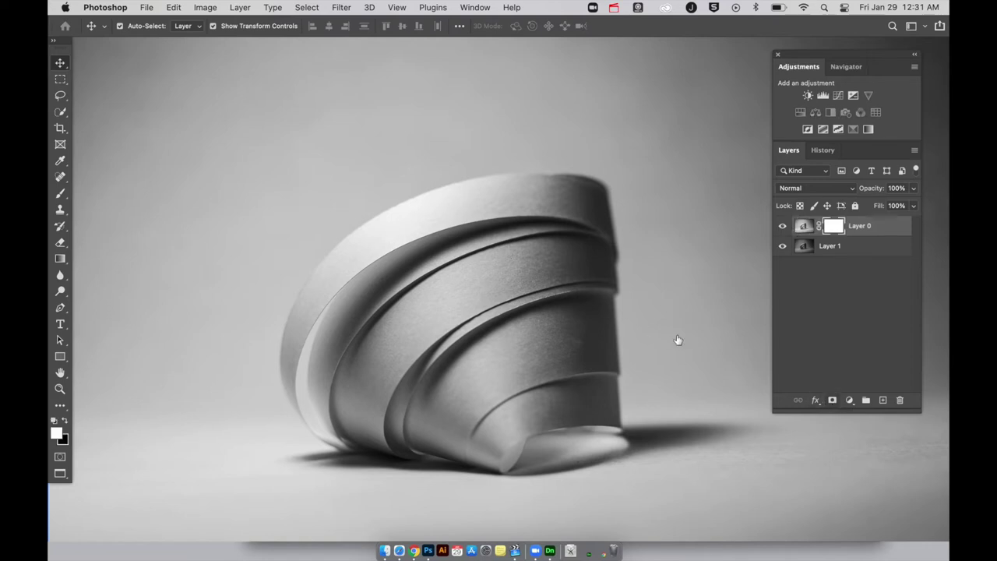
key("b")
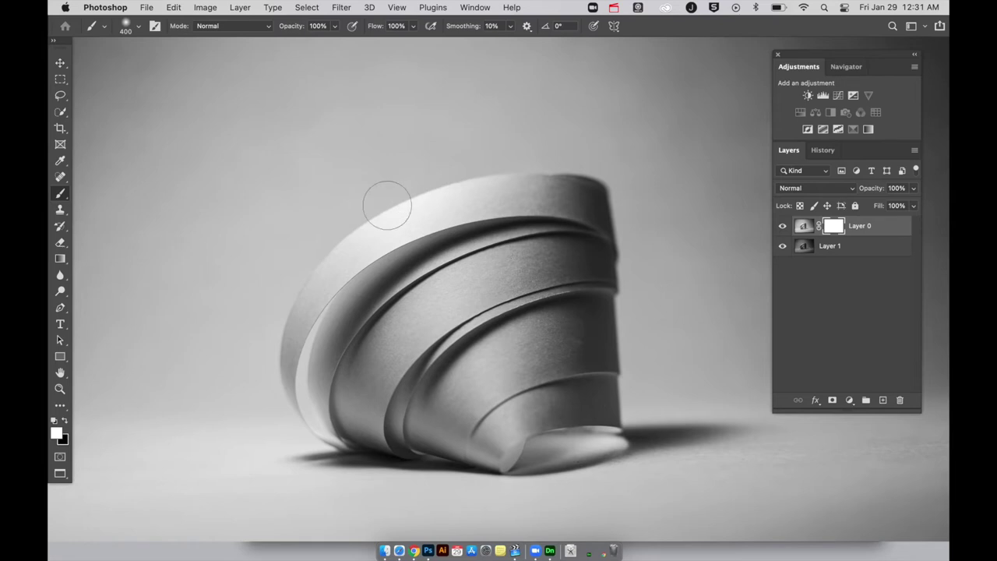
key("x")
mouse_move(372, 223)
left_mouse_down()
mouse_move(512, 181)
mouse_move(358, 266)
mouse_move(492, 209)
left_mouse_up()
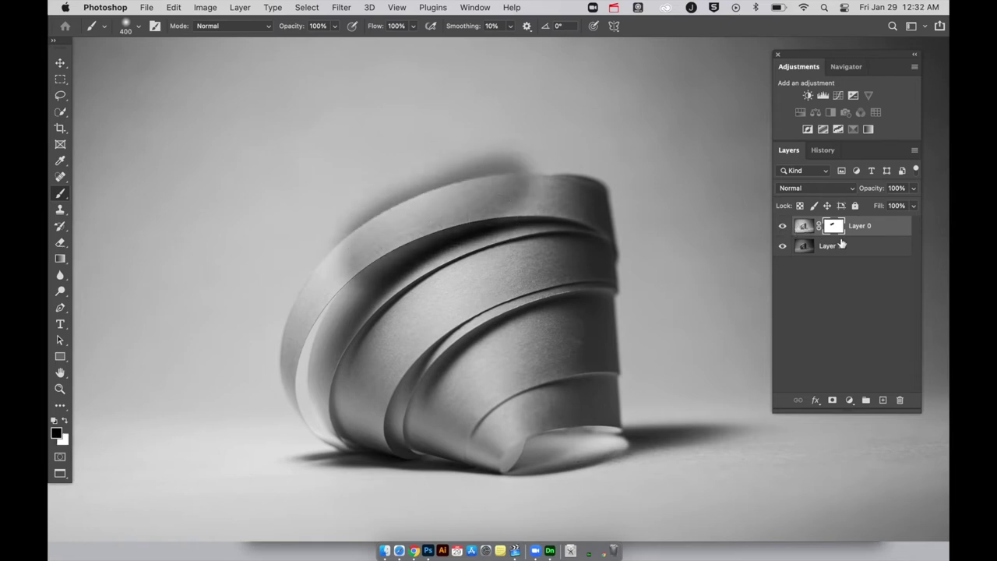
key("super+z")
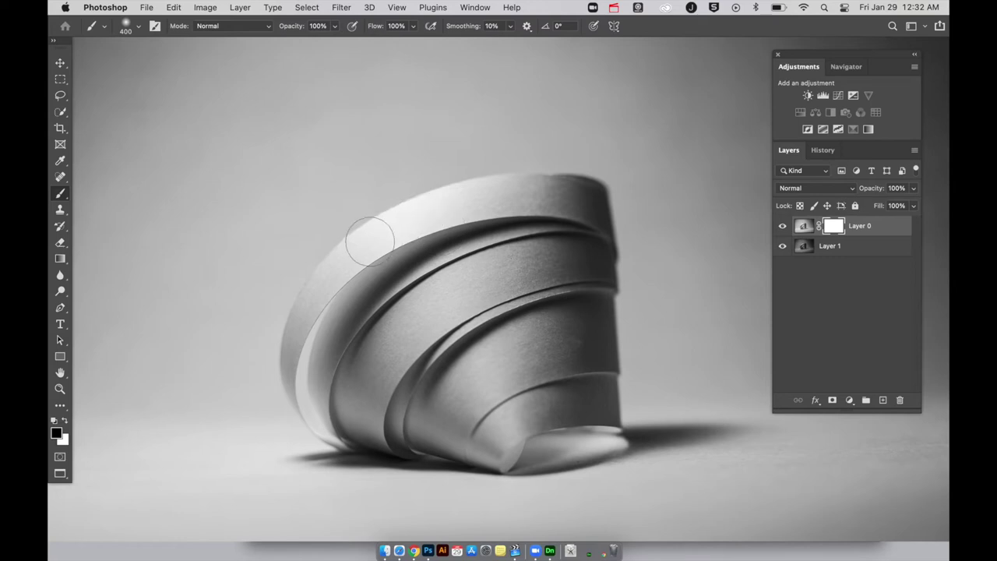
mouse_move(370, 240)
left_mouse_down()
mouse_move(506, 170)
mouse_move(356, 260)
mouse_move(500, 195)
mouse_move(439, 222)
mouse_move(491, 336)
mouse_move(478, 364)
left_mouse_up()
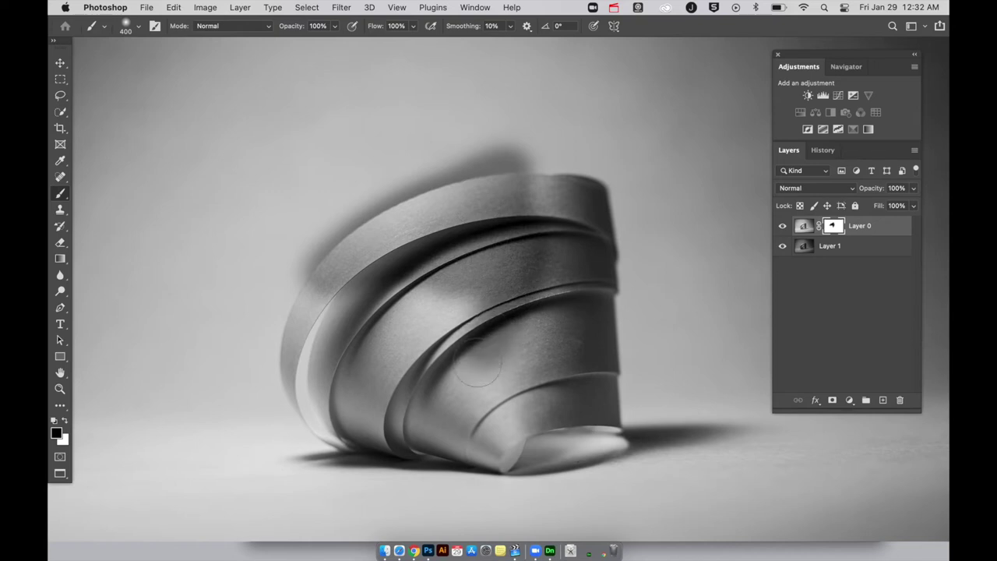
Inspect the area hidden by Layer 0's mask by temporarily hiding Layer 1, and show Layer 1 again
left_click(782, 247)
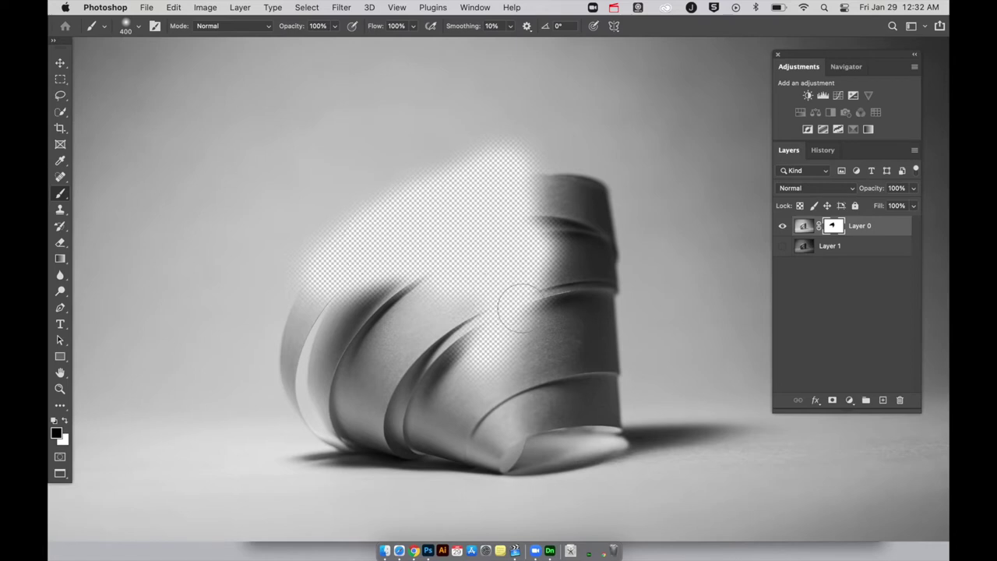
key("x")
key("backslash")
key("x")
key("backslash")
left_click(782, 245)
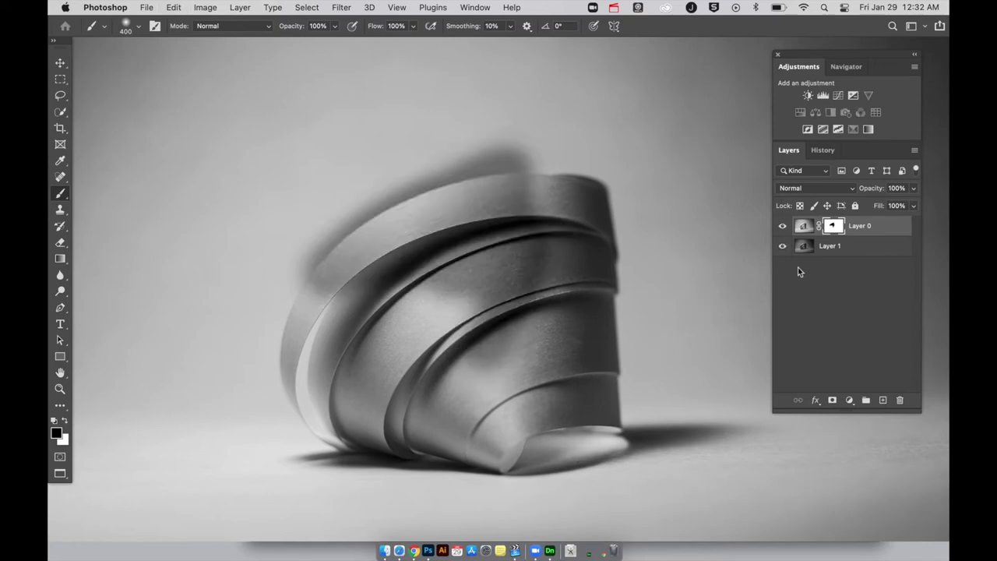
Fill Layer 0's mask with white and try soft black and white strokes over the rim and the background
key("super+BackSpace")
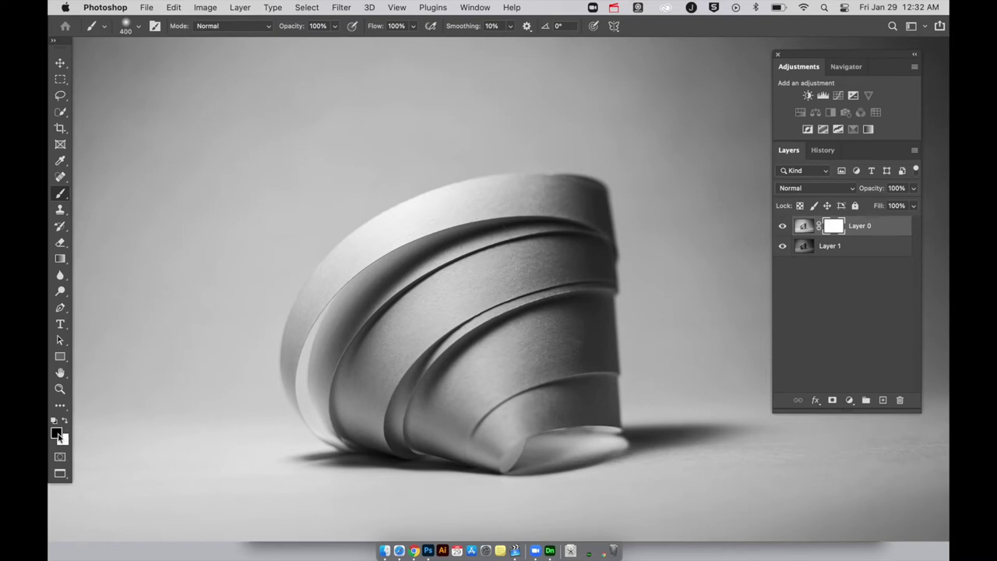
mouse_move(387, 216)
left_mouse_down()
mouse_move(447, 283)
mouse_move(477, 292)
mouse_move(473, 272)
mouse_move(451, 296)
mouse_move(466, 226)
mouse_move(427, 289)
mouse_move(415, 279)
mouse_move(443, 207)
mouse_move(384, 242)
mouse_move(356, 218)
left_mouse_up()
key("x")
left_click_drag(329, 279, 343, 267)
key("x")
left_click_drag(315, 150, 425, 95)
key("x")
Try the Hard Round brush on Layer 0's mask, painting black strokes at 400 px and covering them with white at larger sizes
left_click(129, 29)
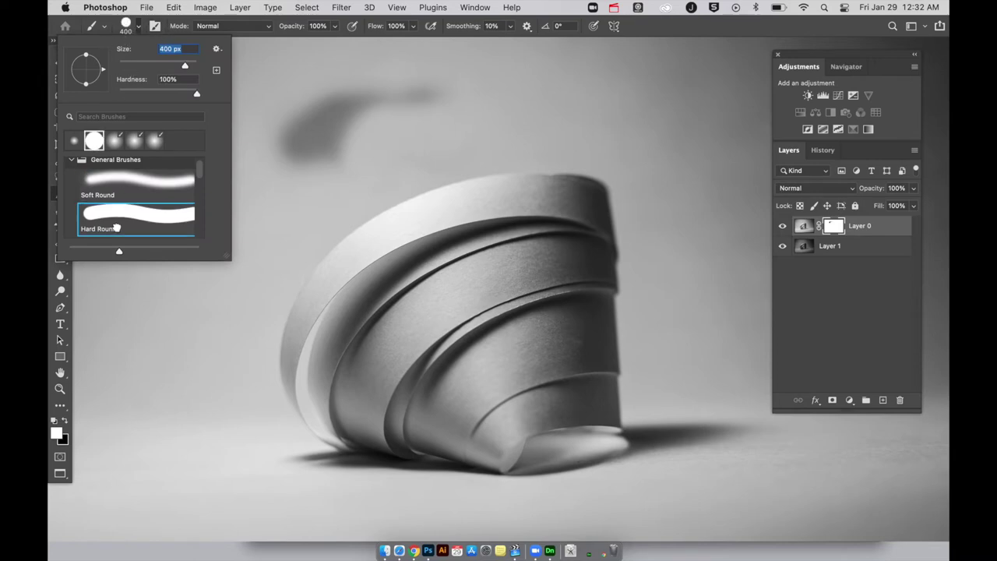
mouse_move(315, 156)
left_mouse_down()
mouse_move(448, 114)
mouse_move(383, 93)
mouse_move(339, 118)
mouse_move(286, 169)
mouse_move(390, 91)
left_mouse_up()
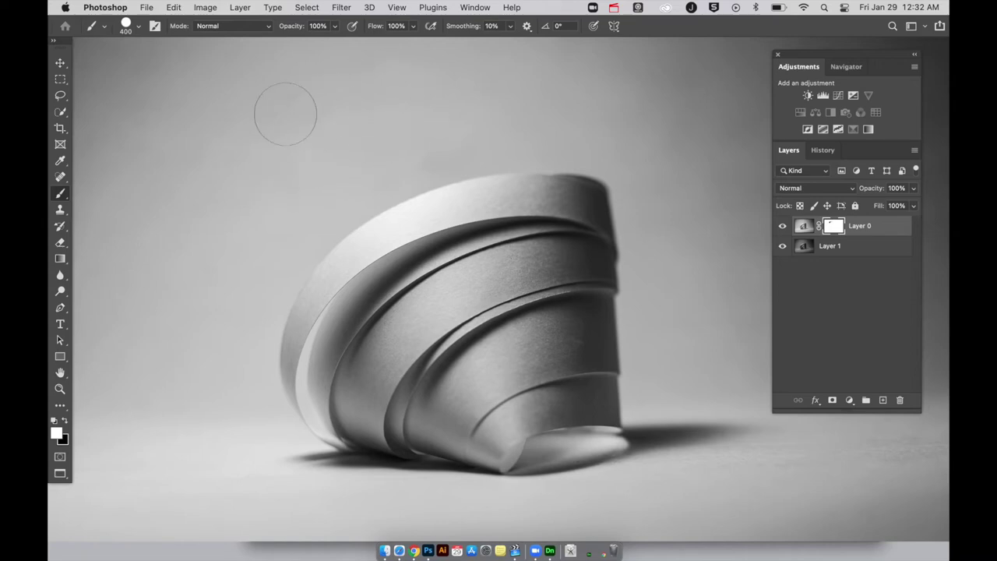
key("x")
mouse_move(261, 146)
left_mouse_down()
mouse_move(273, 125)
mouse_move(399, 160)
mouse_move(494, 156)
left_mouse_up()
key("bracketright")
key("bracketright")
key("bracketright")
key("bracketright")
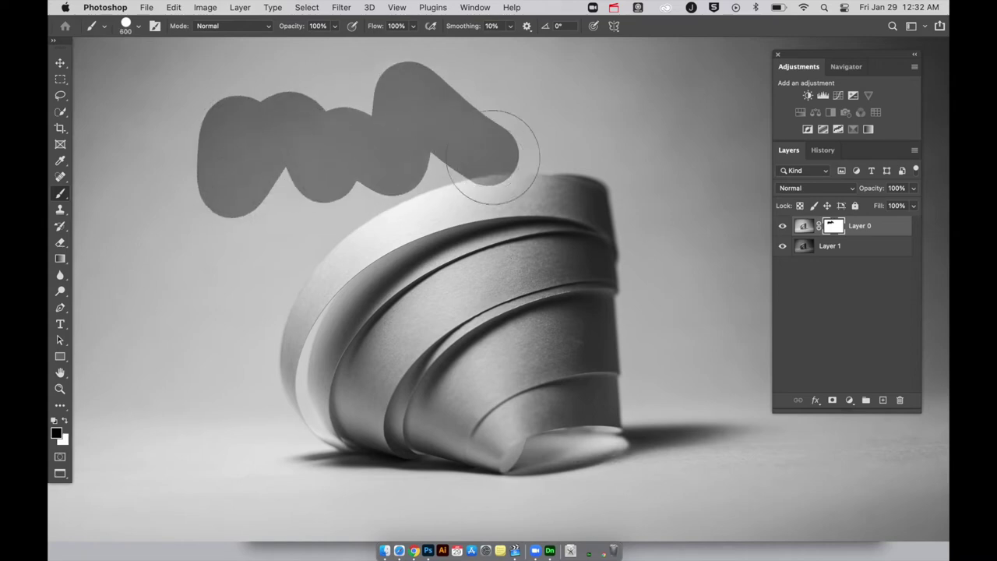
key("x")
mouse_move(528, 167)
left_mouse_down()
mouse_move(436, 88)
mouse_move(387, 117)
mouse_move(401, 173)
mouse_move(344, 125)
mouse_move(296, 122)
mouse_move(315, 190)
mouse_move(264, 120)
mouse_move(203, 183)
mouse_move(334, 223)
left_mouse_up()
key("x")
mouse_move(304, 288)
left_mouse_down()
mouse_move(387, 247)
mouse_move(523, 216)
mouse_move(486, 356)
mouse_move(541, 326)
mouse_move(537, 210)
mouse_move(459, 175)
mouse_move(300, 206)
mouse_move(278, 331)
mouse_move(478, 190)
mouse_move(448, 334)
left_mouse_up()
key("x")
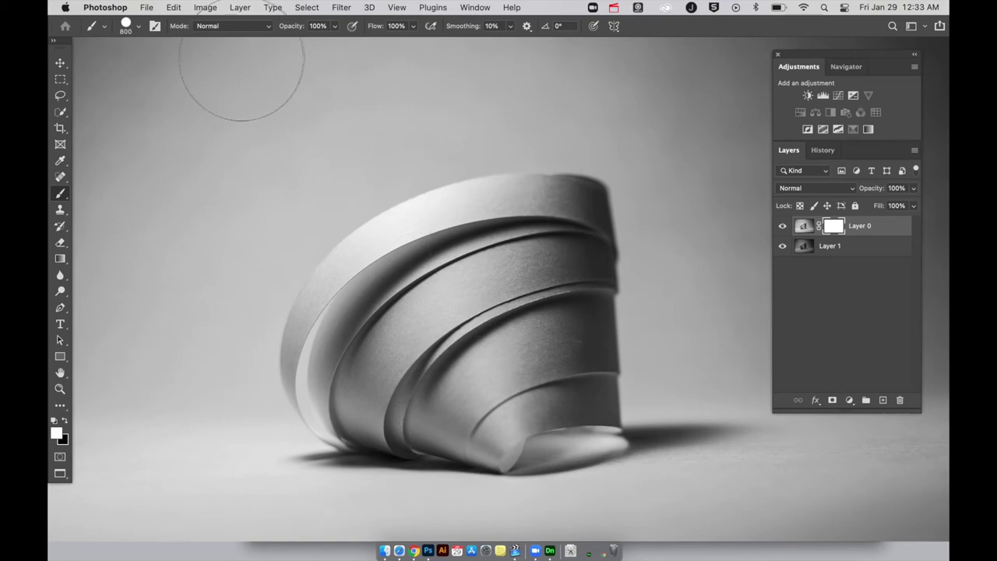
Switch to the Soft Round brush, zoom in on the sculpture and set the brush size to 300 px
left_click(139, 30)
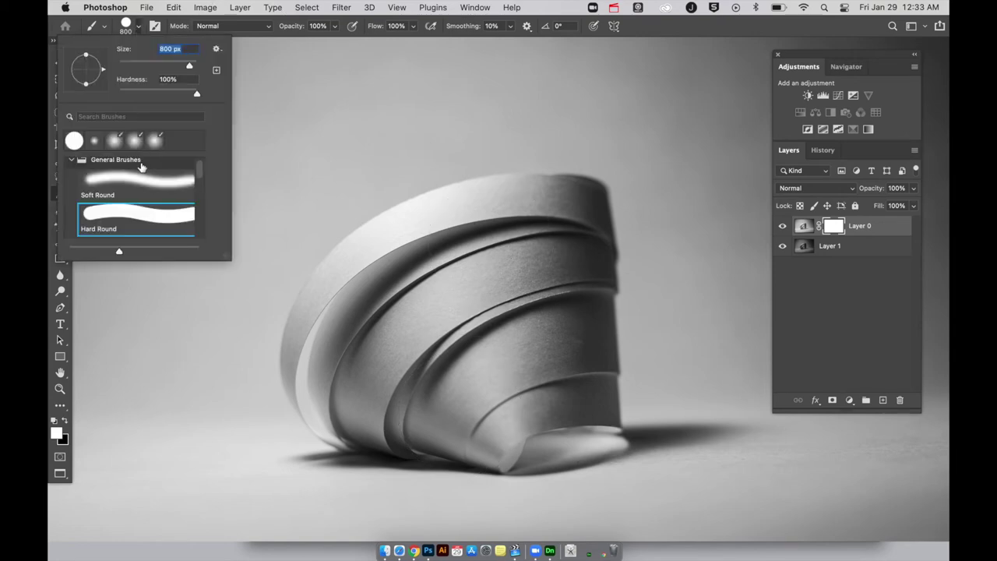
left_click(137, 186)
key("BackSpace")
key("Return")
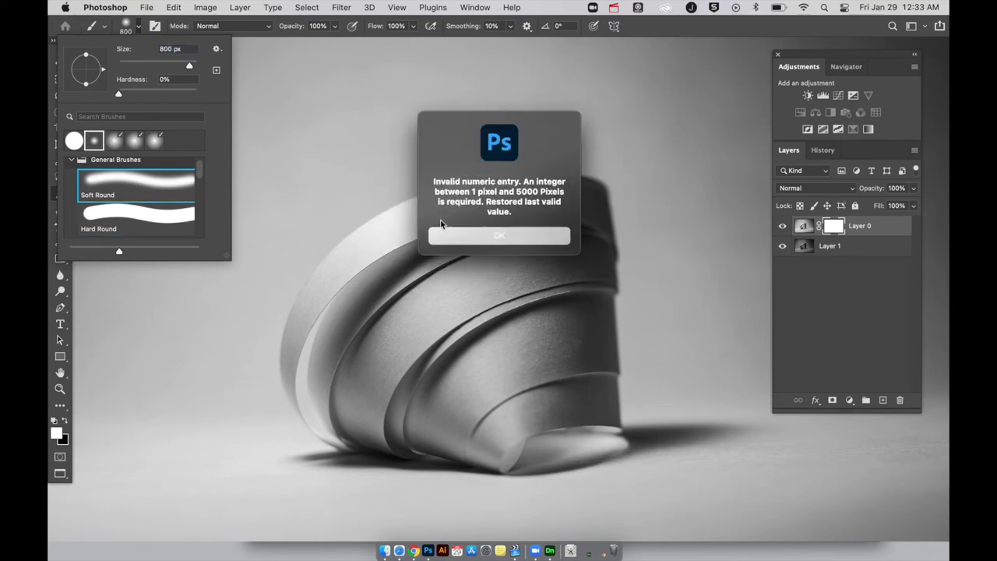
left_click(472, 235)
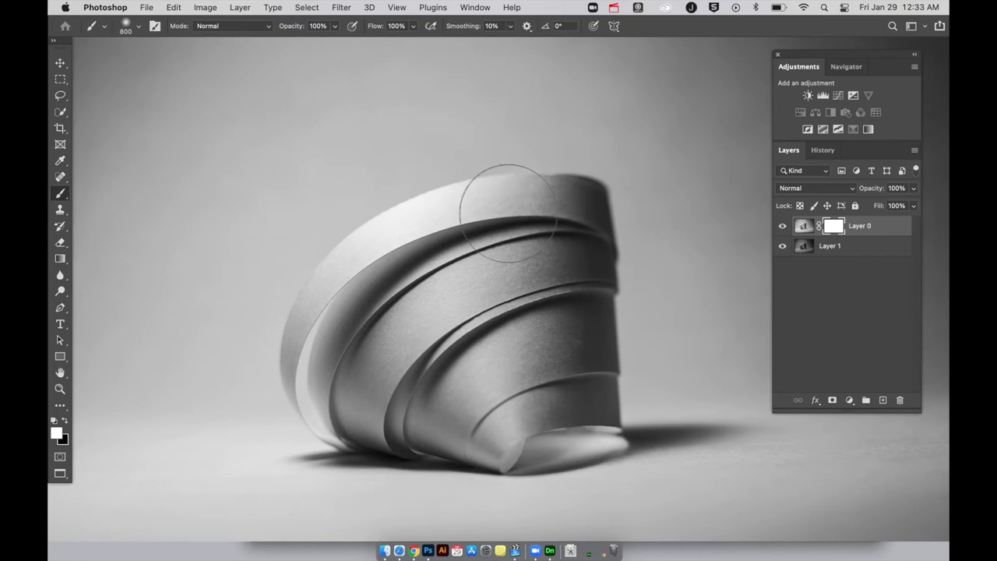
key("bracketright")
key("super+equal")
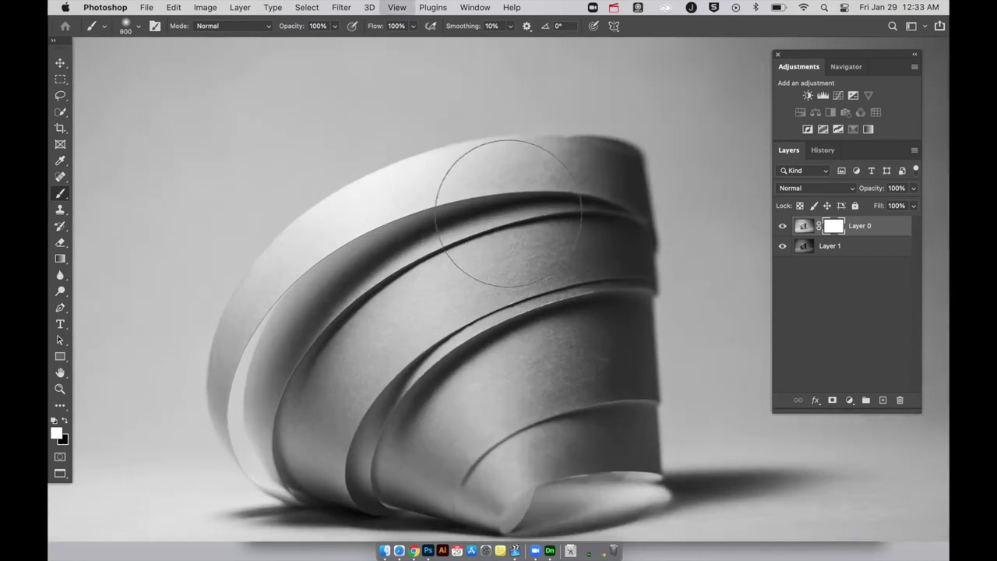
key("bracketleft")
key("bracketleft")
key("bracketleft")
key("bracketleft")
key("bracketleft")
key("bracketleft")
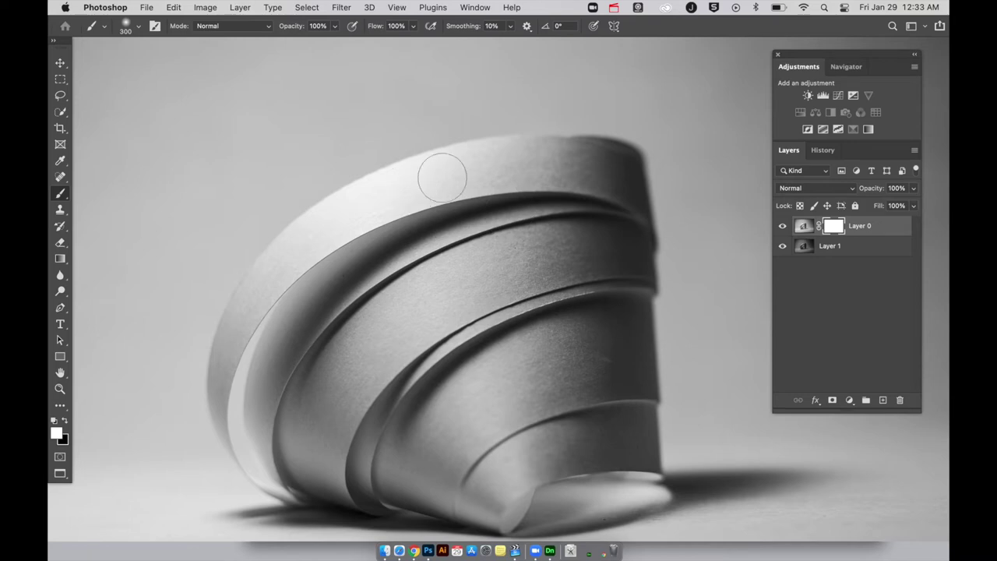
Paint black at 50% brush opacity on Layer 0's mask over the bright highlight along the upper rim
key("x")
mouse_move(297, 31)
left_mouse_down()
mouse_move(274, 31)
mouse_move(283, 31)
left_mouse_up()
mouse_move(378, 205)
left_mouse_down()
mouse_move(439, 180)
mouse_move(407, 185)
mouse_move(525, 158)
mouse_move(485, 160)
mouse_move(334, 218)
mouse_move(278, 263)
mouse_move(351, 211)
left_mouse_up()
key("x")
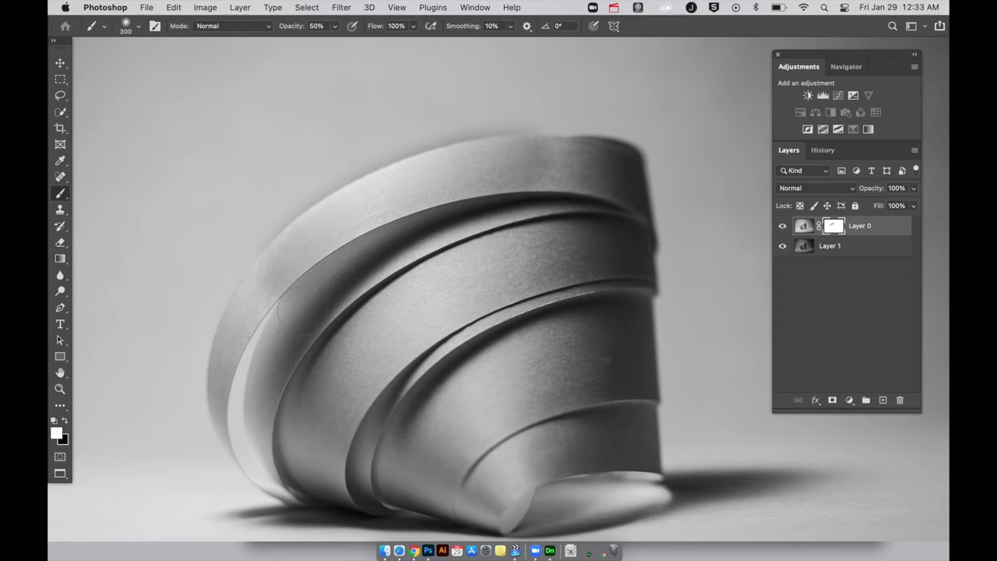
key("x")
left_click_drag(267, 285, 324, 221)
Paint white at 50% opacity on Layer 0's mask to clean up the spill around the rim's ends and outer edge
key("x")
mouse_move(301, 189)
left_mouse_down()
mouse_move(215, 282)
mouse_move(241, 283)
mouse_move(258, 319)
mouse_move(327, 253)
mouse_move(392, 284)
left_mouse_up()
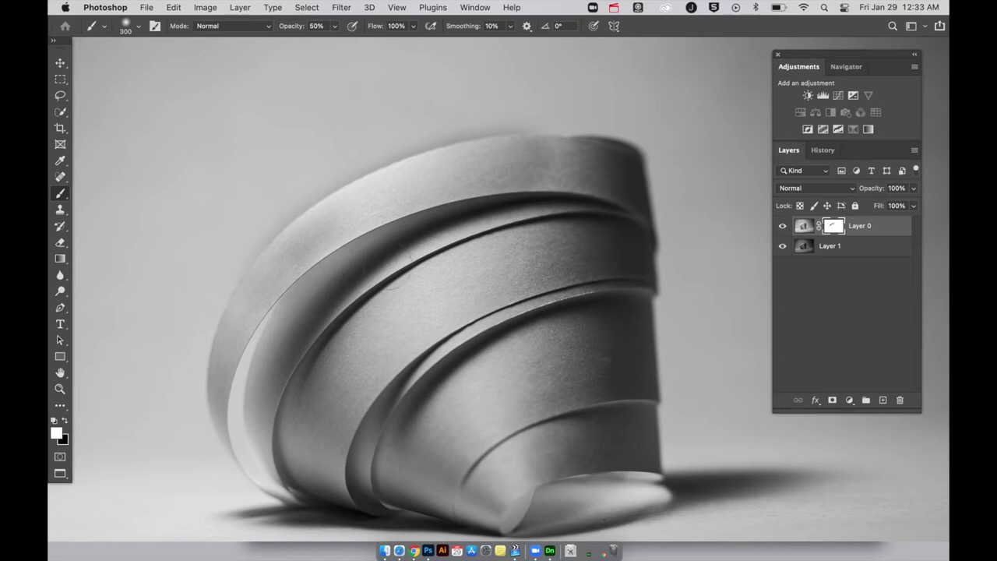
mouse_move(544, 167)
left_mouse_down()
mouse_move(493, 111)
mouse_move(553, 132)
left_mouse_up()
left_click_drag(541, 181, 557, 178)
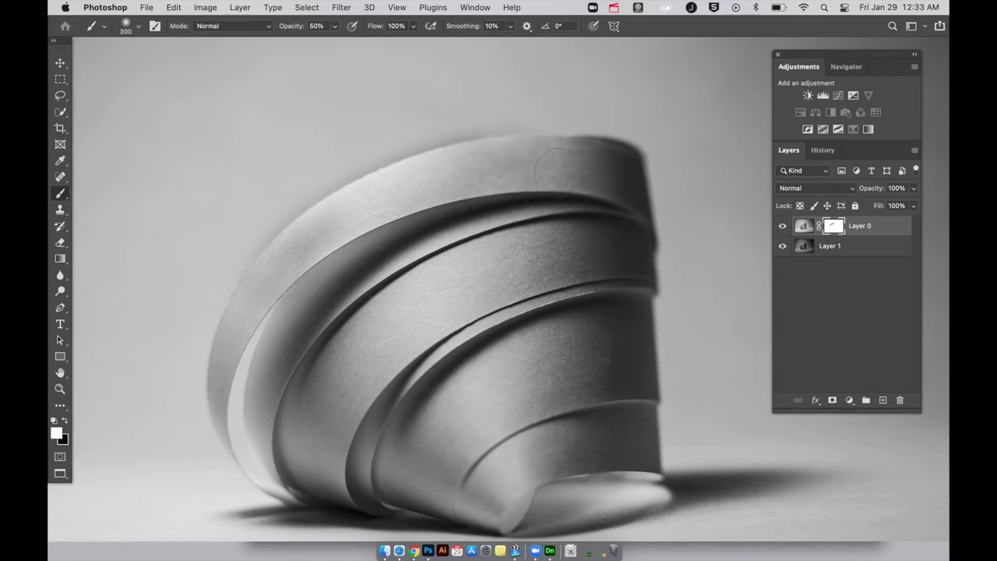
mouse_move(308, 263)
left_mouse_down()
mouse_move(325, 238)
mouse_move(251, 289)
left_mouse_up()
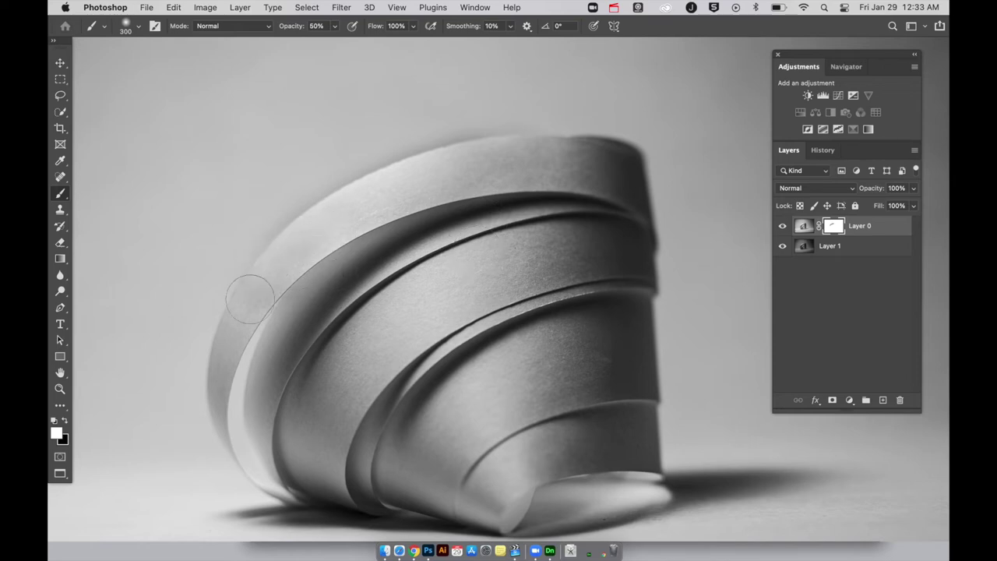
mouse_move(507, 109)
left_mouse_down()
mouse_move(470, 112)
mouse_move(438, 128)
mouse_move(494, 118)
mouse_move(343, 168)
mouse_move(262, 218)
left_mouse_up()
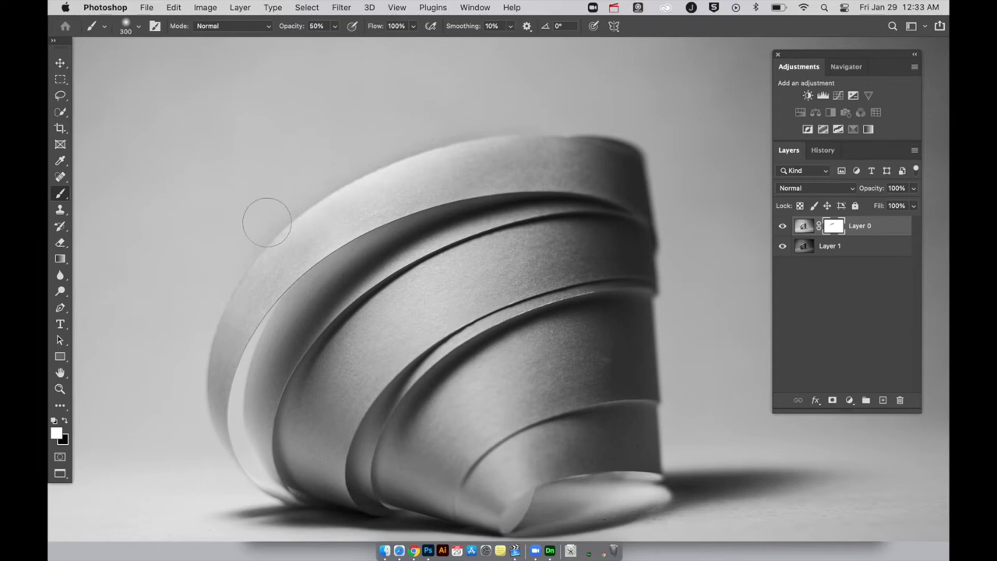
Compare the masked result by hiding and showing Layer 0, and disabling and re-enabling its layer mask
left_click(782, 225)
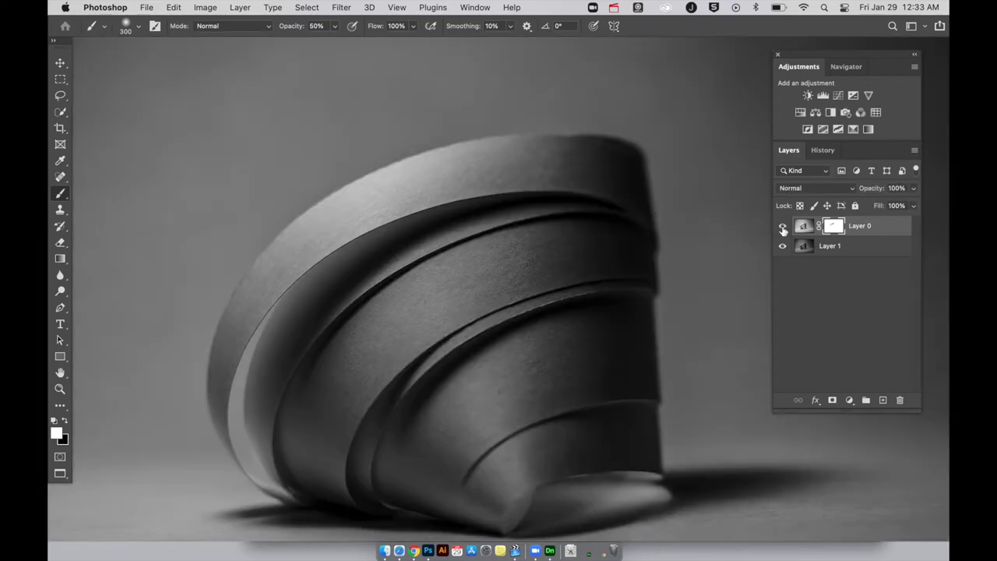
left_click(782, 225)
right_click(832, 226)
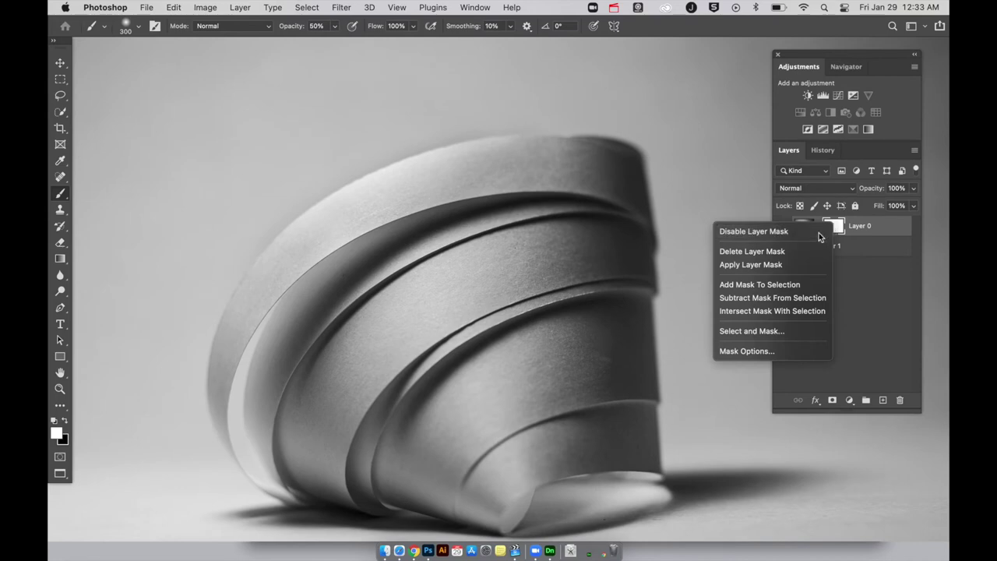
left_click(818, 234)
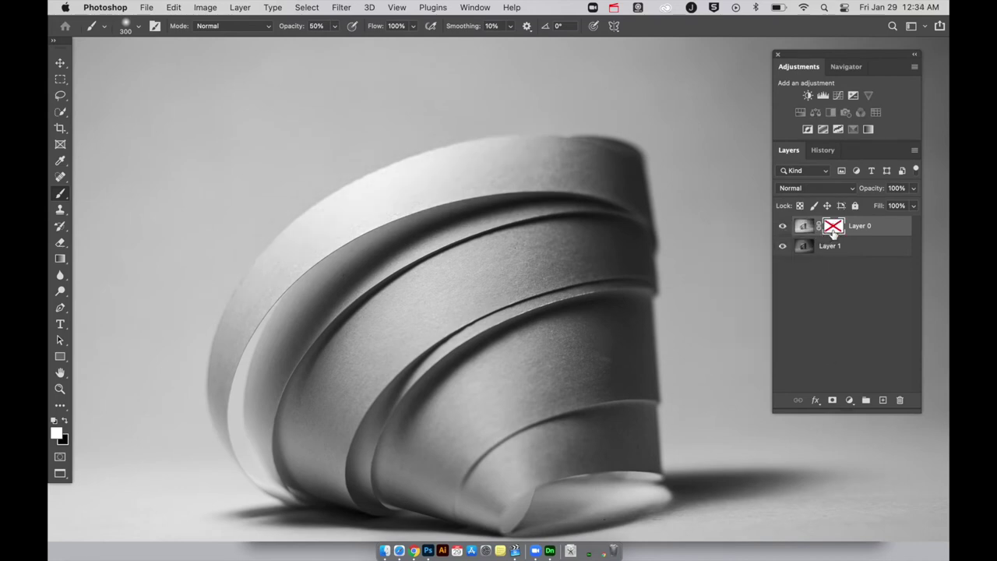
left_click(832, 228, "shift")
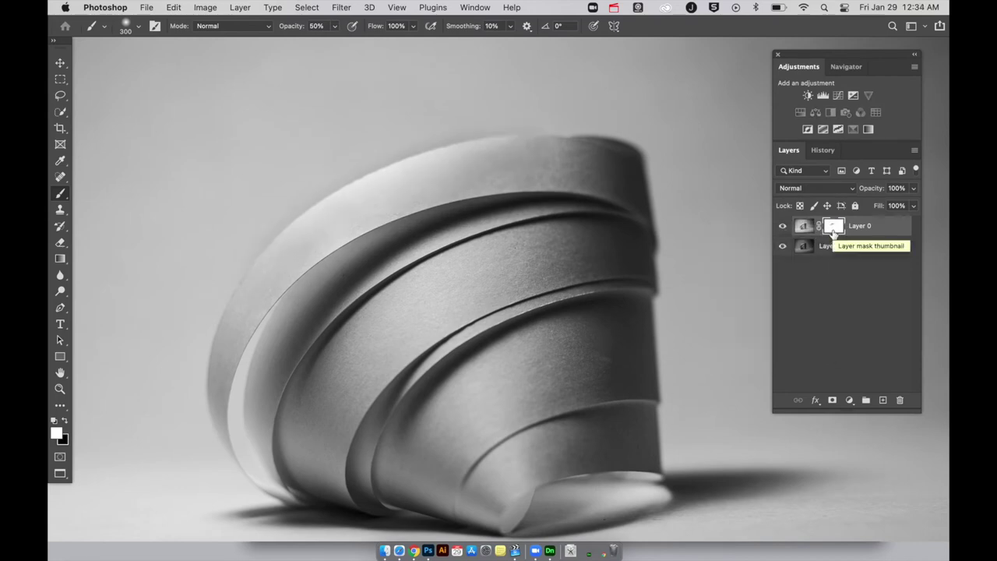
Delete Layer 0's mask without applying it, and swap the foreground colour to black
left_click_drag(832, 234, 901, 400)
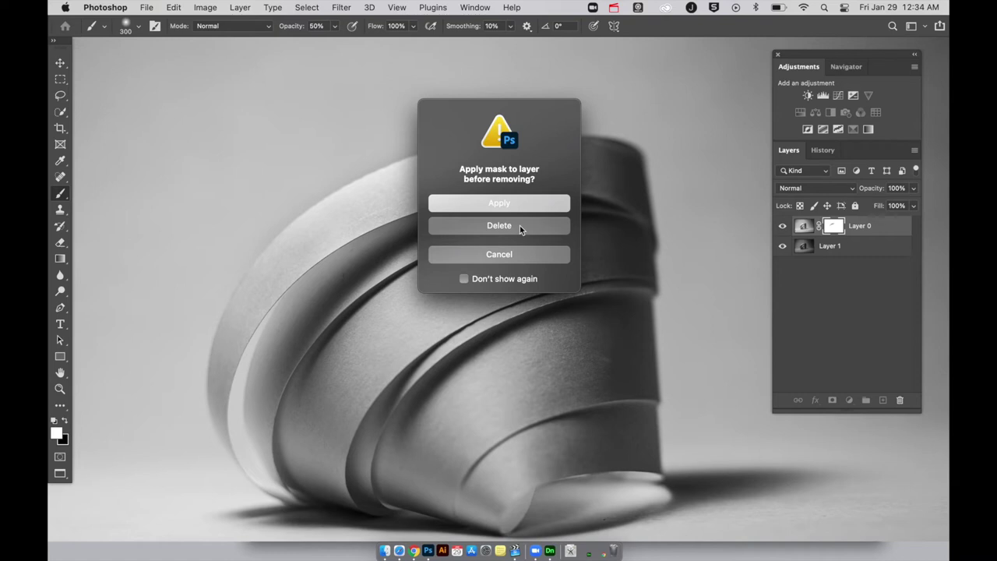
left_click(519, 225)
key("x")
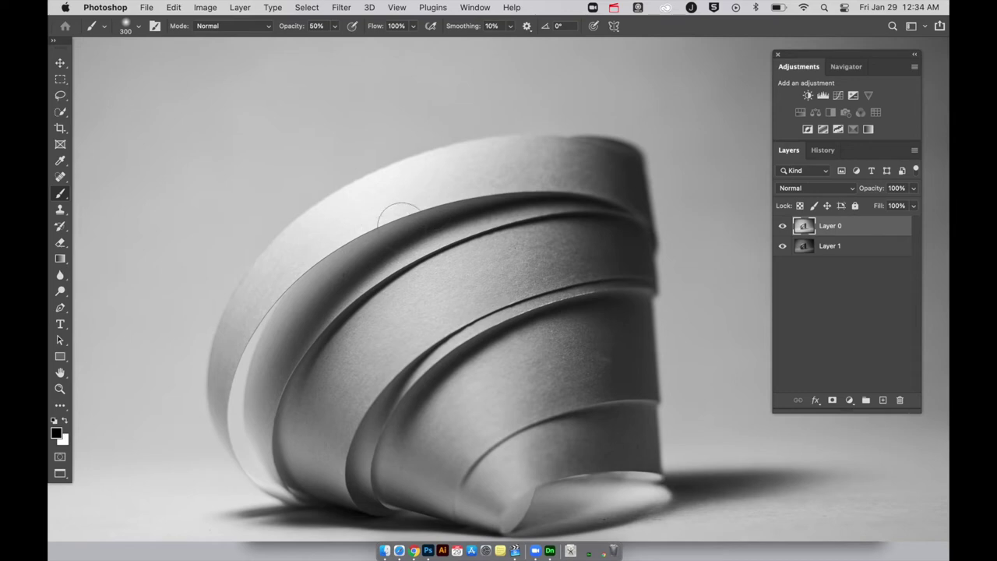
Select the bright upper rim of the sculpture using the Quick Selection Tool with a 250 px brush
left_click(62, 113)
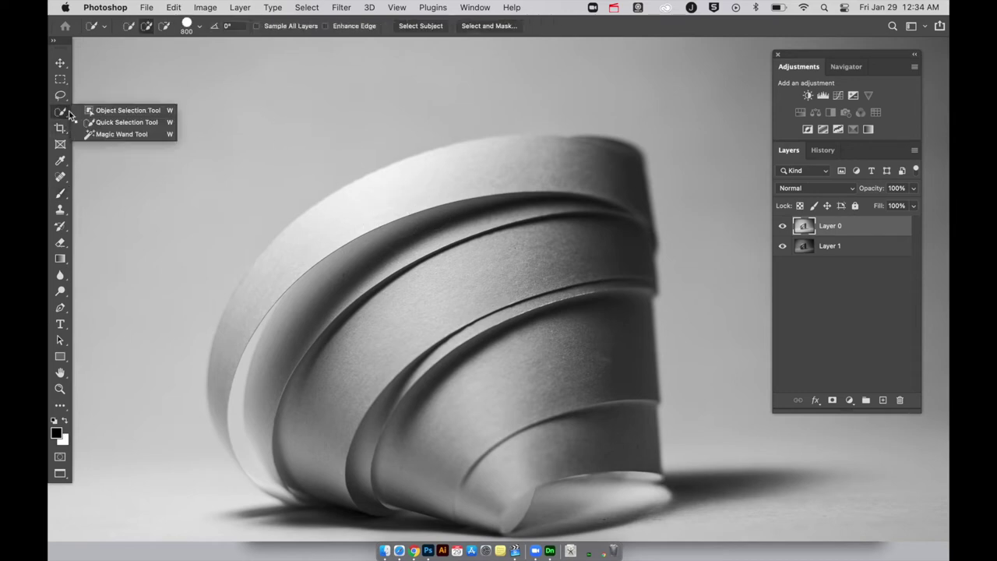
left_click(107, 127)
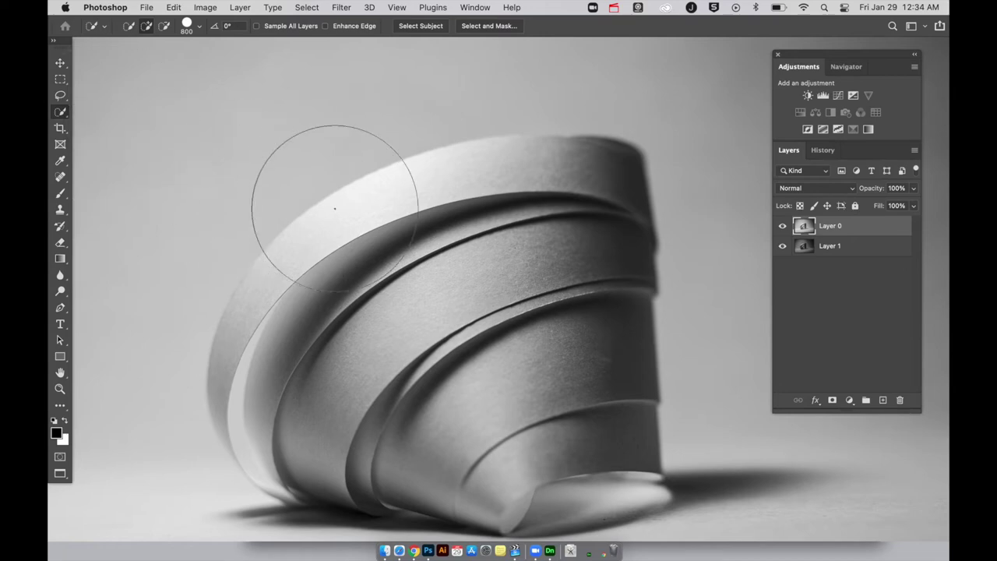
key("bracketleft")
key("bracketleft")
key("bracketleft")
key("bracketleft")
key("bracketleft")
key("bracketleft")
mouse_move(334, 207)
left_mouse_down()
mouse_move(311, 232)
mouse_move(457, 174)
mouse_move(497, 170)
mouse_move(541, 205)
mouse_move(465, 236)
mouse_move(312, 229)
mouse_move(278, 267)
left_mouse_up()
left_click(512, 168)
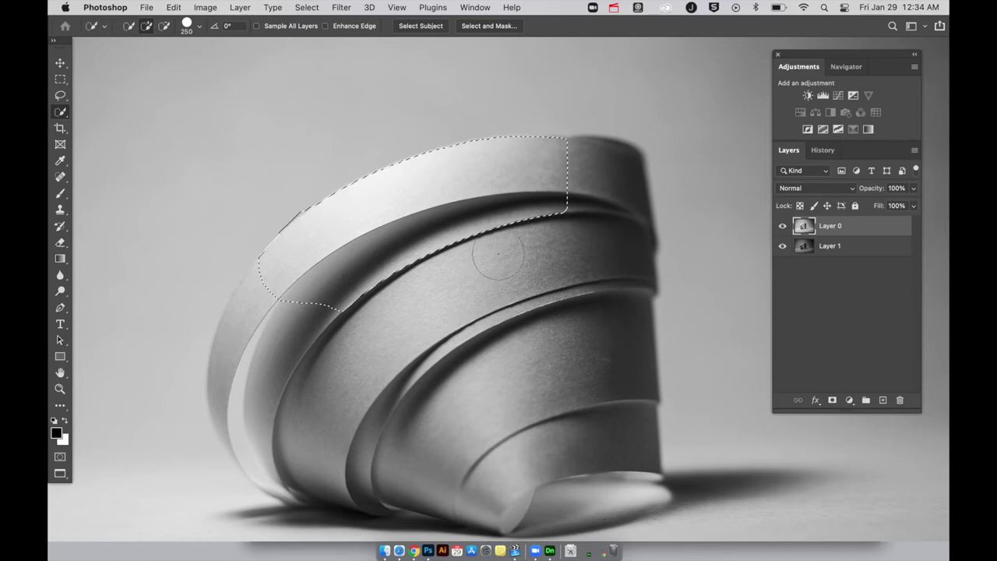
Subtract the shadowed inner band from the selection and refine it to follow the bright rim's edges
key("alt")
mouse_move(501, 244)
left_mouse_down()
mouse_move(475, 234)
mouse_move(287, 310)
left_mouse_up()
mouse_move(402, 262)
left_mouse_down()
mouse_move(489, 229)
mouse_move(324, 256)
mouse_move(303, 276)
mouse_move(318, 294)
mouse_move(303, 254)
mouse_move(290, 250)
mouse_move(318, 227)
left_mouse_up()
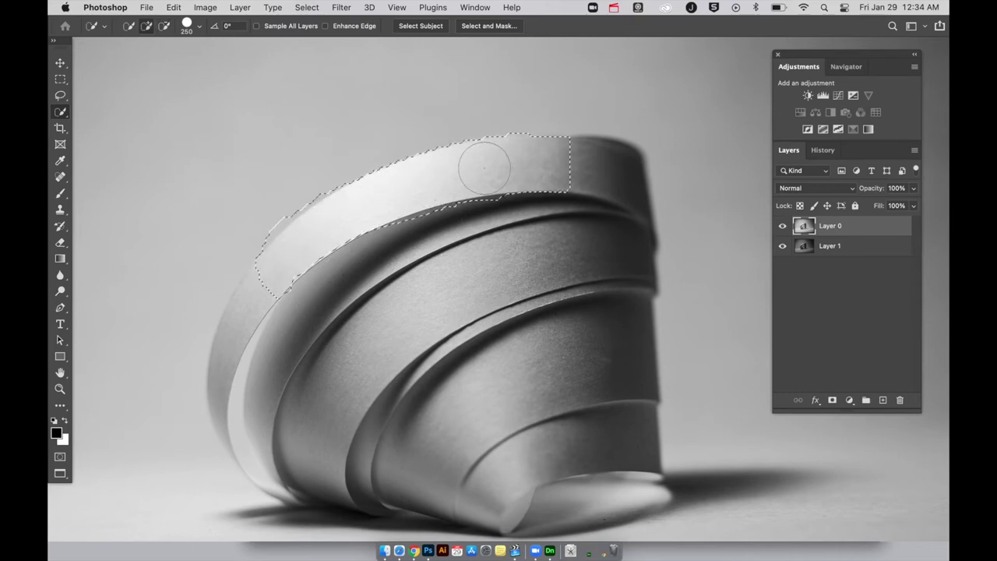
Subtract the shadow beneath the bright upper rim from the selection so it follows the rim's lower edge
key("alt")
mouse_move(487, 208)
left_mouse_down()
mouse_move(511, 222)
mouse_move(444, 229)
left_mouse_up()
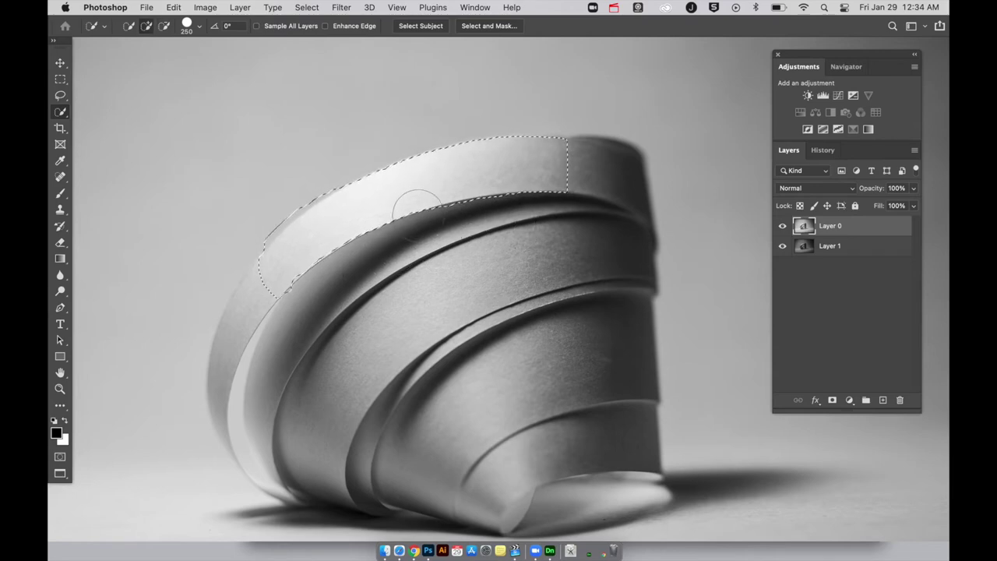
key("alt")
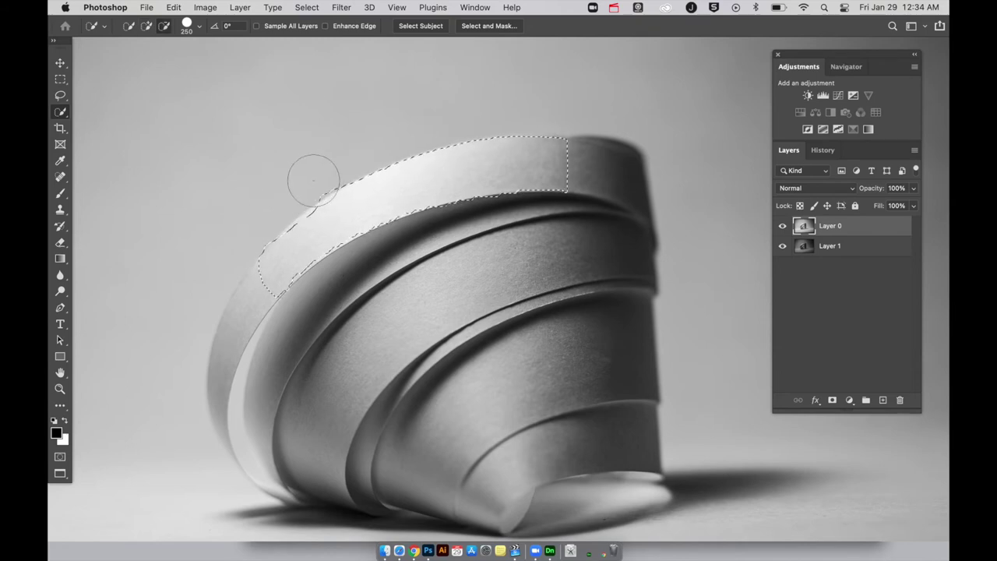
Refine the rim selection's outer edge with the Quick Selection Tool, reducing the brush to 150 px
key("super+equal")
key("super+equal")
key("super+equal")
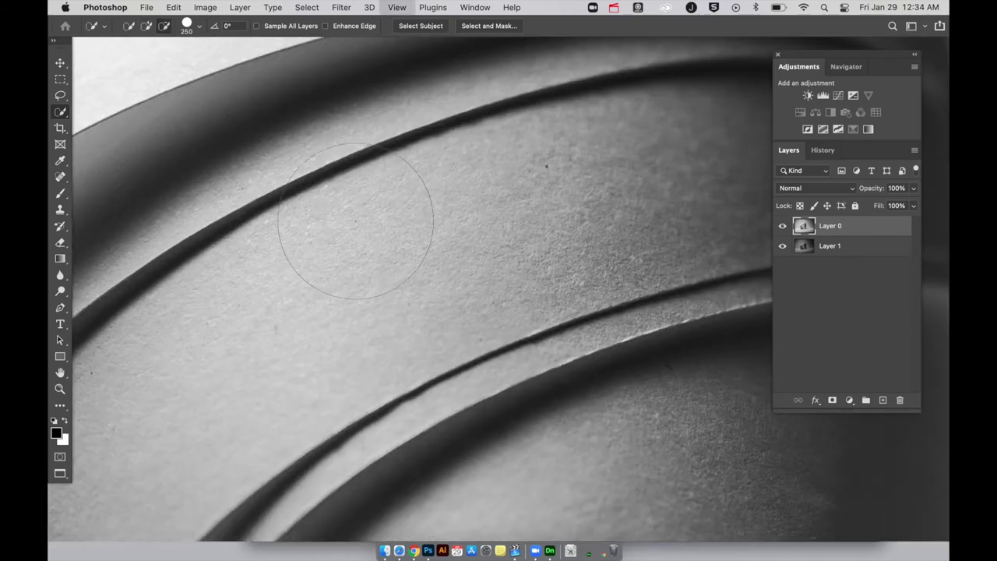
key("bracketleft")
key("bracketleft")
key("bracketleft")
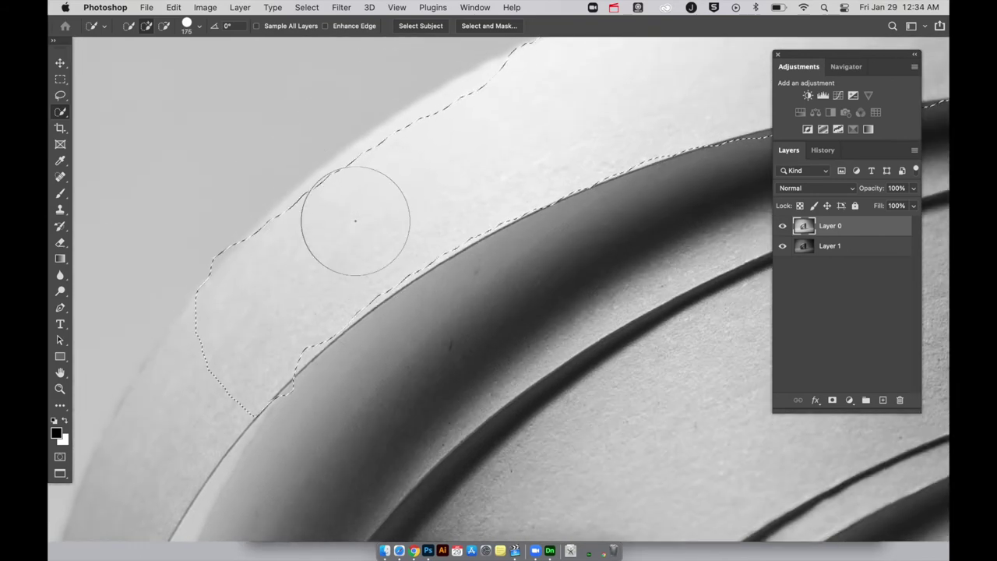
mouse_move(422, 167)
left_mouse_down()
mouse_move(498, 122)
mouse_move(412, 161)
mouse_move(303, 231)
mouse_move(241, 301)
left_mouse_up()
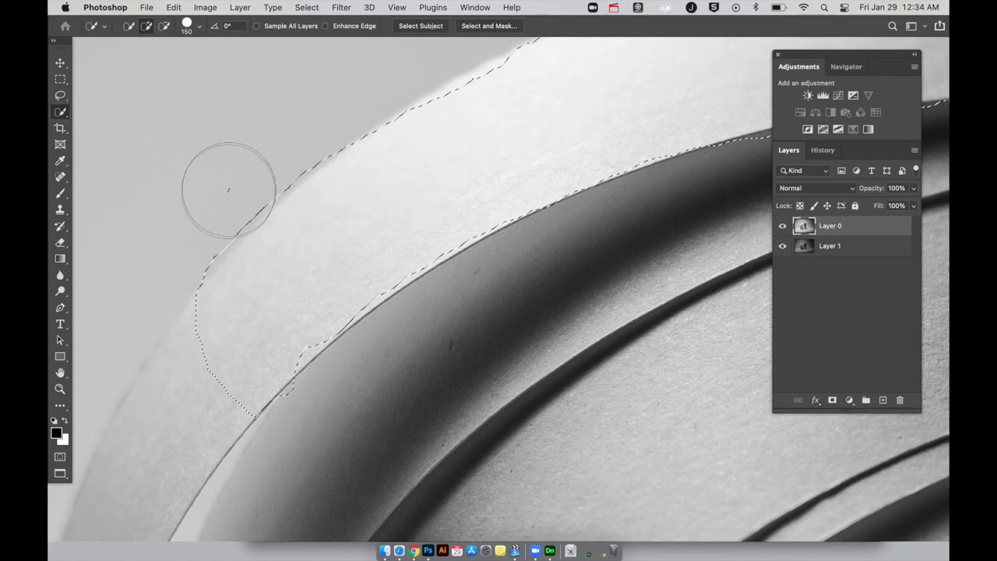
scroll(296, 112, "up", 3)
mouse_move(298, 119)
left_mouse_down()
mouse_move(388, 148)
mouse_move(366, 216)
mouse_move(347, 237)
mouse_move(351, 253)
mouse_move(293, 284)
mouse_move(324, 262)
mouse_move(285, 278)
left_mouse_up()
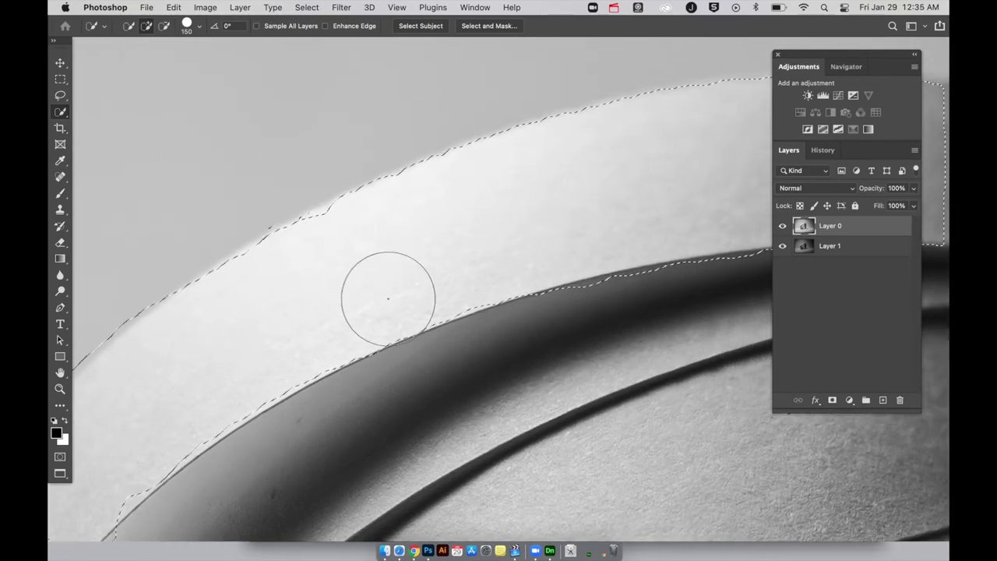
Try masking Layer 0 with the rim selection, undo the mask and deselect
key("super+0")
mouse_move(388, 299)
left_mouse_down()
mouse_move(556, 249)
mouse_move(474, 209)
mouse_move(494, 283)
mouse_move(611, 281)
mouse_move(635, 241)
left_mouse_up()
left_click(831, 399)
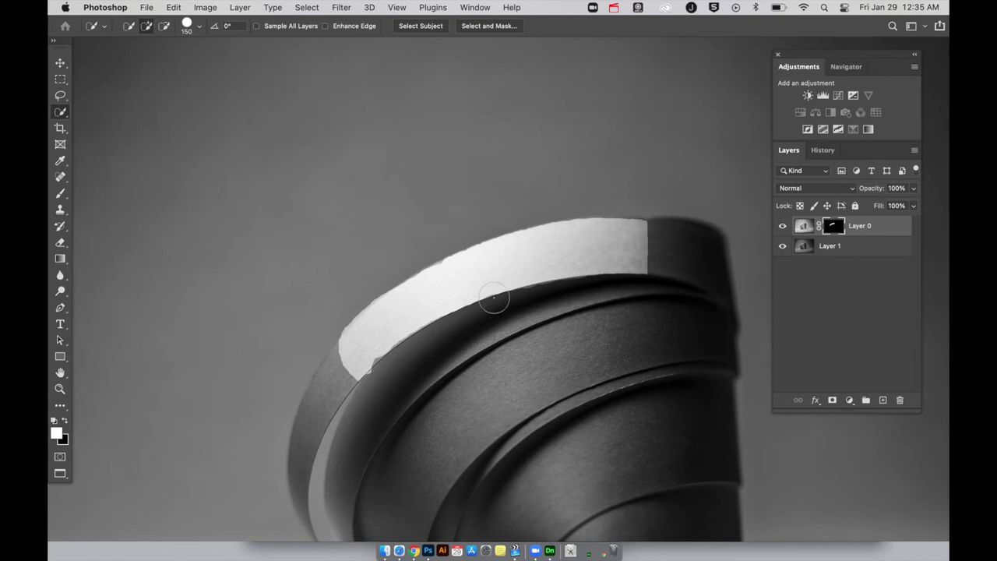
key("super+z")
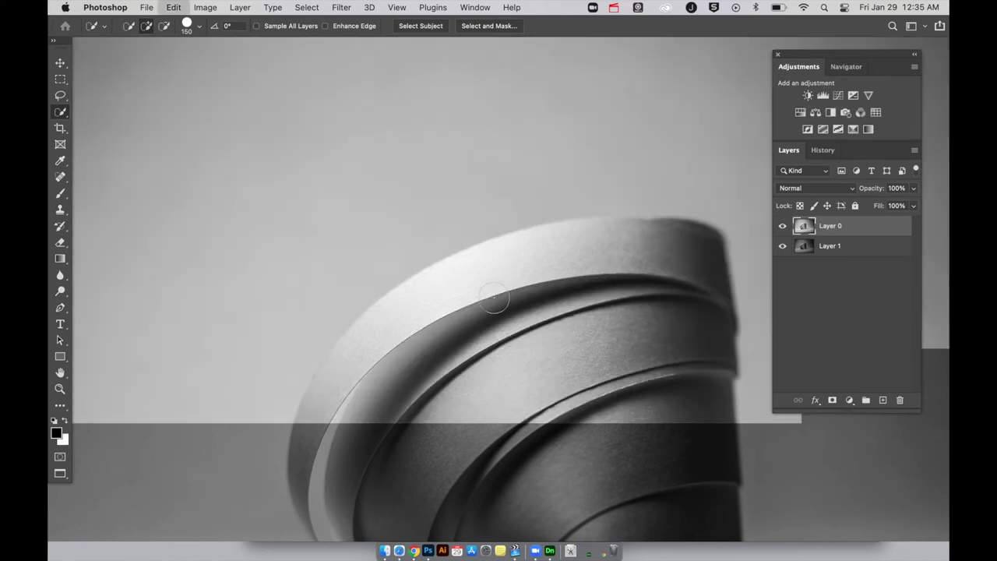
key("super+d")
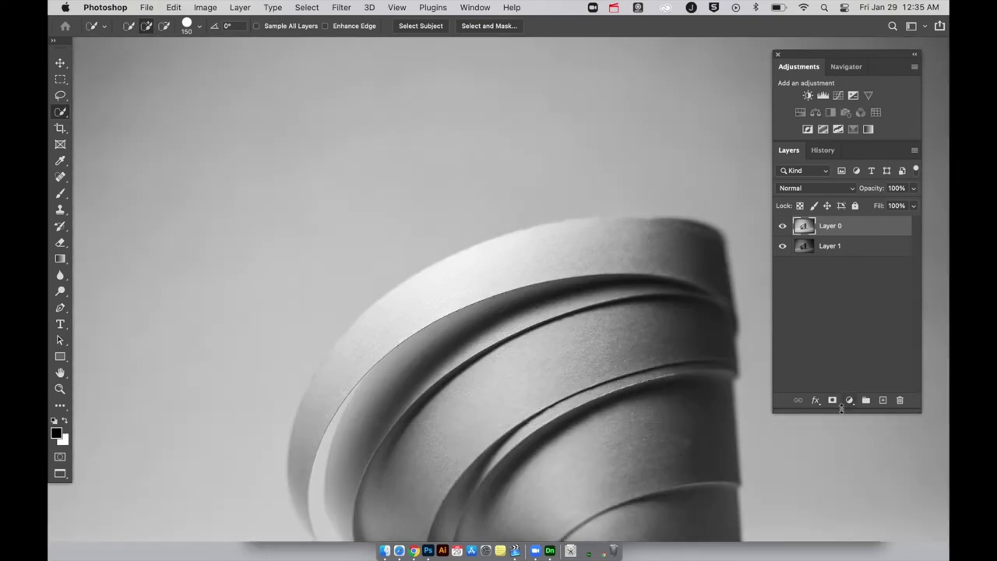
Add a mask to Layer 0 and paint the reselected bright rim black with a 700 px brush at 50% opacity
left_click(831, 400)
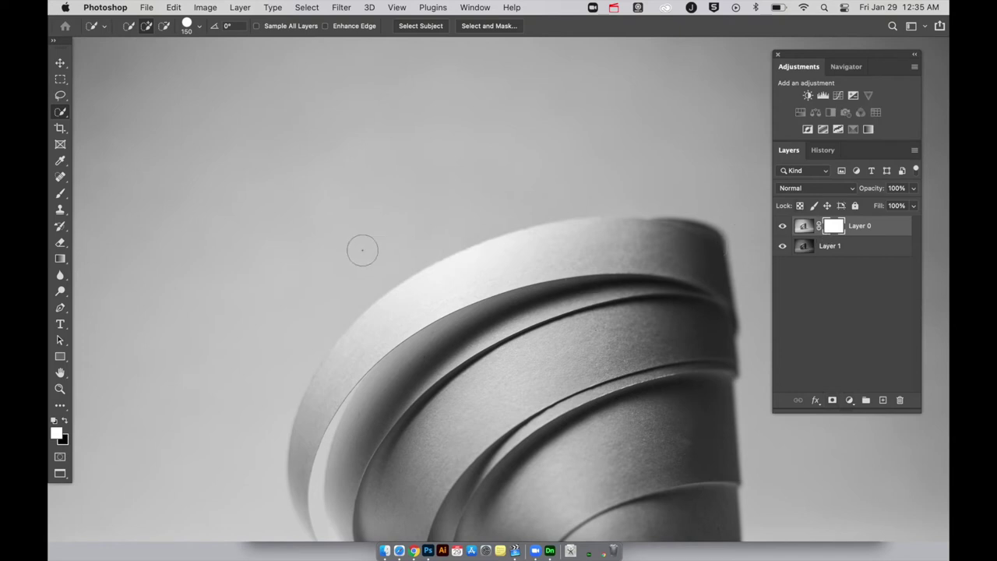
mouse_move(438, 283)
left_mouse_down()
mouse_move(401, 307)
mouse_move(536, 256)
mouse_move(622, 244)
left_mouse_up()
key("b")
key("bracketright")
key("bracketright")
key("bracketright")
key("bracketright")
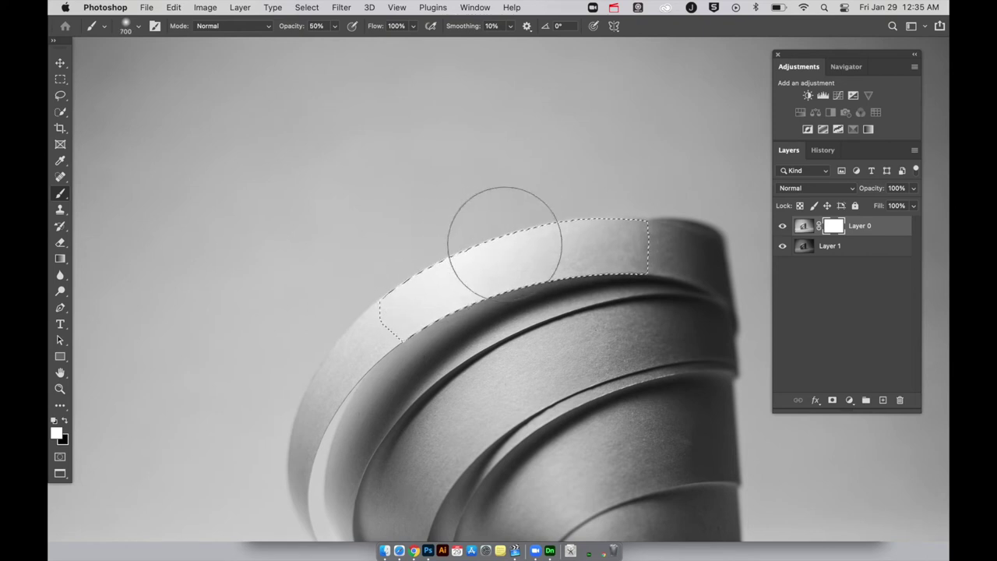
key("x")
mouse_move(459, 256)
left_mouse_down()
mouse_move(558, 212)
mouse_move(608, 220)
mouse_move(605, 235)
mouse_move(410, 281)
mouse_move(393, 306)
mouse_move(607, 238)
mouse_move(527, 247)
mouse_move(381, 313)
left_mouse_up()
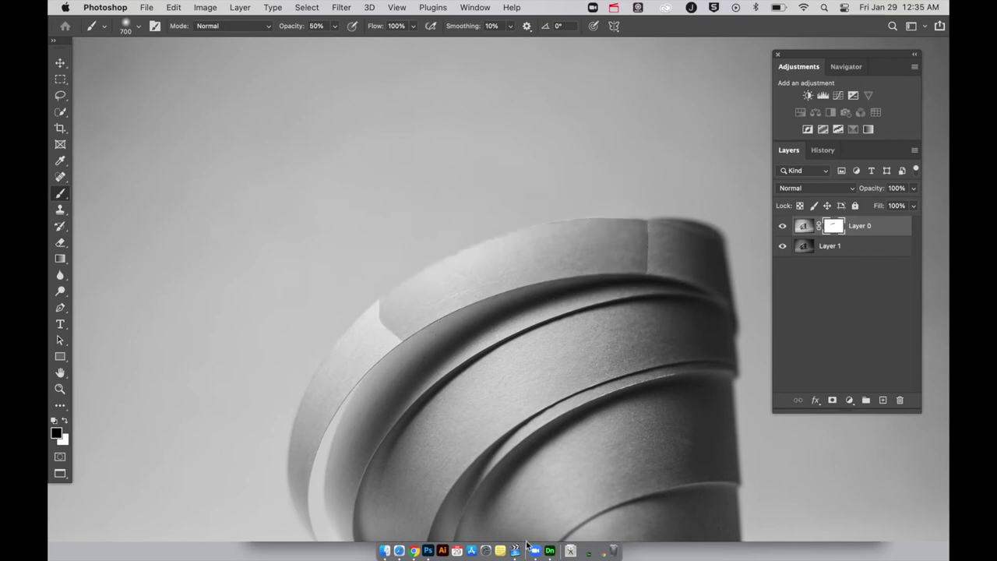
Restore the rim to white on Layer 0's mask, repaint it black at 100% brush opacity and deselect
key("x")
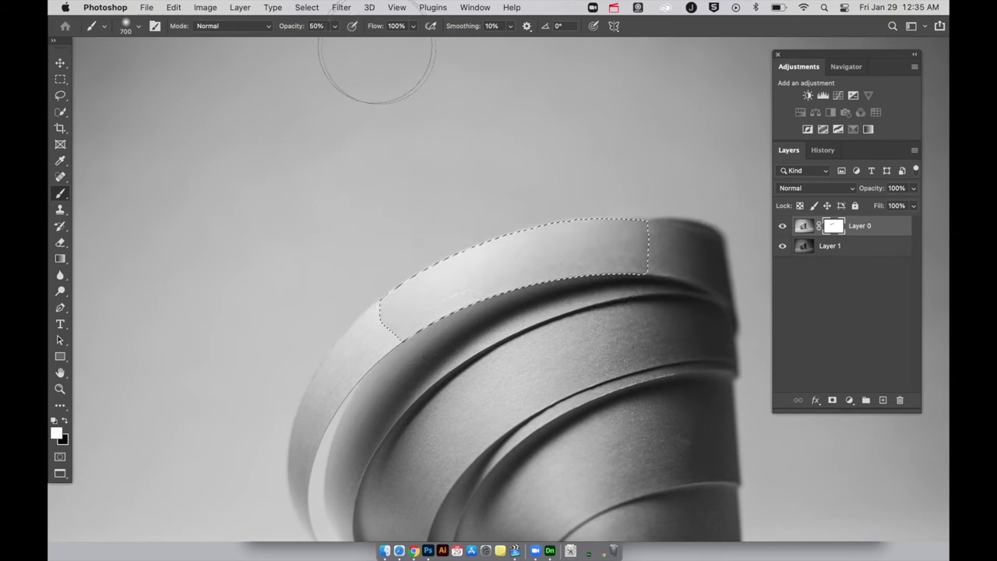
left_click_drag(292, 28, 431, 27)
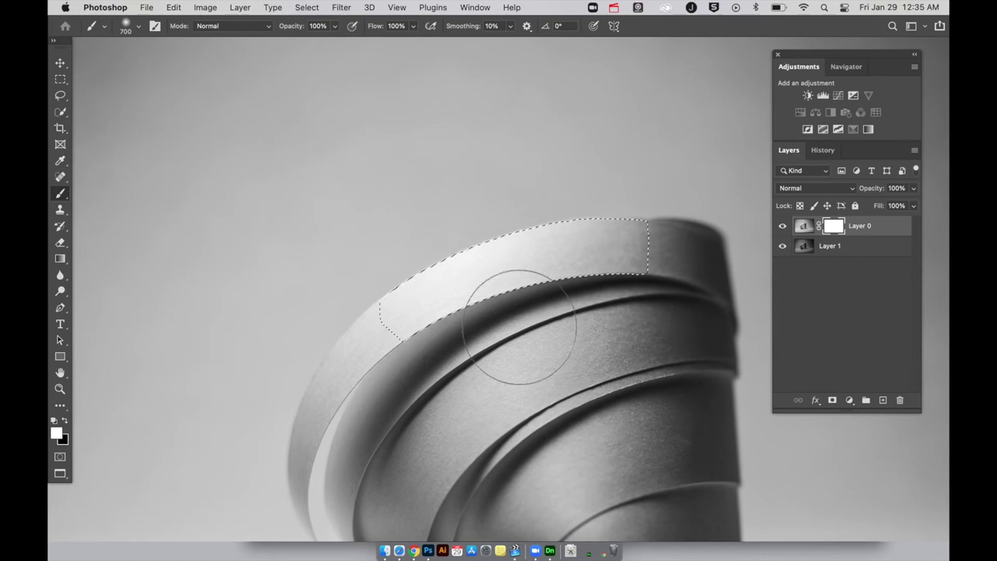
key("x")
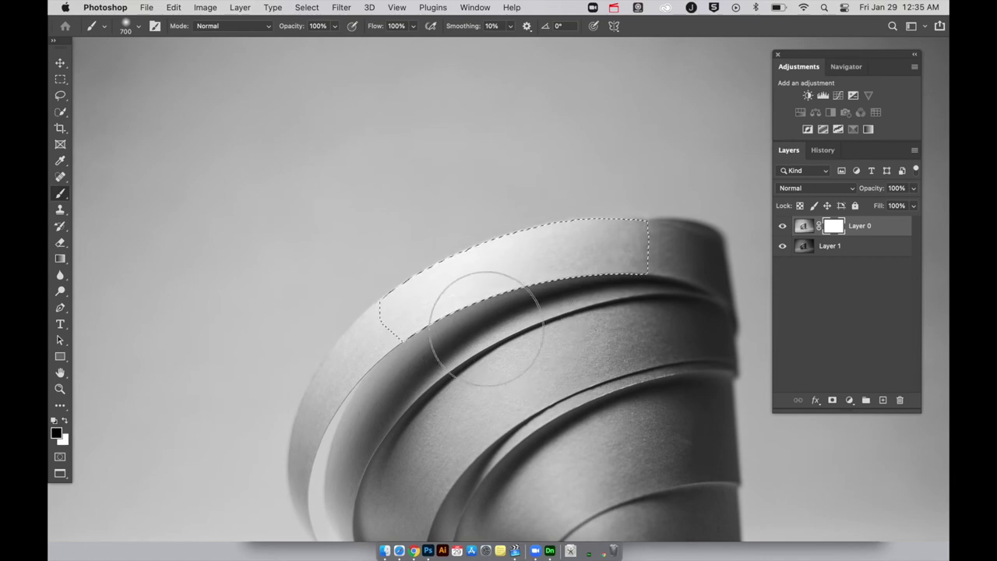
left_click_drag(575, 311, 654, 312)
key("super+d")
Try inverting Layer 0's mask and inverting it back, and delete the mask
key("super+equal")
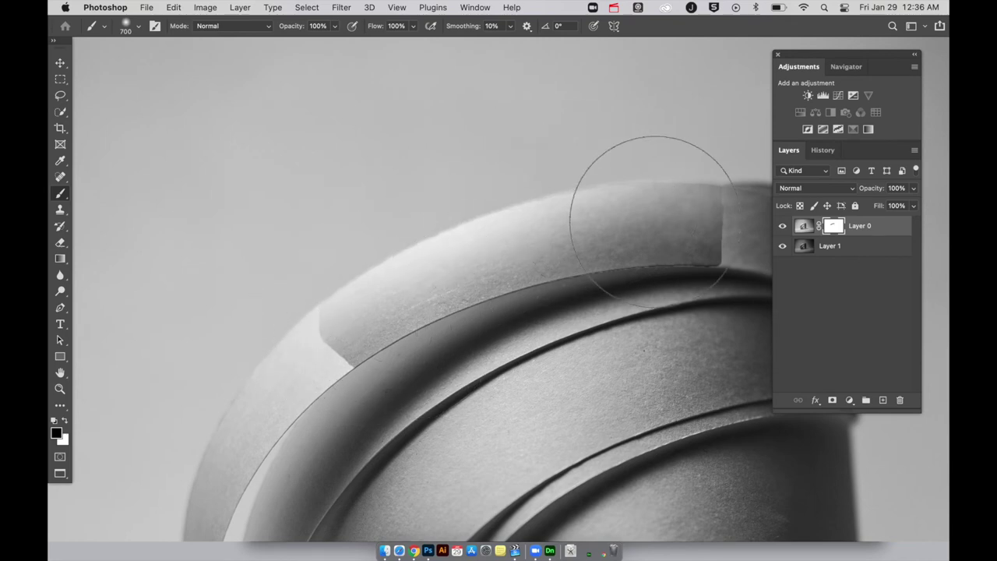
scroll(636, 205, "right", 3)
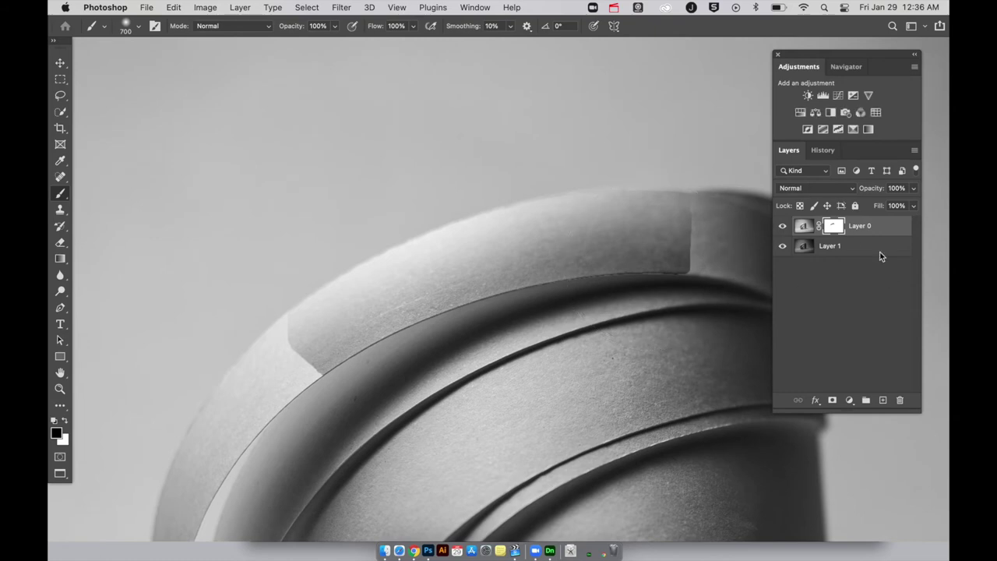
key("super+i")
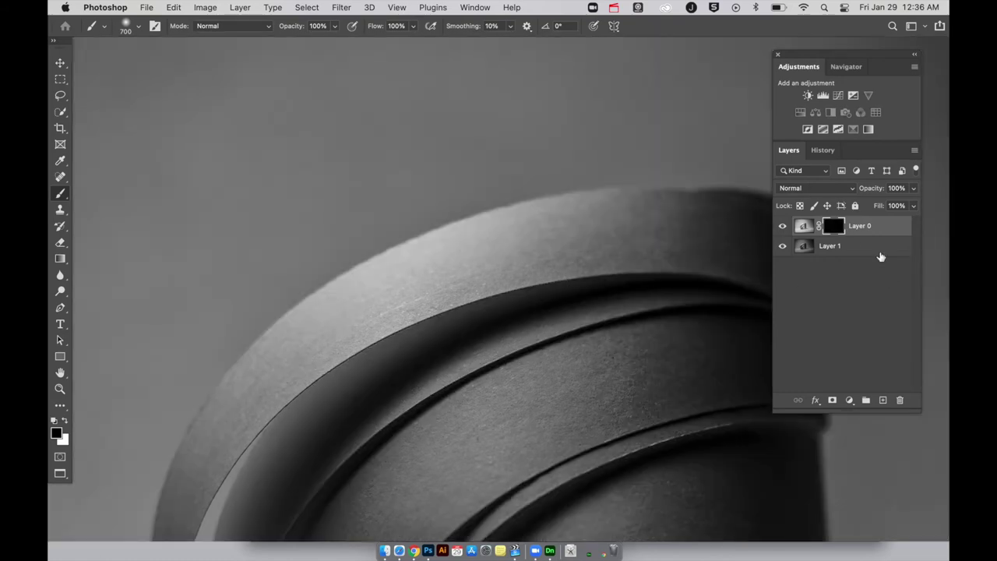
key("super+i")
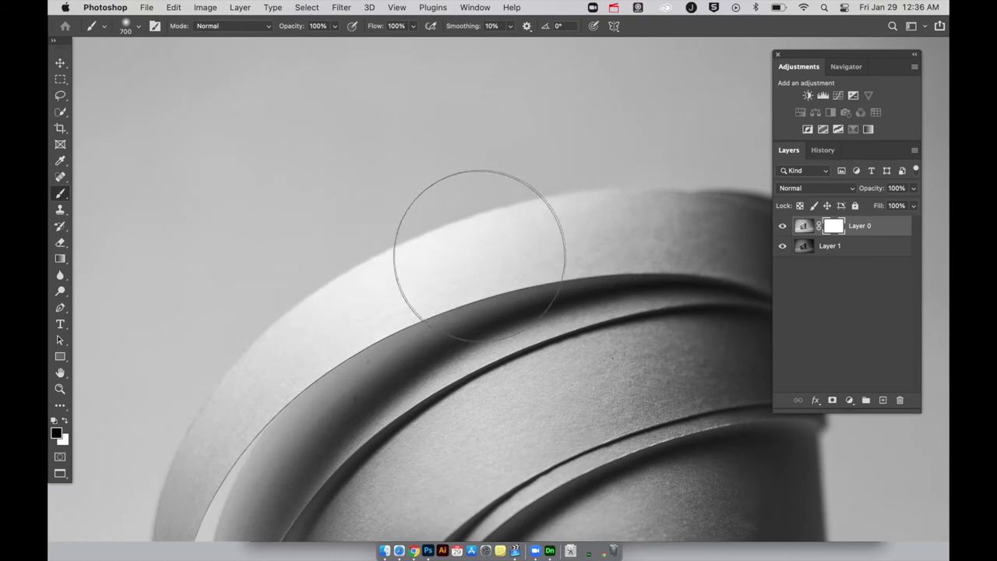
left_click_drag(838, 227, 901, 401)
left_click(503, 225)
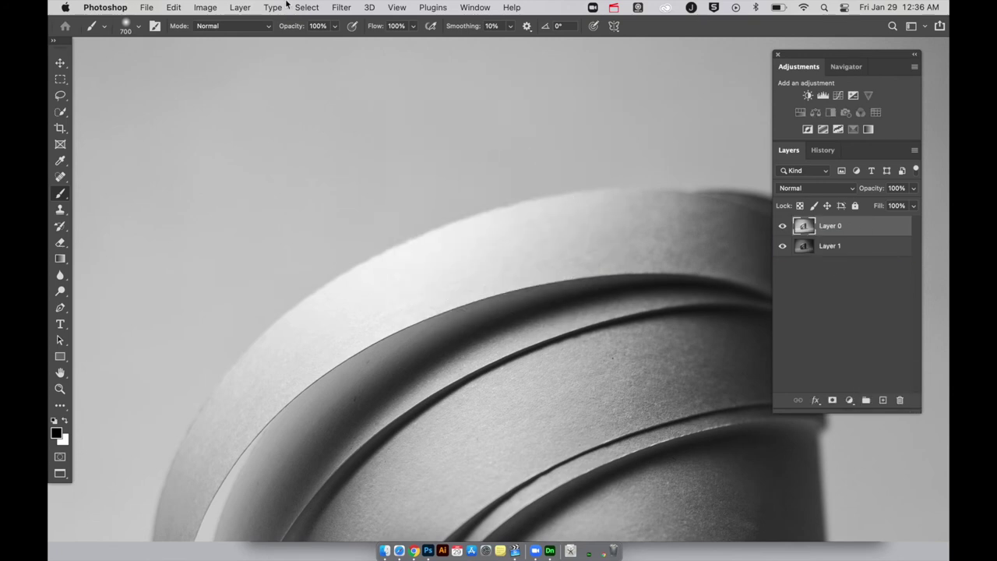
Select Layer 0's highlights with Color Range, setting the Range to 213 and the Fuzziness to 2%
left_click(305, 6)
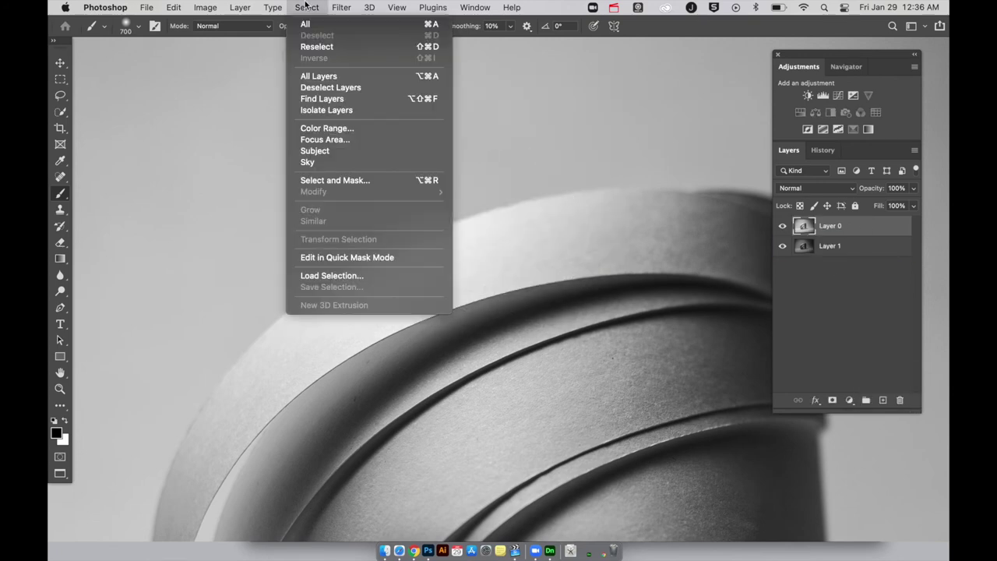
left_click(332, 129)
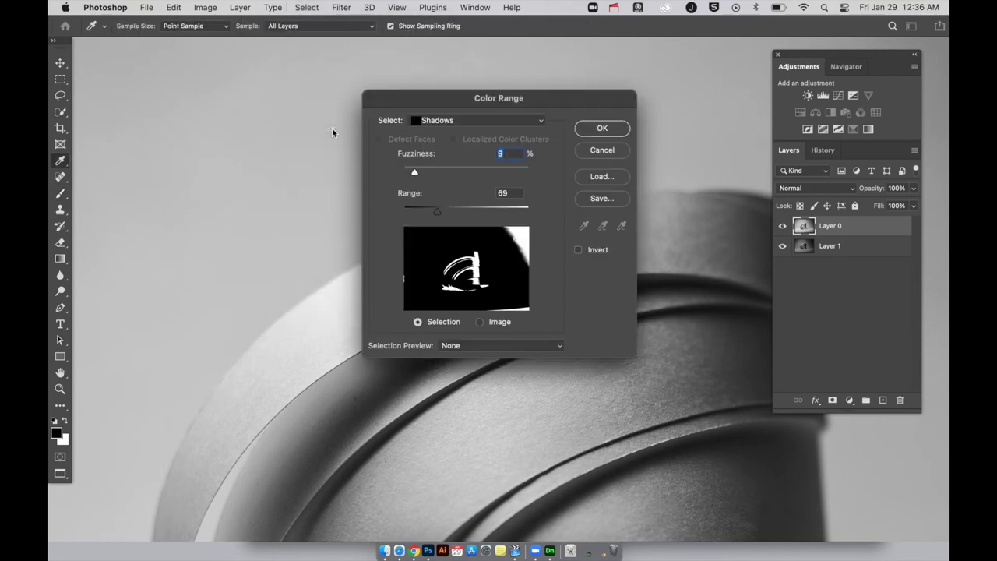
left_click(436, 124)
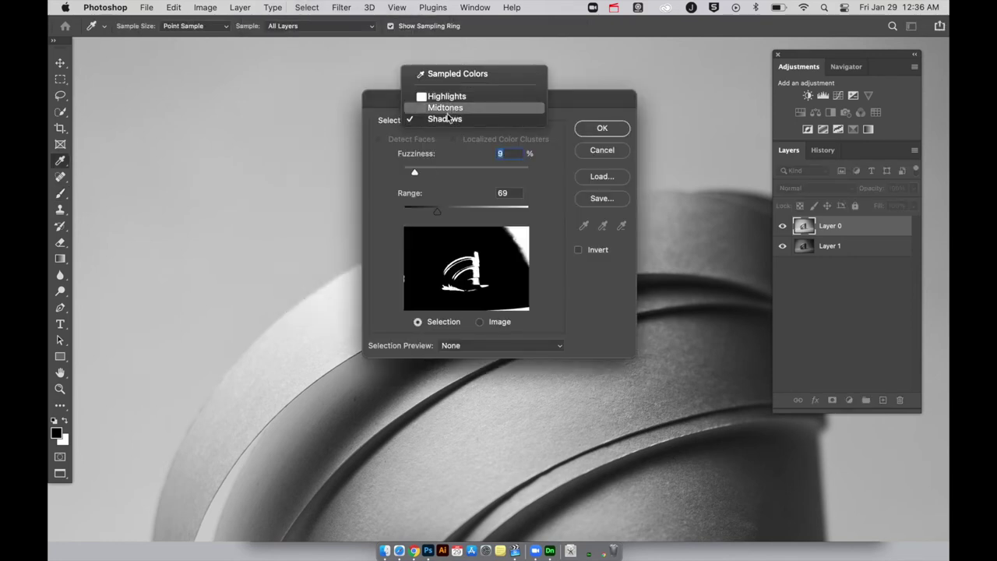
left_click(445, 97)
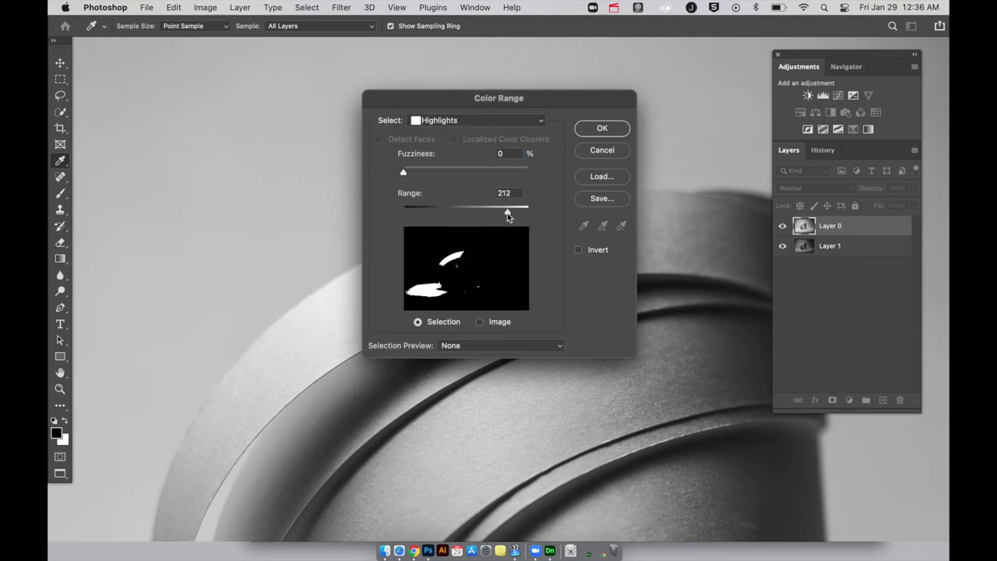
left_click_drag(506, 207, 522, 213)
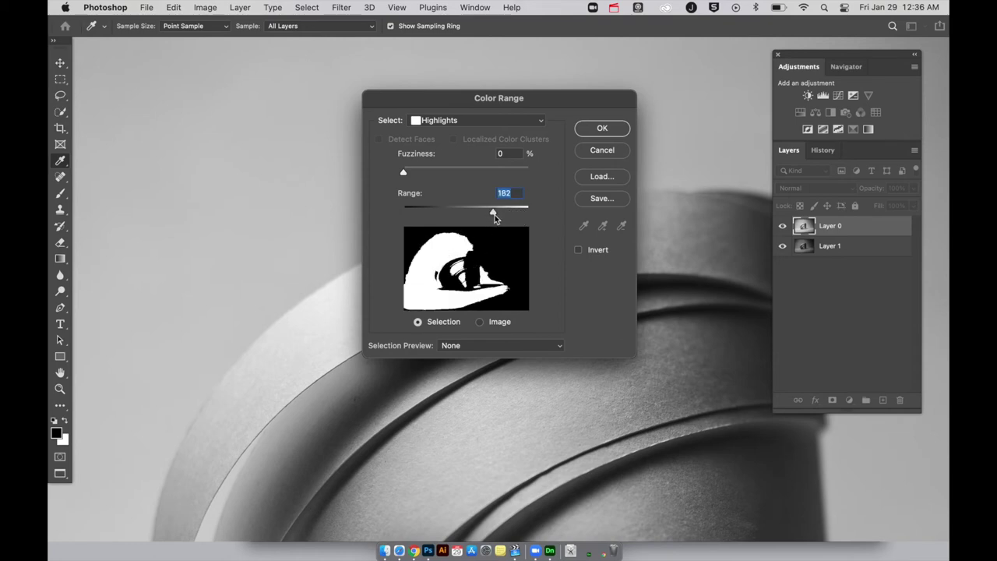
left_click_drag(497, 215, 501, 218)
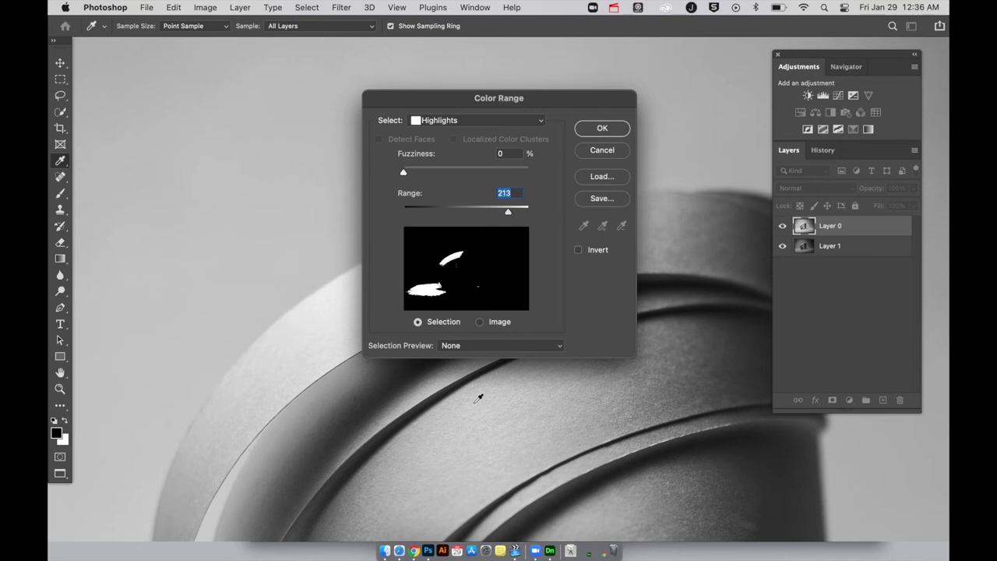
left_click_drag(406, 174, 411, 175)
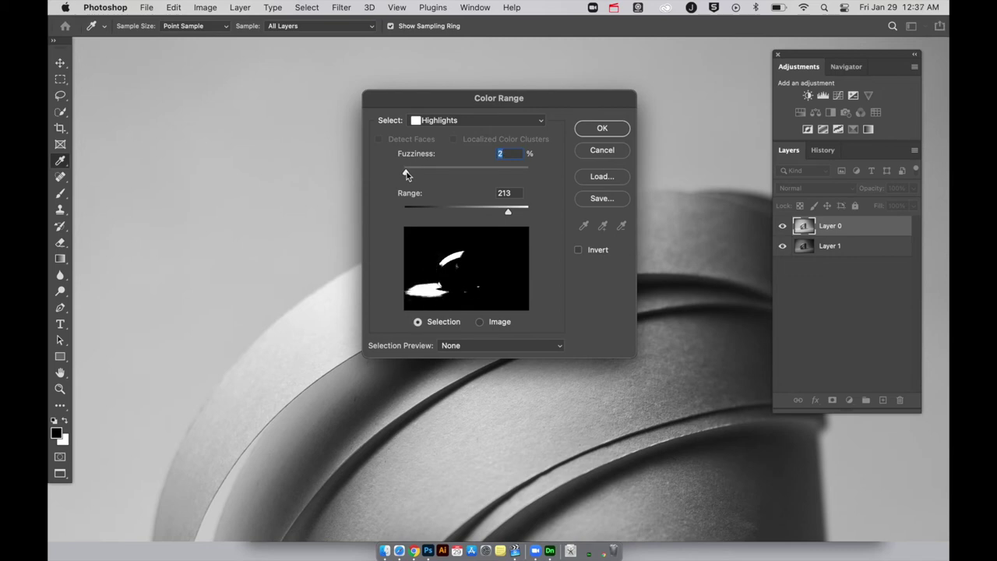
left_click(600, 128)
Subtract the large bright floor area beside the sculpture from the selection using a 600 px Quick Selection brush
key("b")
key("super+minus")
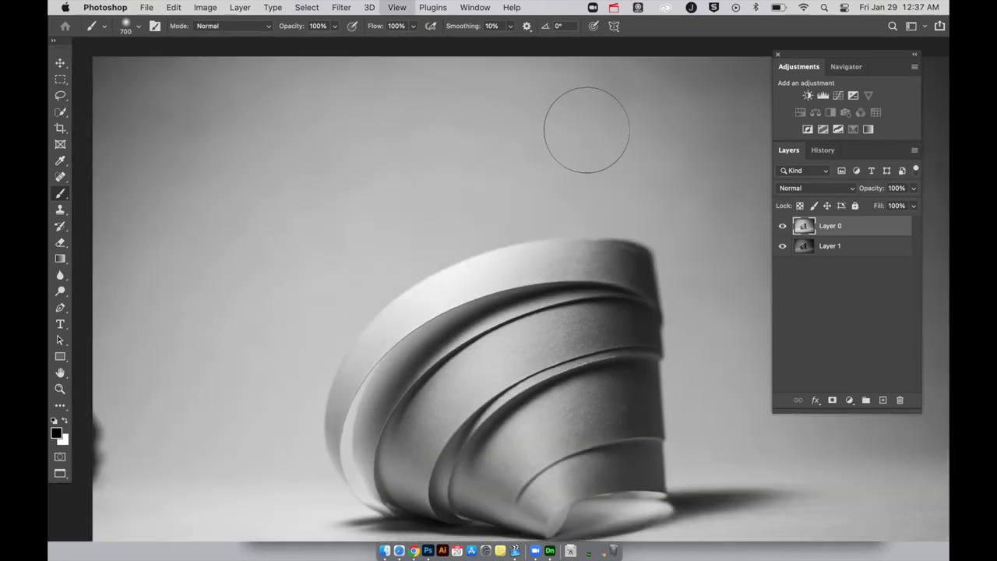
scroll(547, 191, "down", 1)
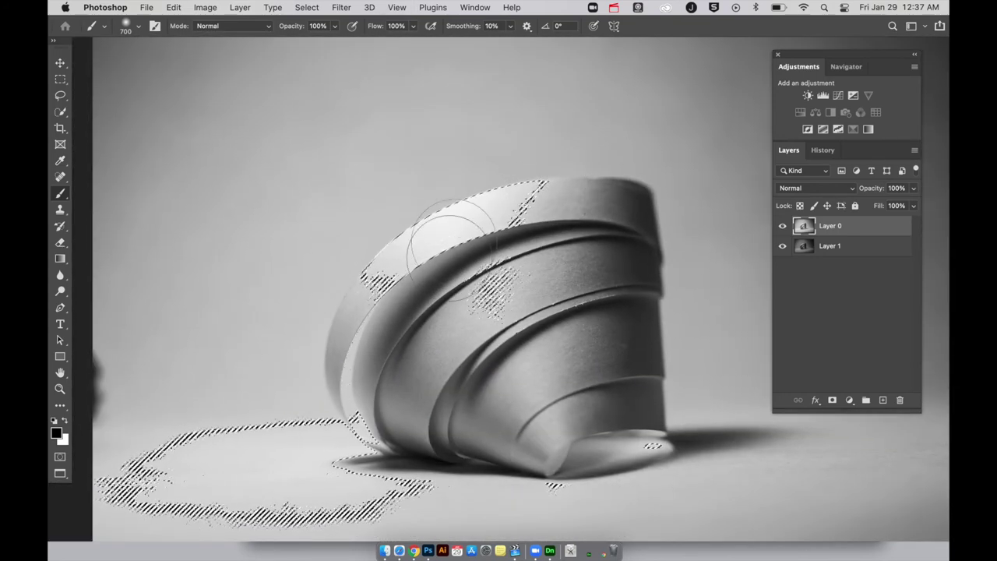
scroll(476, 405, "down", 3)
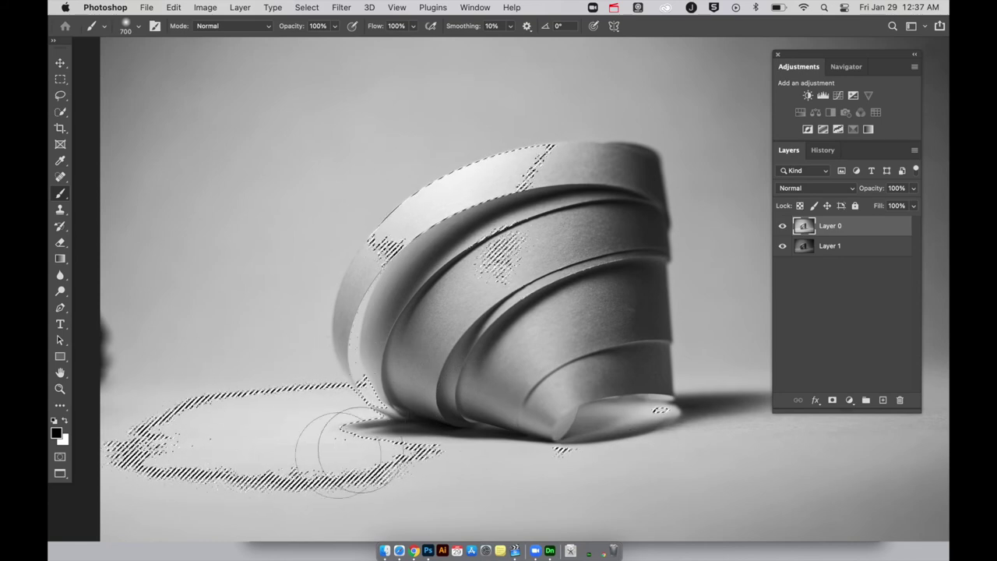
left_click(60, 111)
key("bracketright")
key("bracketright")
key("bracketright")
key("bracketright")
key("bracketright")
key("bracketright")
key("bracketright")
mouse_move(223, 434)
left_mouse_down()
mouse_move(189, 434)
mouse_move(167, 456)
mouse_move(139, 449)
mouse_move(347, 487)
mouse_move(349, 444)
mouse_move(365, 430)
mouse_move(322, 412)
left_mouse_up()
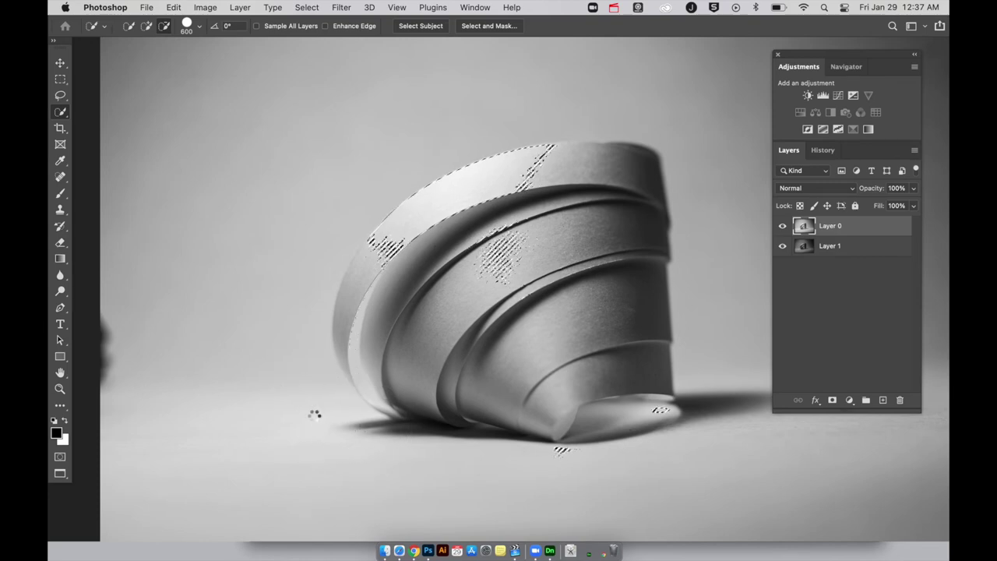
Subtract the stray patches on the middle band and around the base, leaving only the rim selected, and reduce the brush to 200 px
mouse_move(343, 366)
left_mouse_down()
mouse_move(472, 485)
mouse_move(590, 467)
mouse_move(669, 429)
left_mouse_up()
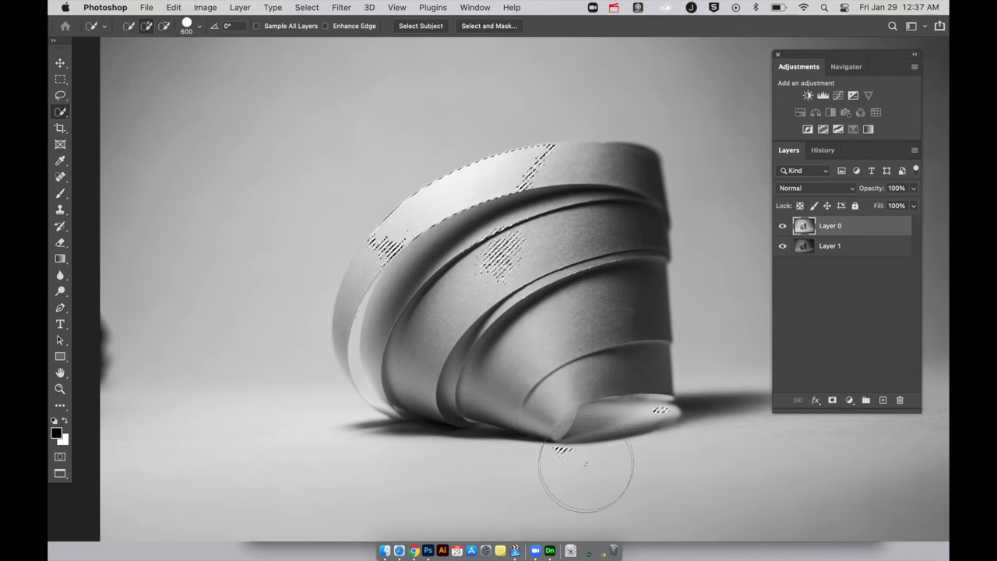
key("alt")
left_click_drag(590, 478, 666, 452)
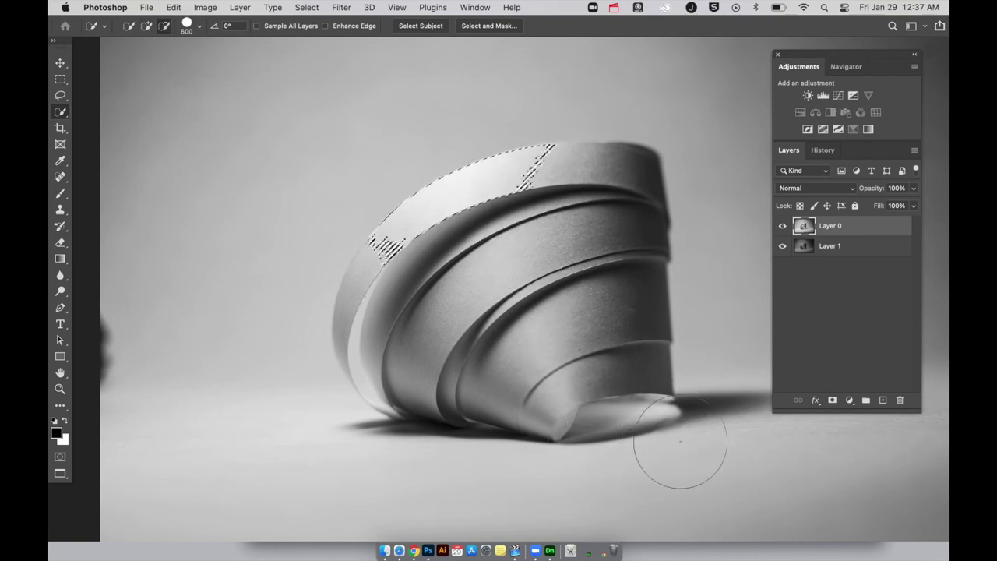
key("bracketleft")
key("bracketleft")
key("bracketleft")
key("bracketleft")
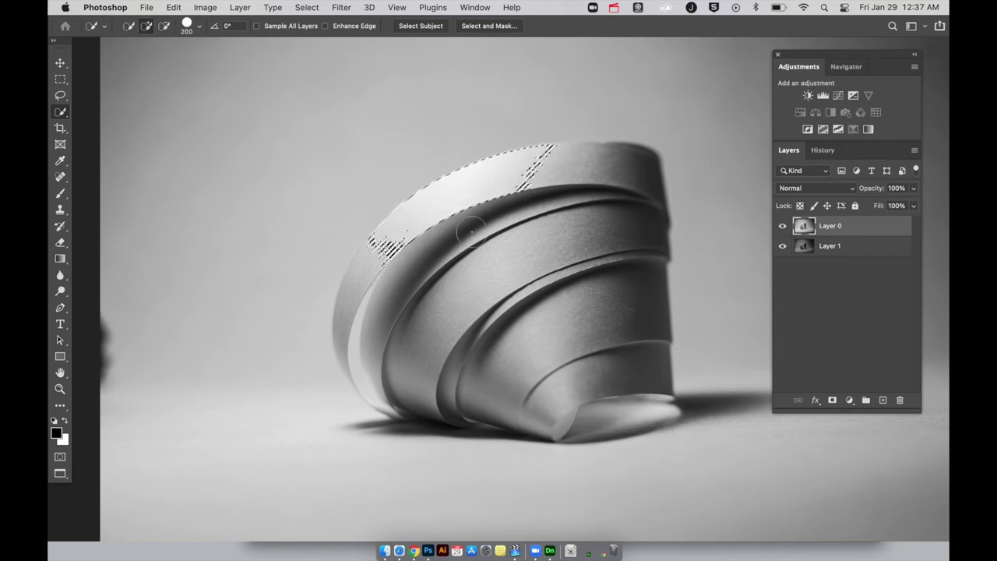
scroll(452, 207, "up", 2)
scroll(452, 207, "right", 3)
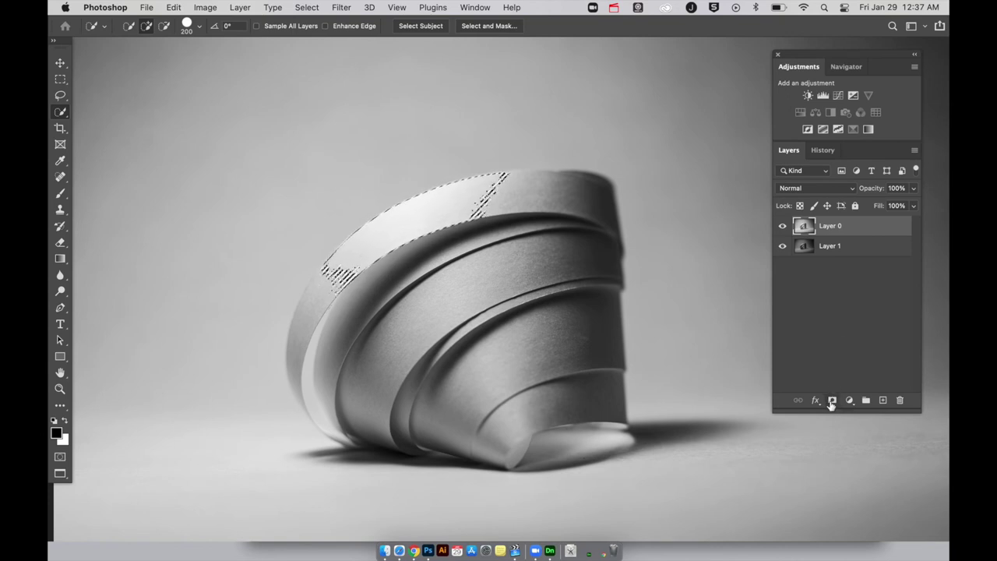
Turn the rim selection into an inverted mask on Layer 0 and compare the exposures by hiding and showing that layer
left_click(831, 401)
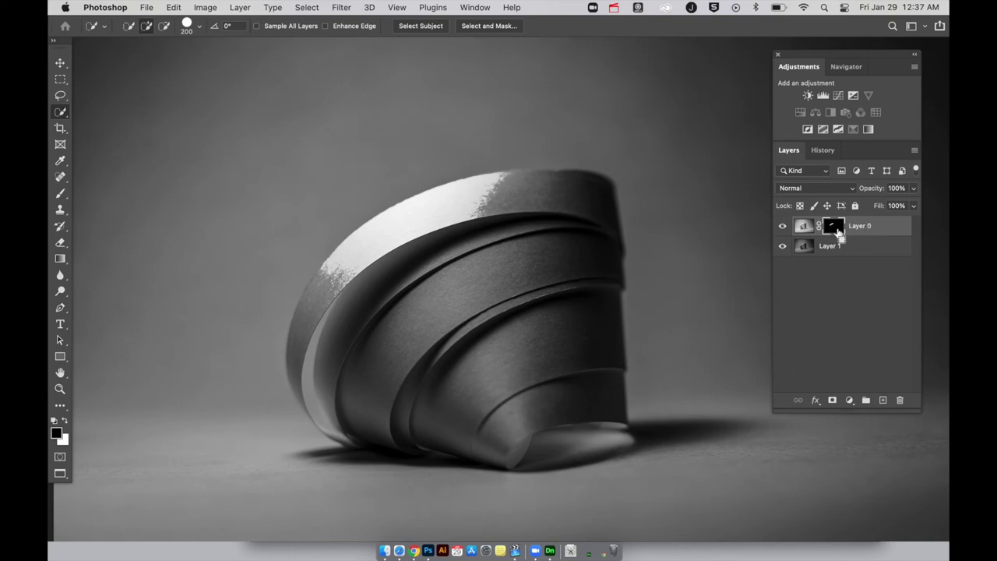
key("super+i")
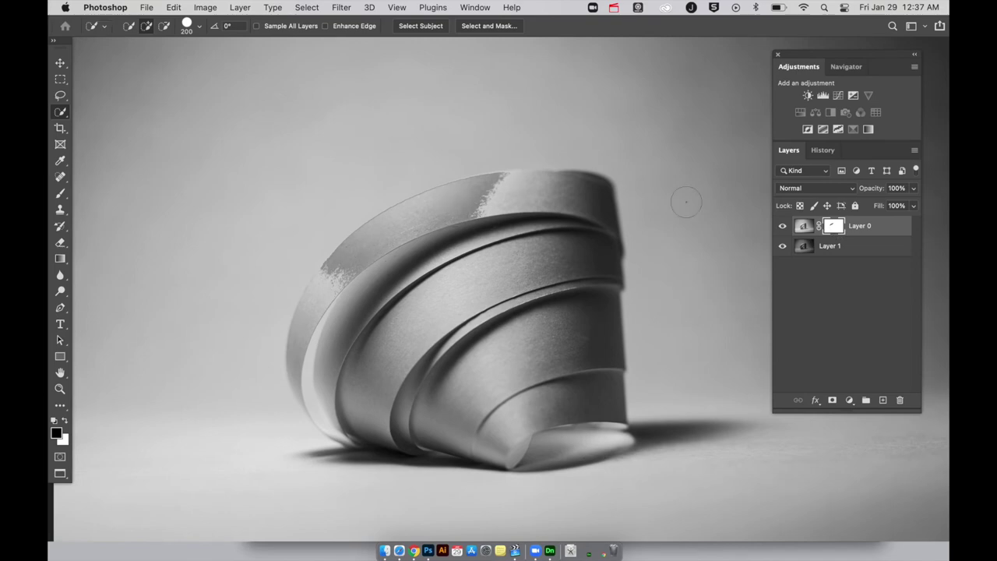
left_click(782, 226)
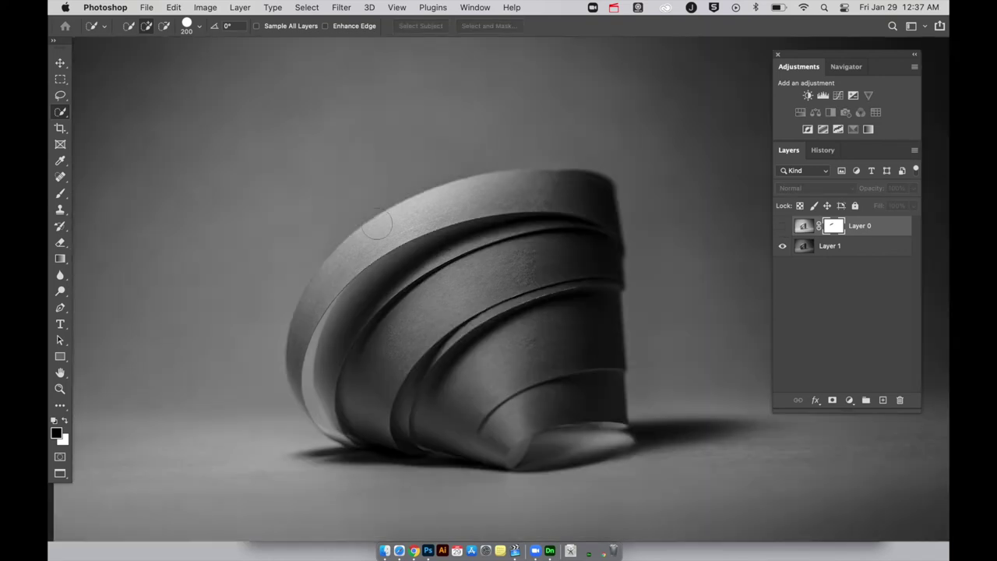
left_click(782, 227)
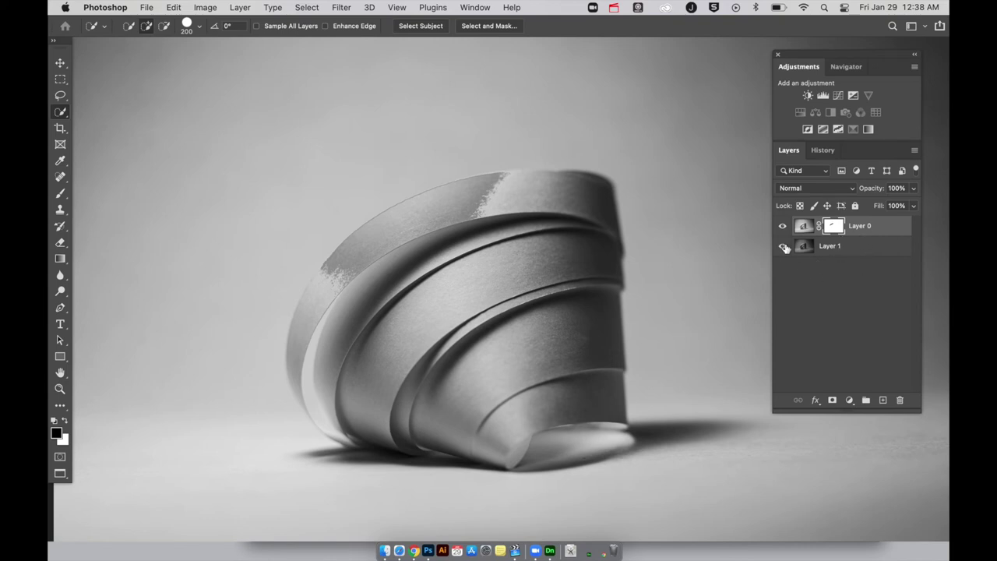
Place Layer 1 above Layer 0 with the rim mask transferred to Layer 1, and invert the mask
left_click_drag(870, 231, 836, 228)
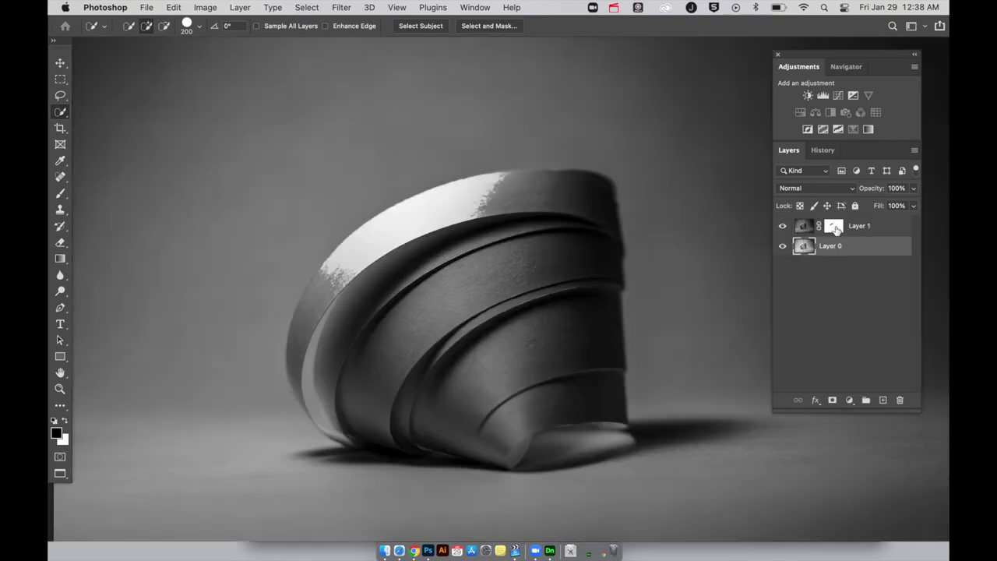
left_click(835, 227)
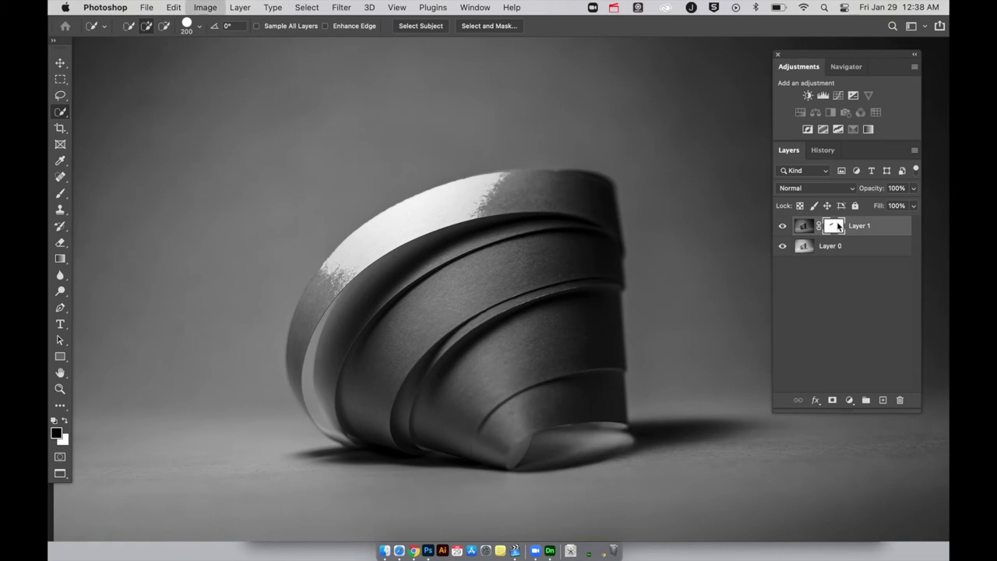
key("super+i")
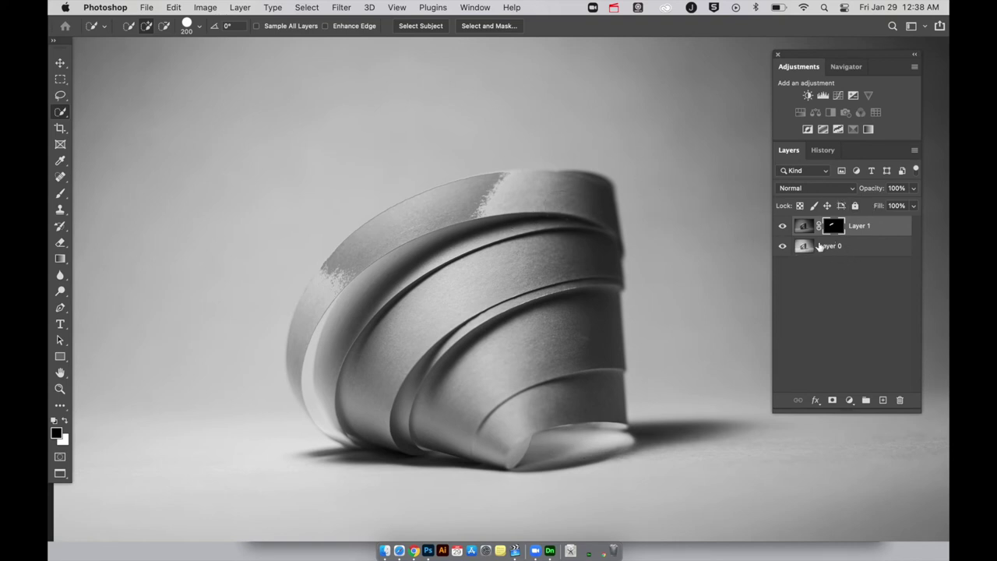
Set Layer 1's opacity to 33% and soften the mask's jagged ends along the rim with a 700 px brush at 25% opacity
mouse_move(883, 192)
left_mouse_down()
mouse_move(860, 190)
mouse_move(885, 194)
left_mouse_up()
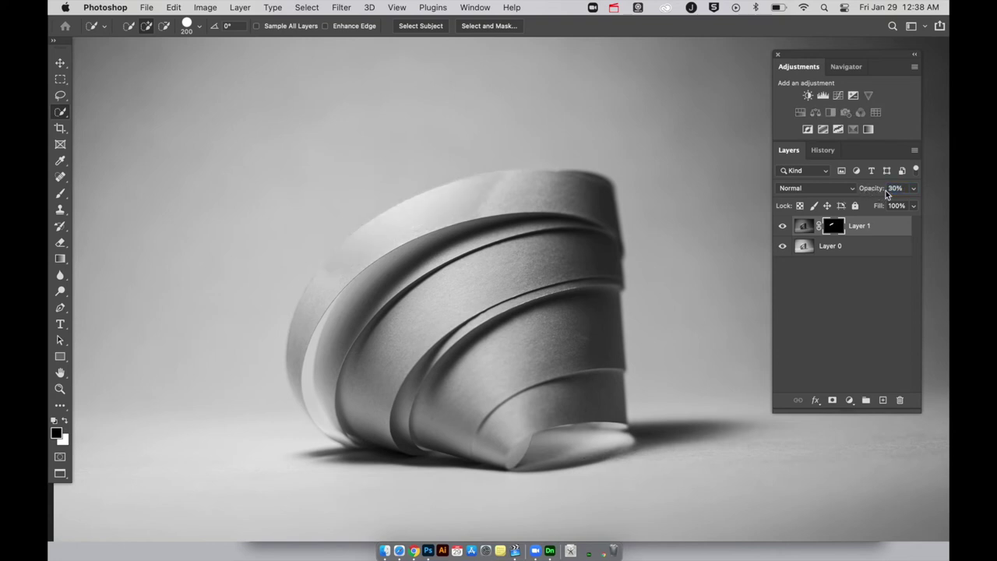
left_click_drag(867, 192, 871, 191)
key("b")
key("super+equal")
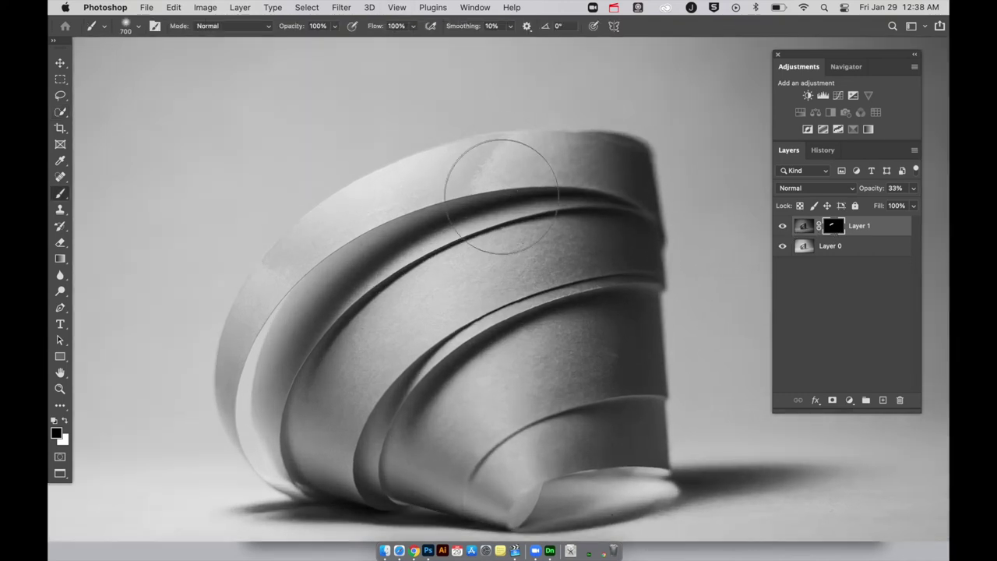
left_click_drag(294, 29, 287, 30)
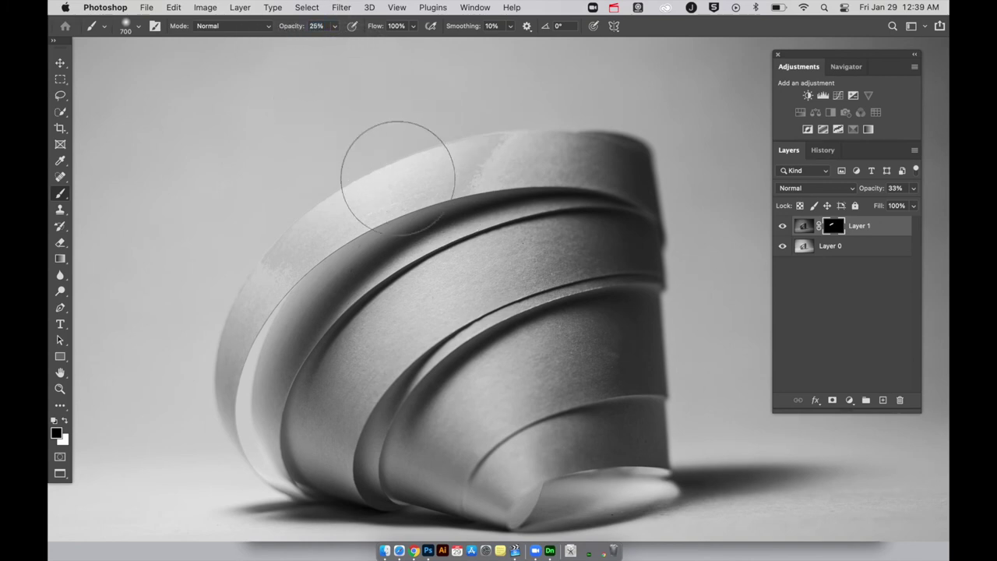
key("x")
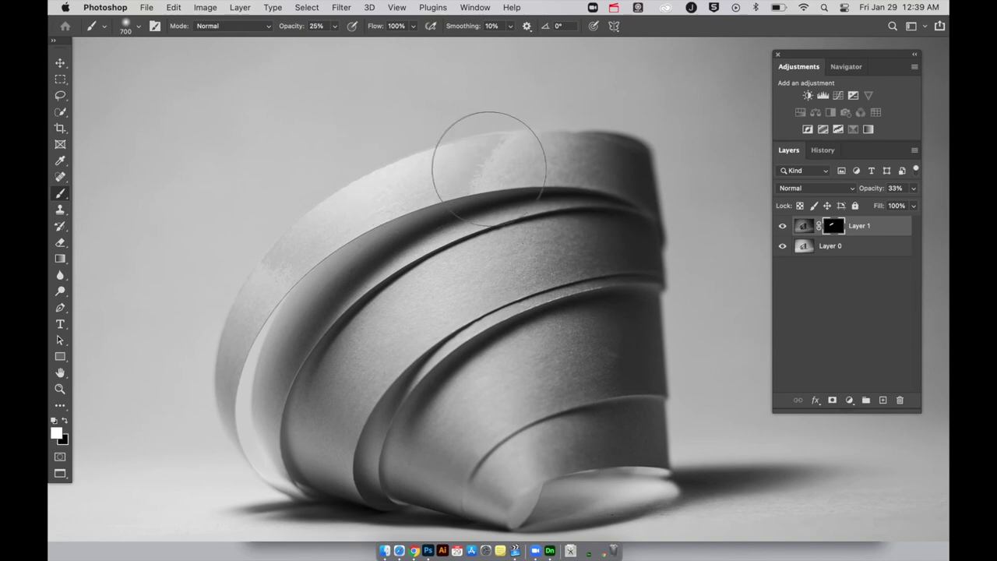
key("x")
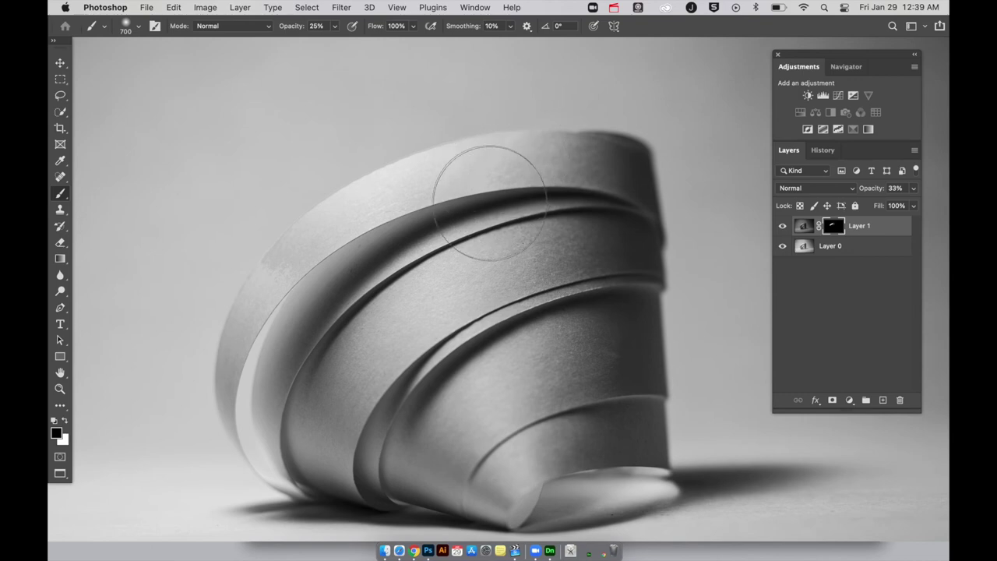
mouse_move(261, 282)
left_mouse_down()
mouse_move(282, 306)
mouse_move(250, 291)
mouse_move(239, 278)
mouse_move(271, 303)
mouse_move(232, 258)
mouse_move(278, 299)
mouse_move(256, 322)
mouse_move(255, 375)
mouse_move(253, 264)
mouse_move(291, 298)
left_mouse_up()
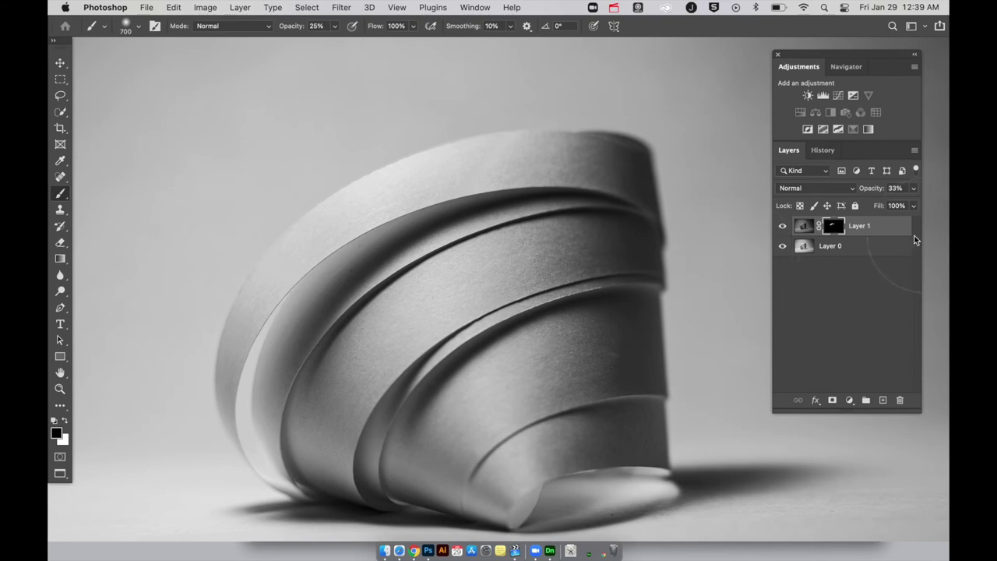
Compare the sculpture's rim with Layer 1 hidden and shown, and examine the whole composite in full screen
left_click(781, 226)
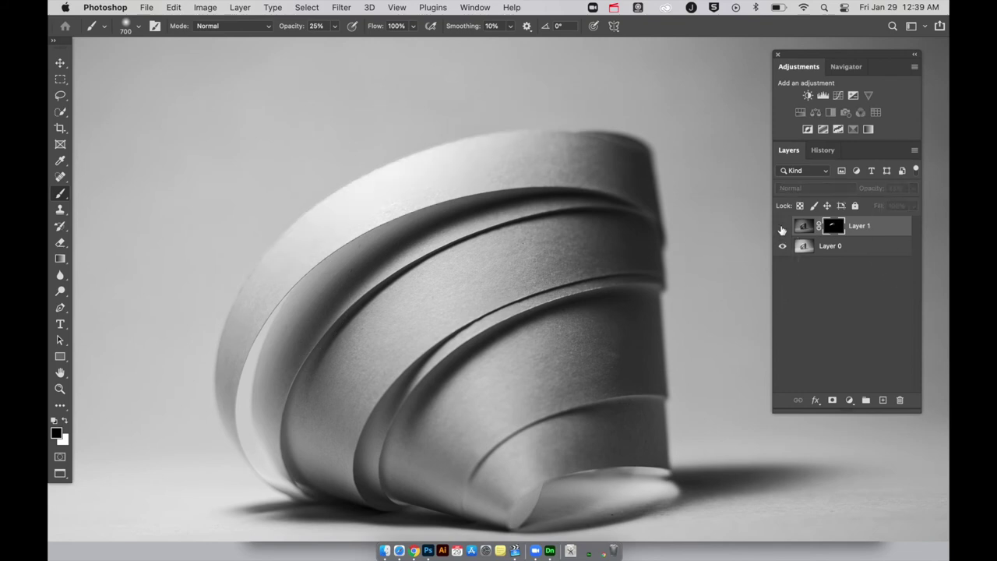
left_click(782, 226)
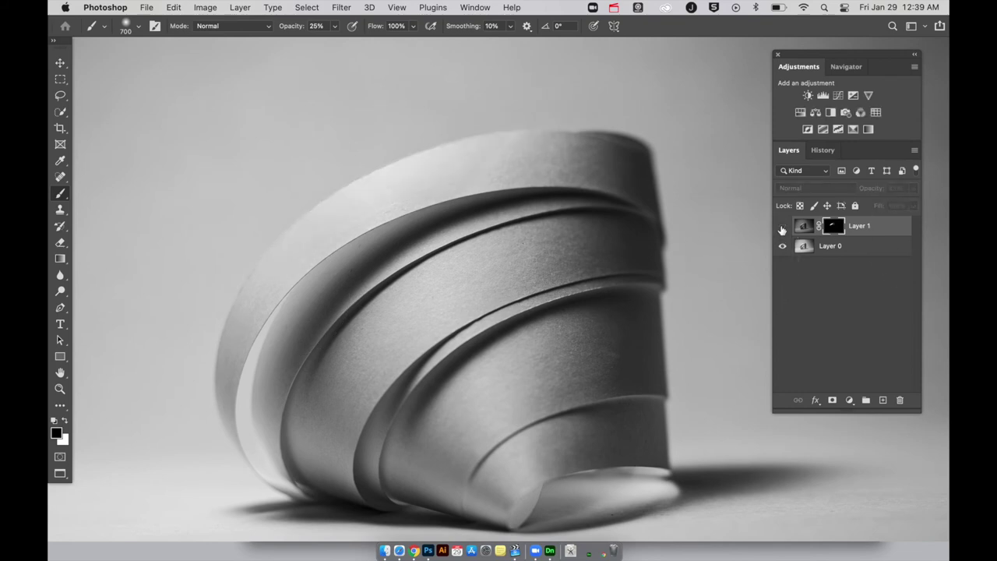
left_click(781, 226)
left_click(782, 226)
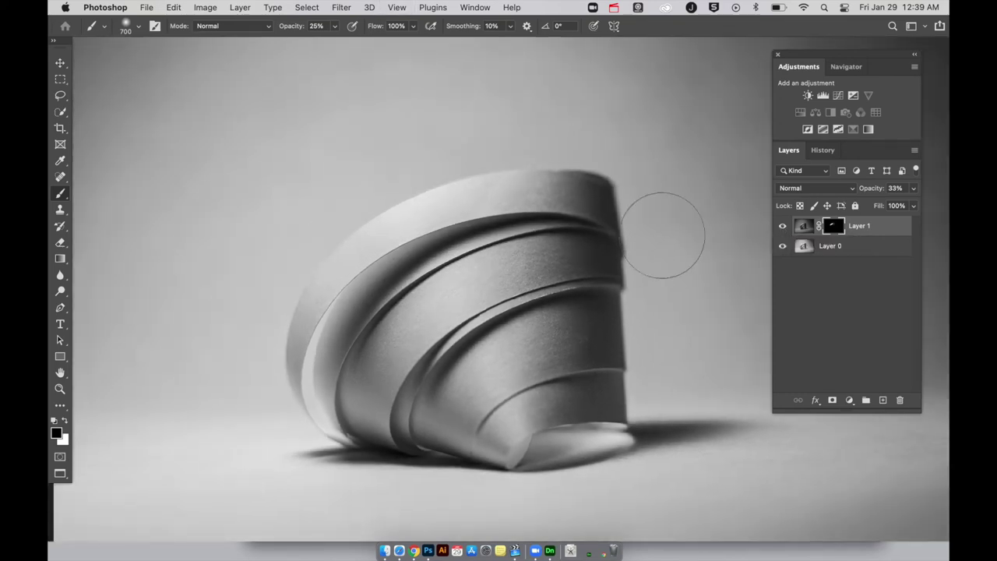
mouse_move(662, 235)
left_mouse_down()
mouse_move(620, 282)
mouse_move(619, 341)
mouse_move(580, 331)
left_mouse_up()
mouse_move(440, 409)
left_mouse_down()
mouse_move(583, 311)
mouse_move(481, 369)
left_mouse_up()
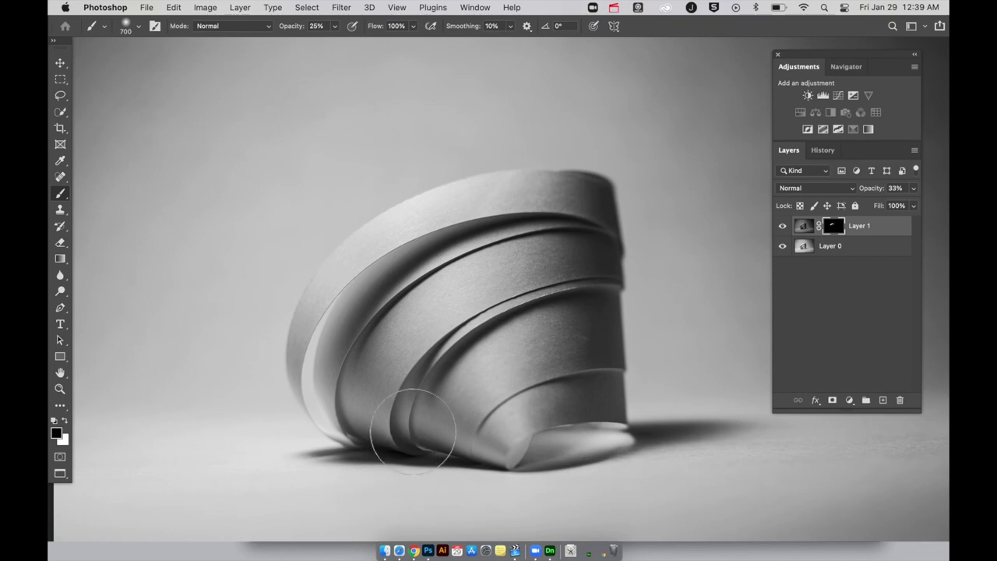
key("f")
key("f")
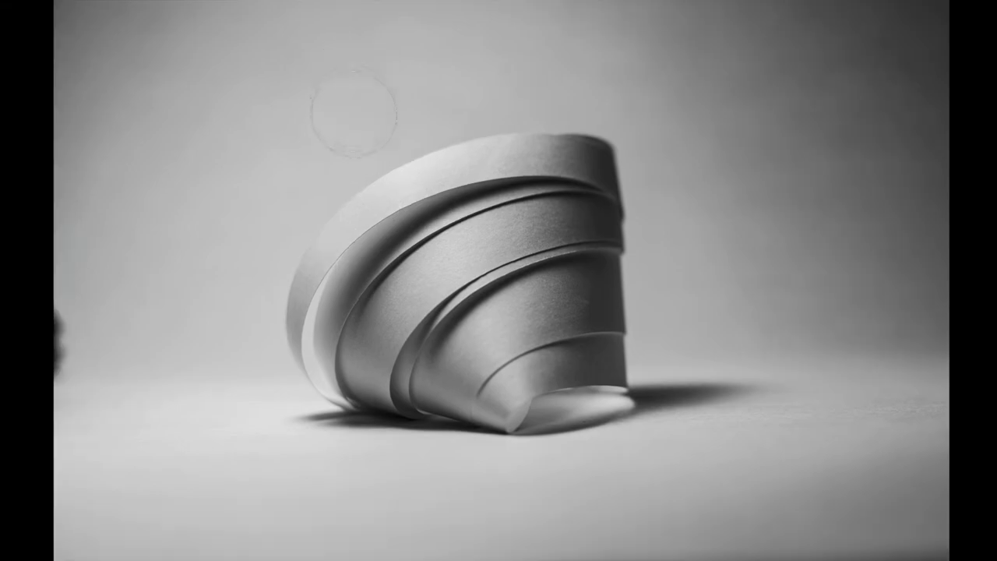
key("f")
Move the main window aside and close the DSC_9768.NEF document without saving
left_click_drag(386, 33, 397, 348)
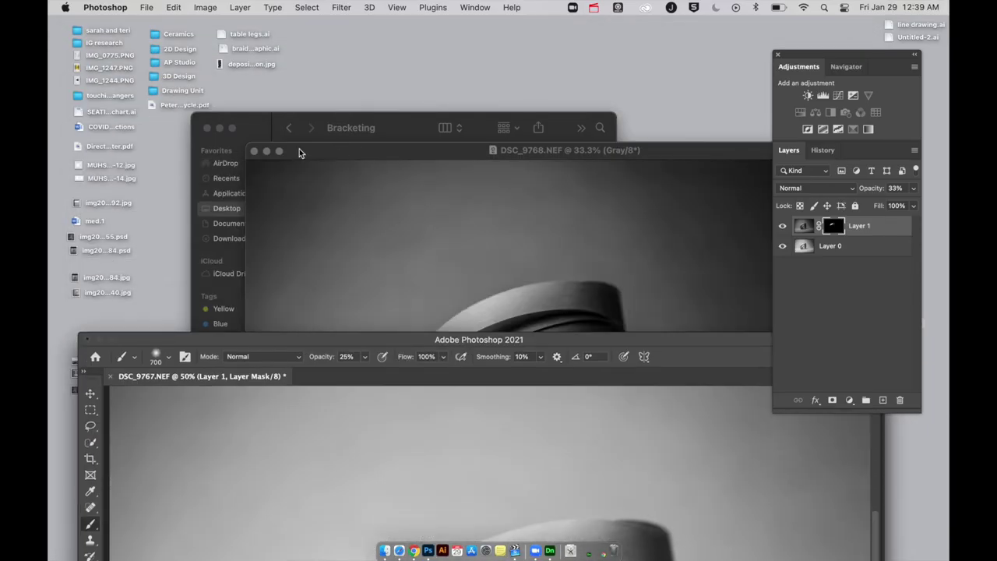
left_click(254, 151)
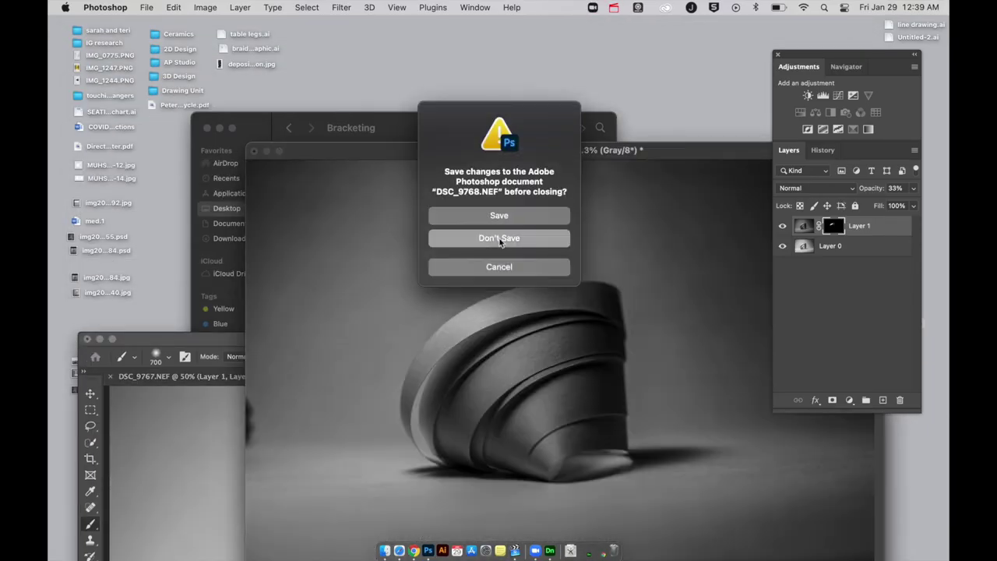
left_click(496, 238)
Switch to Finder and open DSC_9766.NEF from the Bracketing folder through Camera Raw
left_click(394, 124)
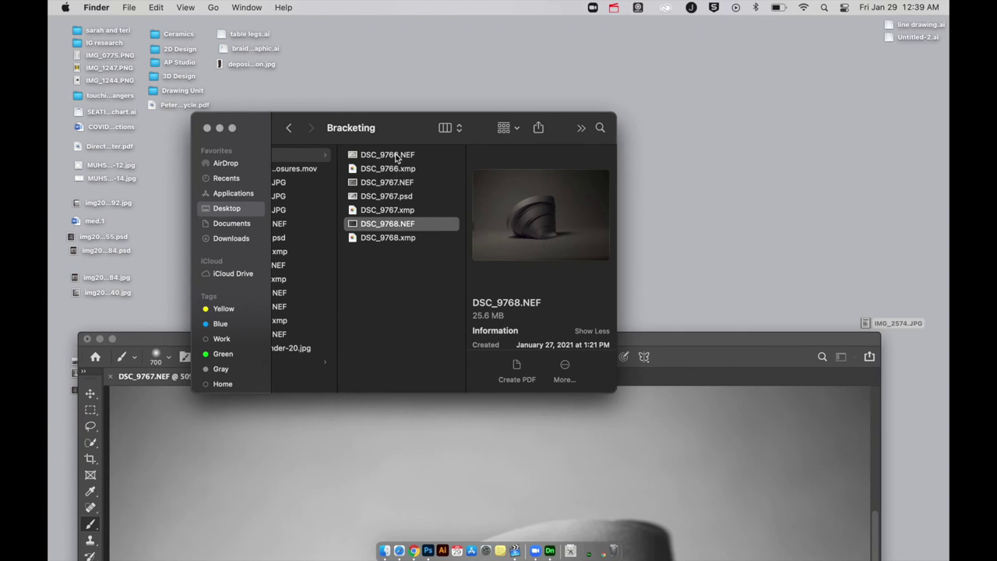
left_click(397, 158)
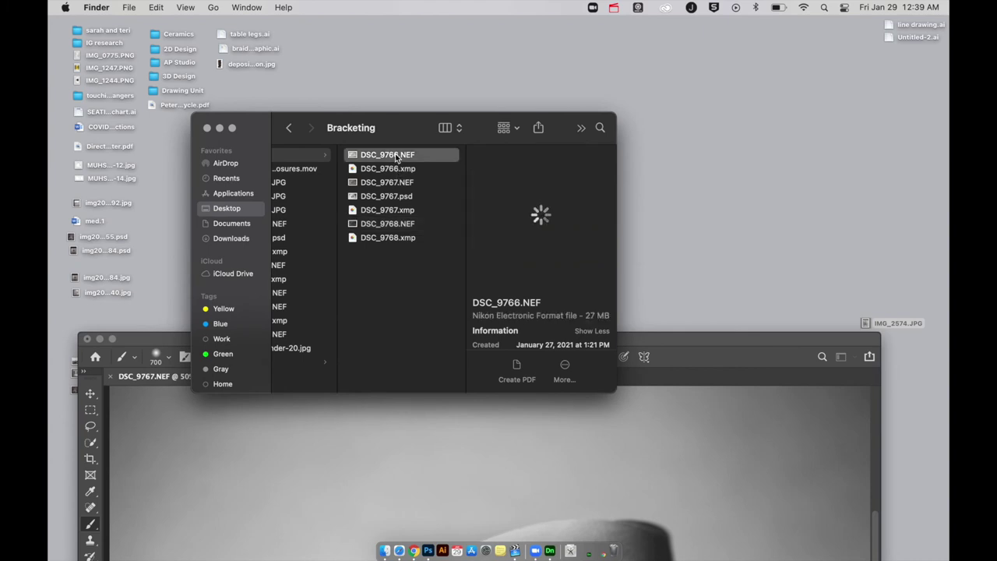
double_click(395, 158)
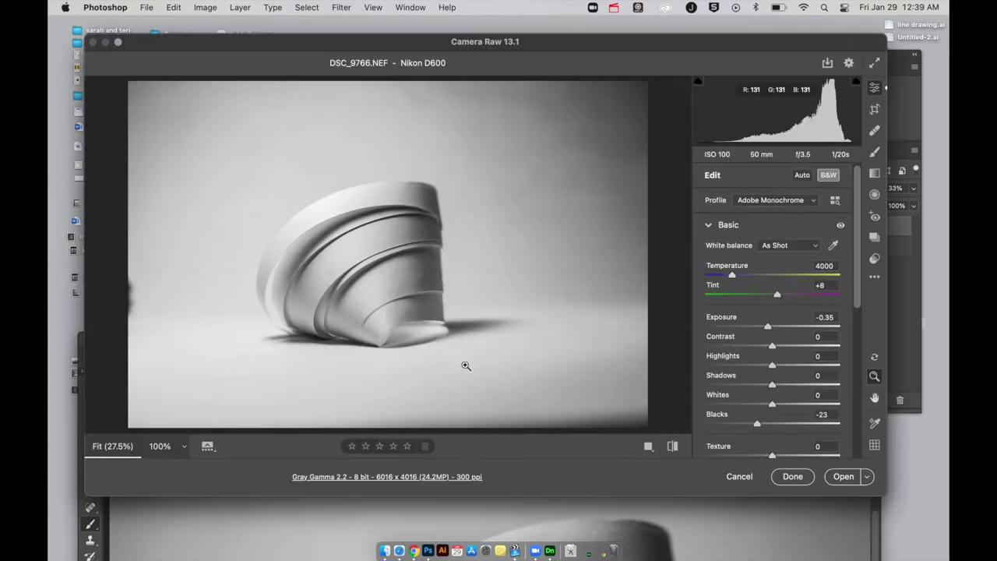
left_click(844, 477)
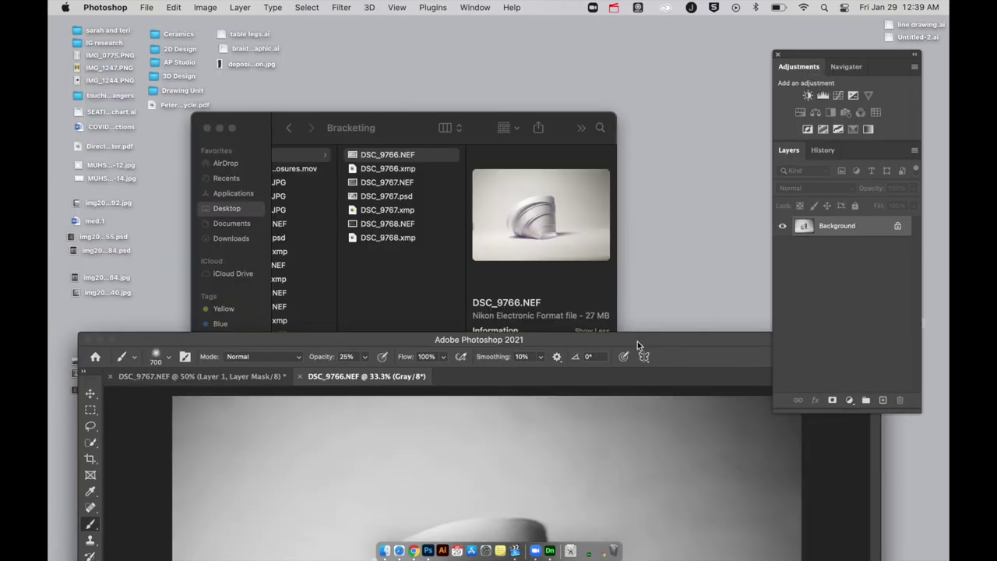
Float the DSC_9766.NEF document and copy its image into DSC_9767.NEF as a new layer on top
left_click_drag(637, 341, 635, 26)
left_click_drag(394, 66, 424, 204)
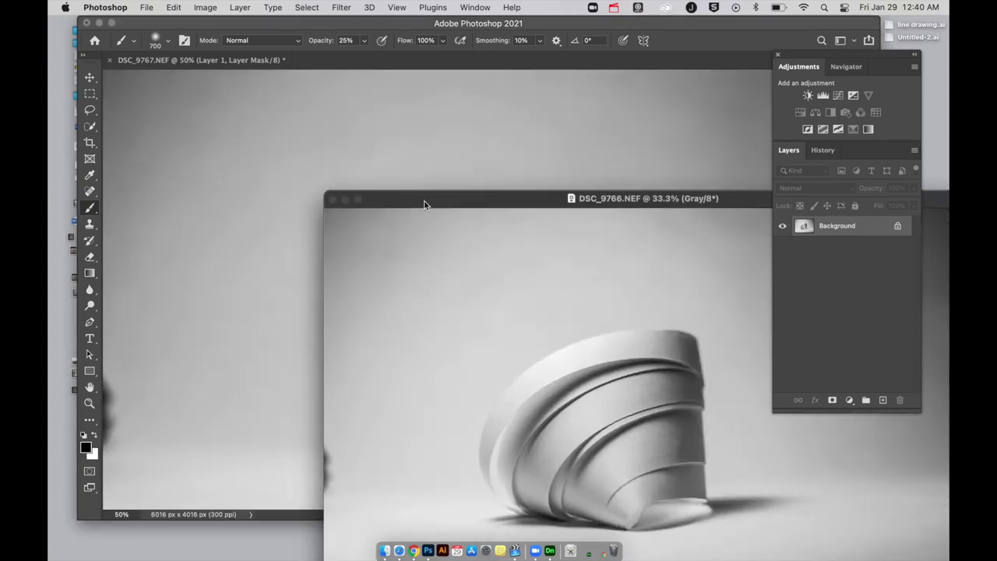
key("v")
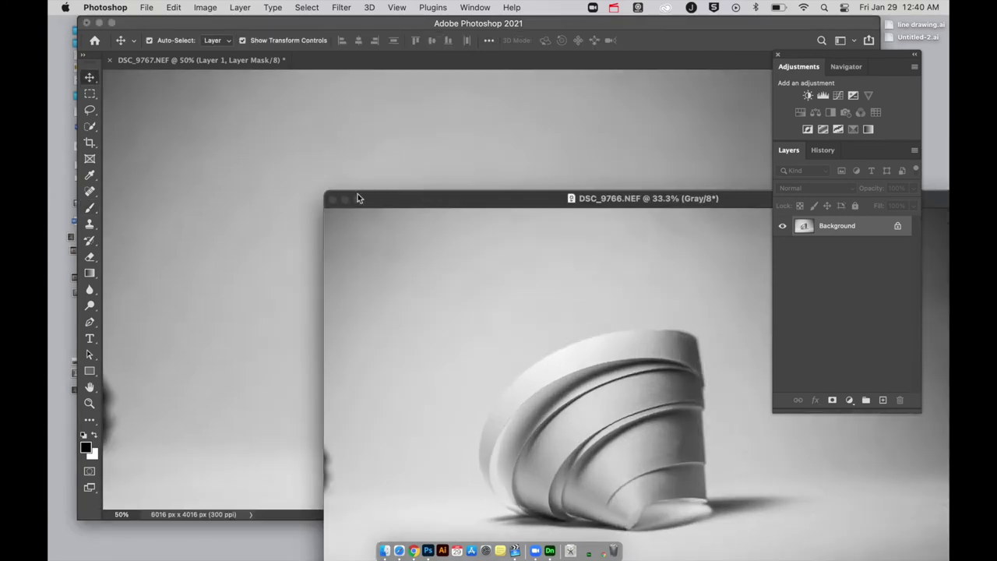
left_click_drag(369, 227, 243, 165)
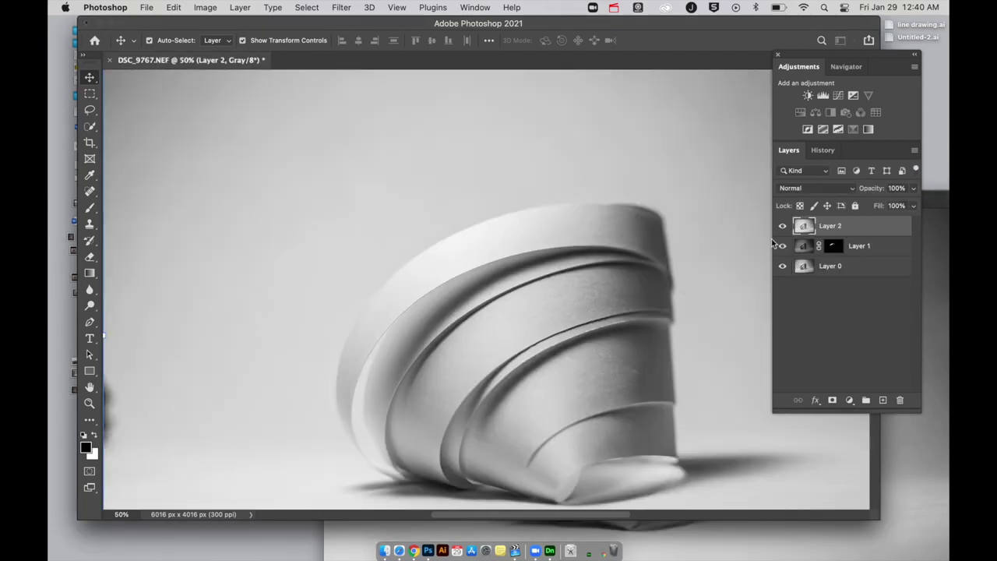
key("f")
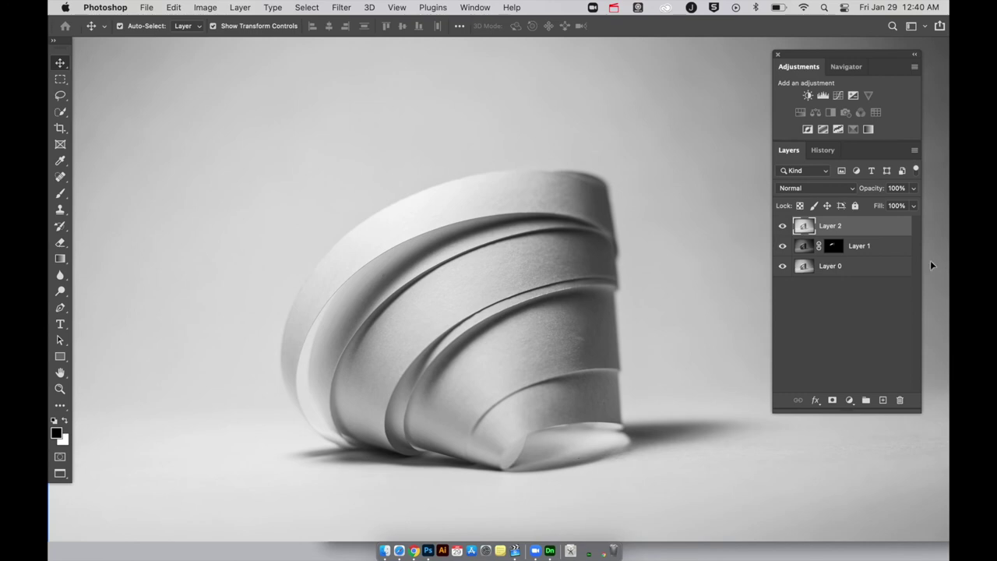
Compare the composite with Layer 2 hidden and shown, and delete Layer 2
left_click(782, 226)
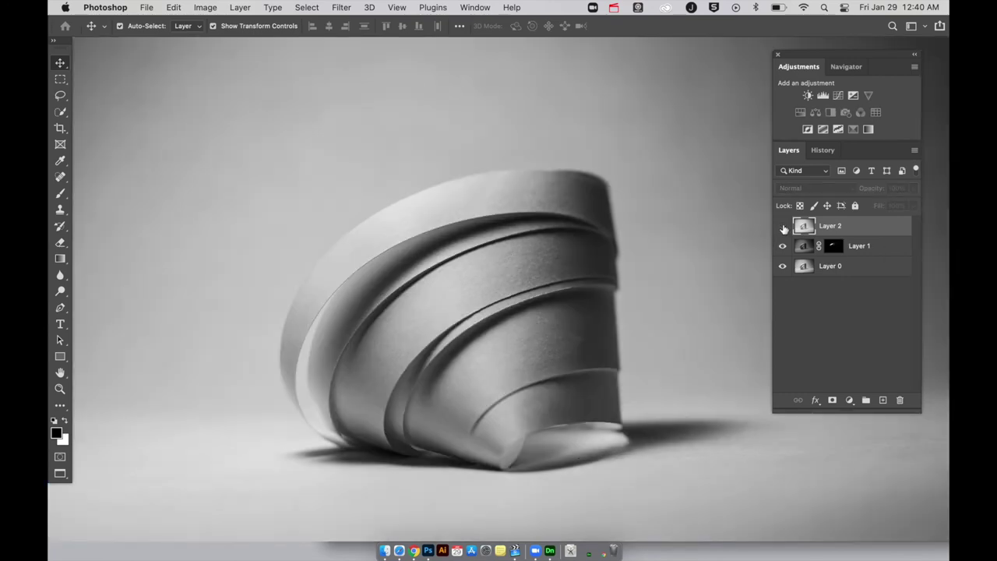
left_click(782, 226)
left_click(782, 226)
left_click(783, 226)
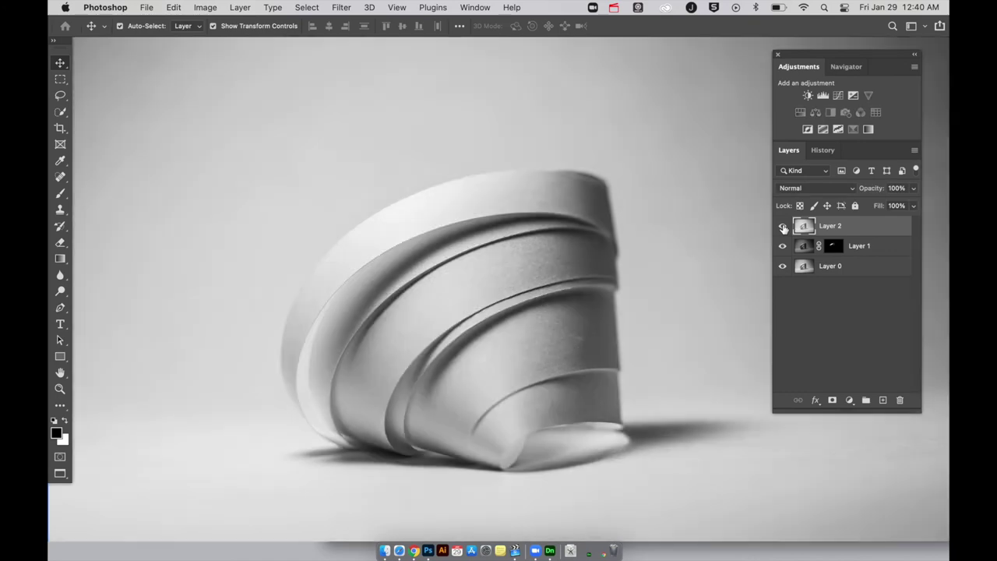
left_click(783, 226)
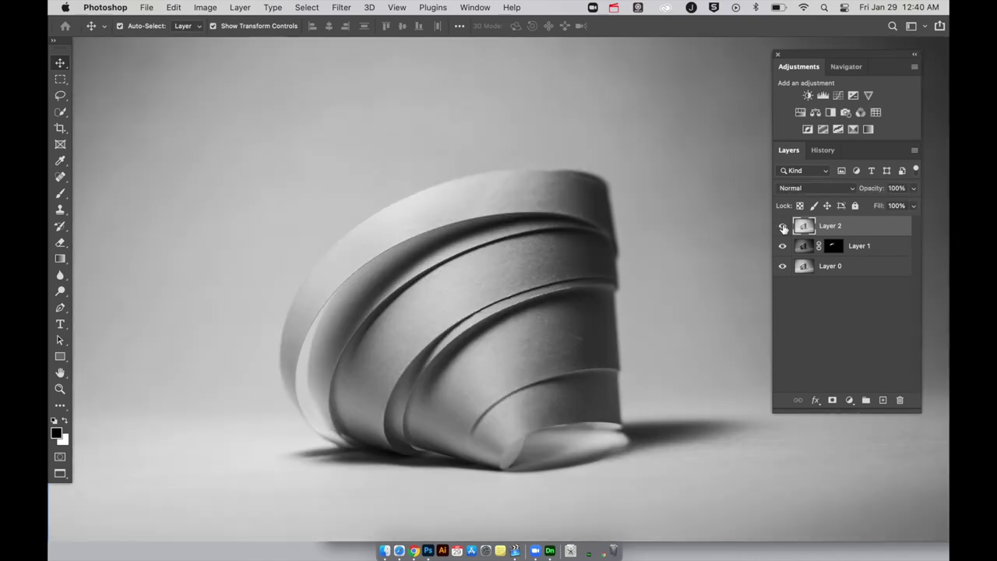
left_click(783, 226)
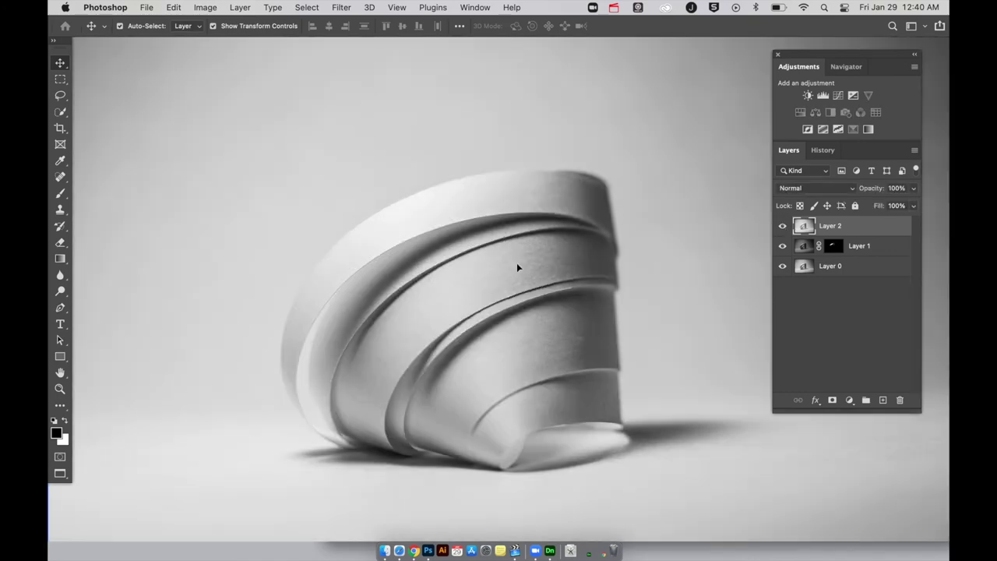
left_click_drag(853, 231, 901, 400)
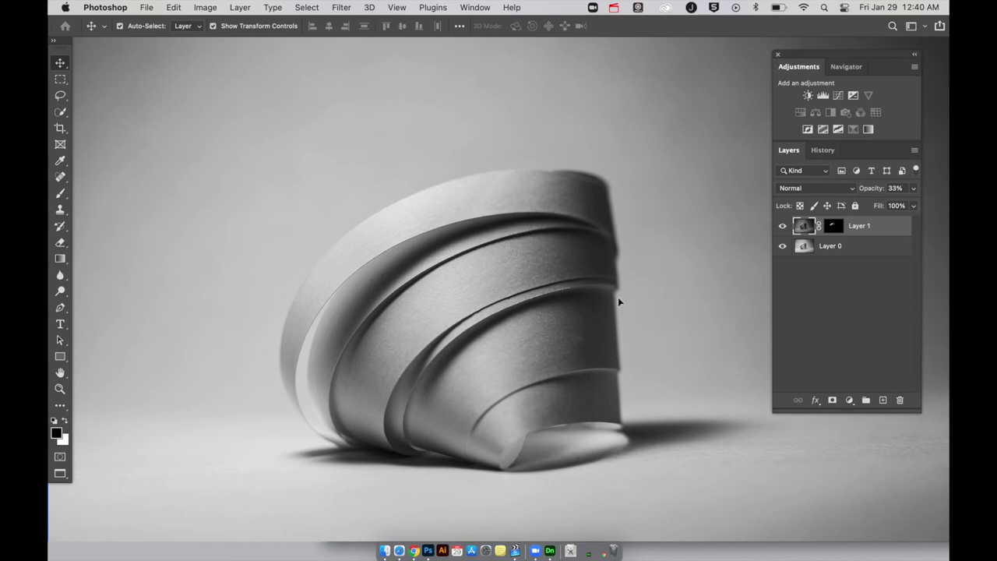
Merge Layer 1 and Layer 0 into a single layer
left_click(850, 248)
left_click(861, 231, "shift")
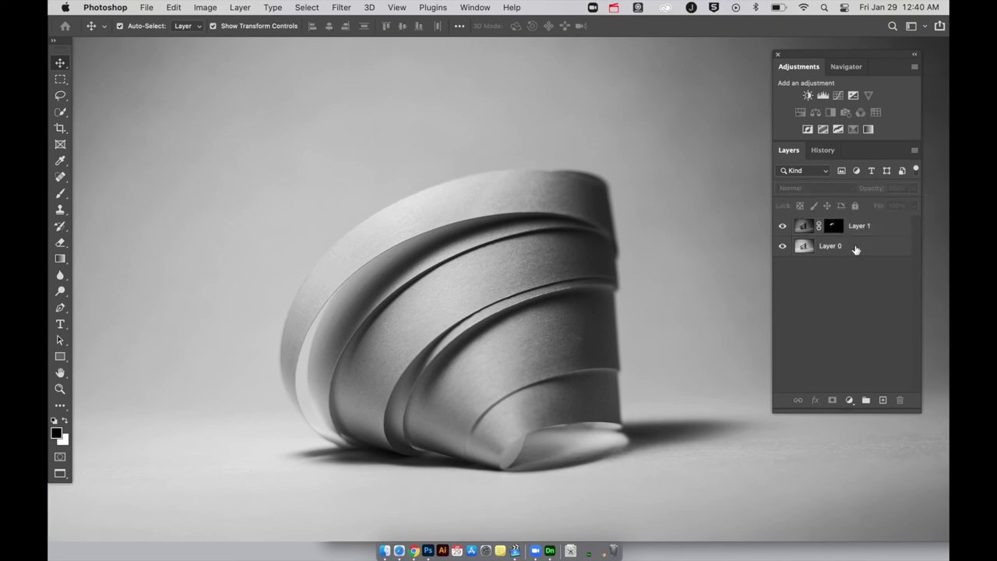
left_click(855, 248)
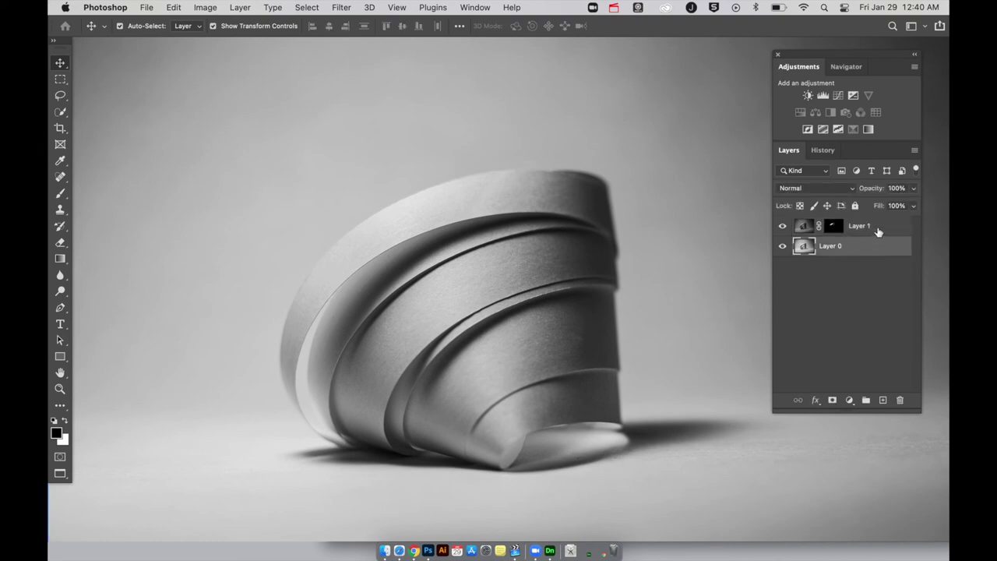
left_click(878, 232, "shift")
right_click(878, 231)
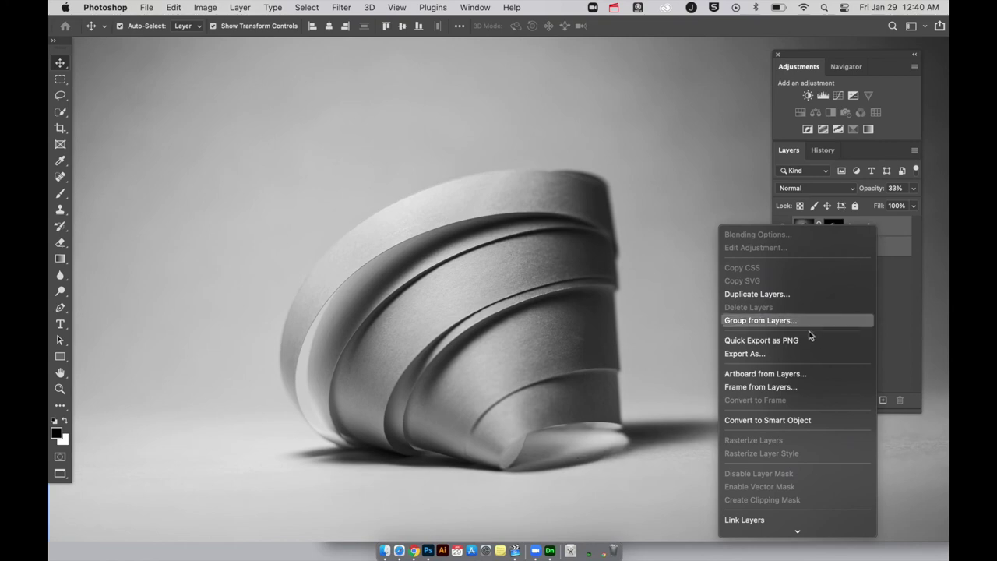
scroll(807, 334, "down", 5)
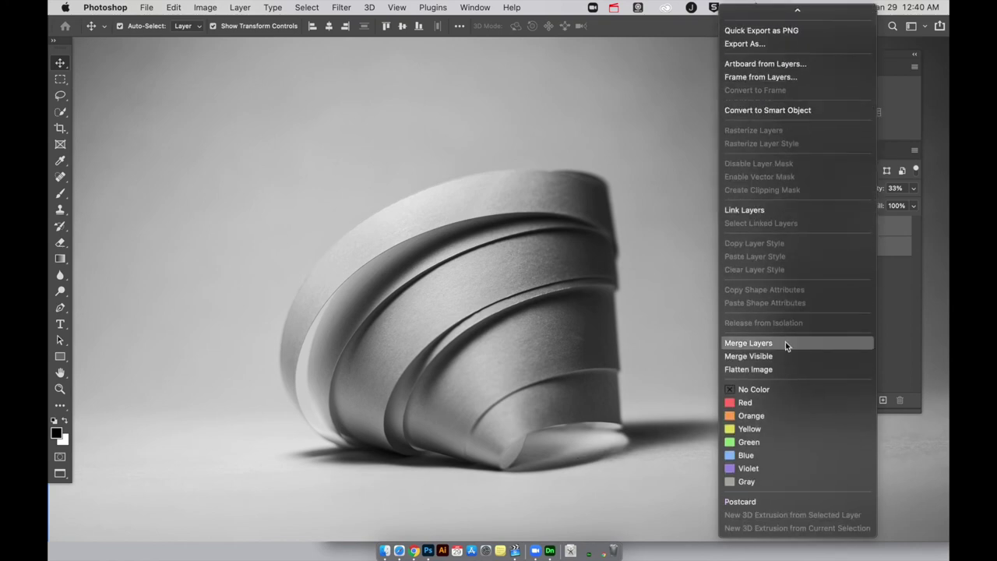
left_click(785, 341)
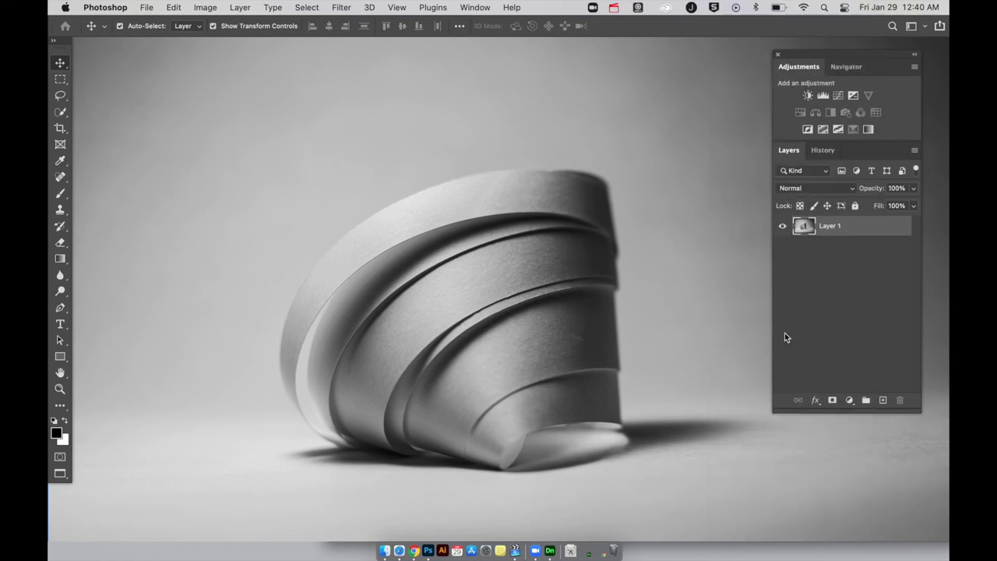
Add a Curves adjustment with a contrast S-curve, one point at input 27, output 20 and the upper section raised, and compare it hidden and shown
left_click(838, 95)
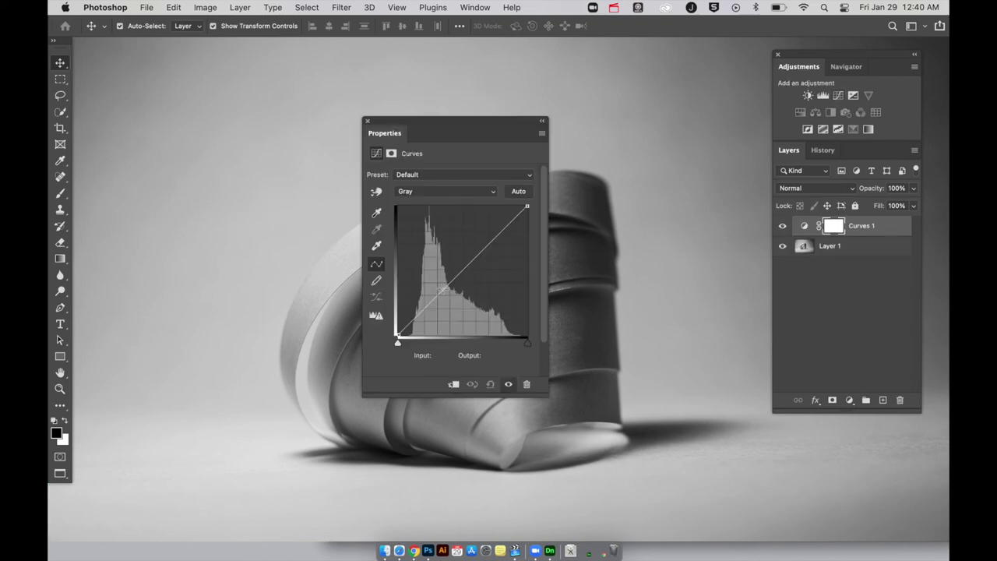
left_click_drag(431, 300, 433, 309)
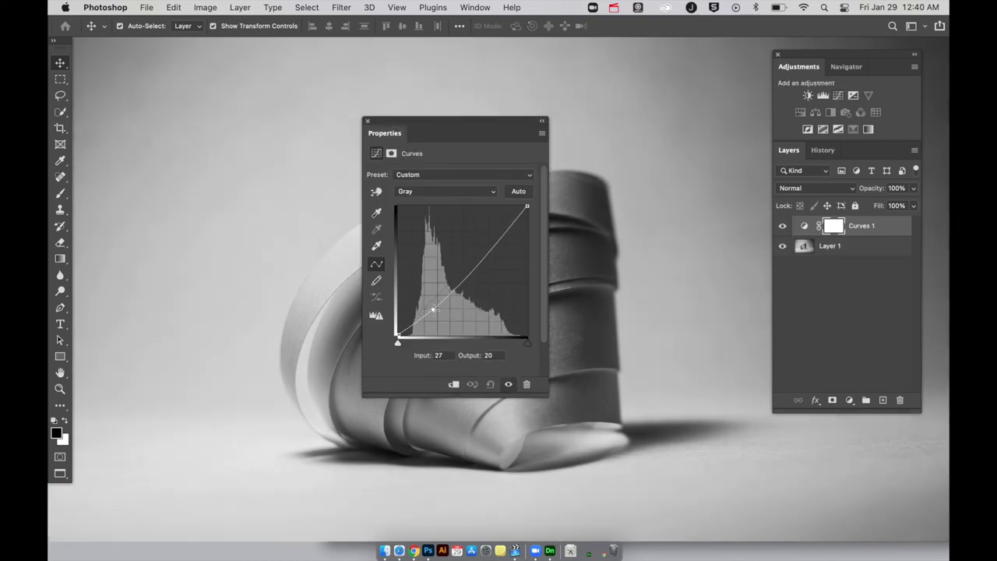
left_click_drag(470, 267, 476, 257)
left_click(367, 121)
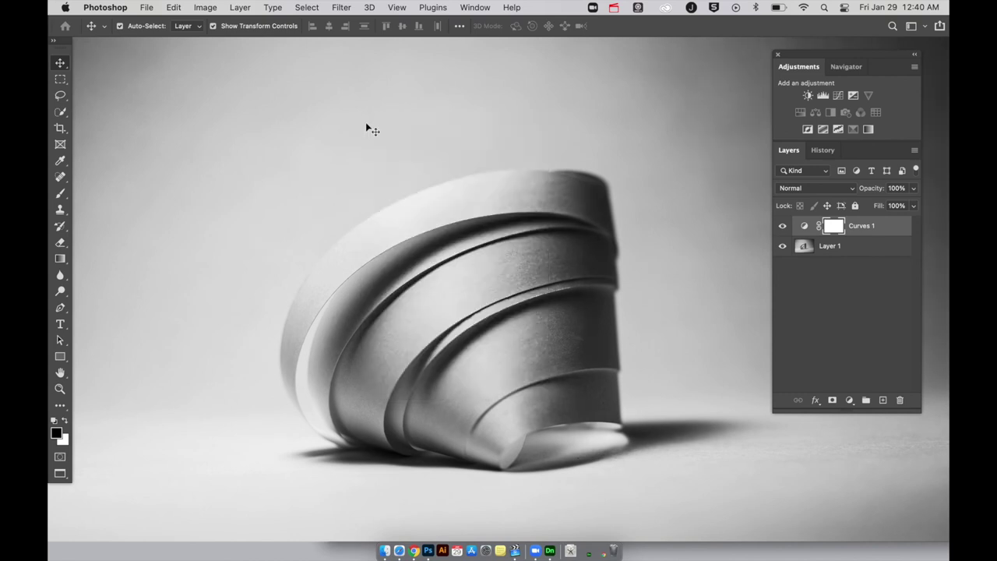
left_click(782, 226)
left_click(782, 226)
Duplicate Layer 1 and apply a High Pass filter with a 5.8-pixel radius to the copy
left_click(832, 246)
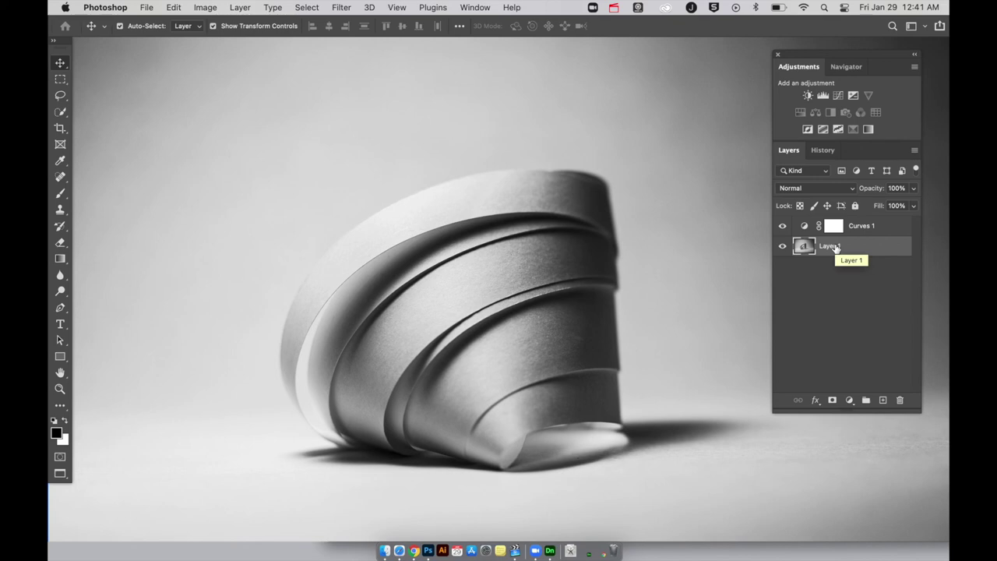
key("super+j")
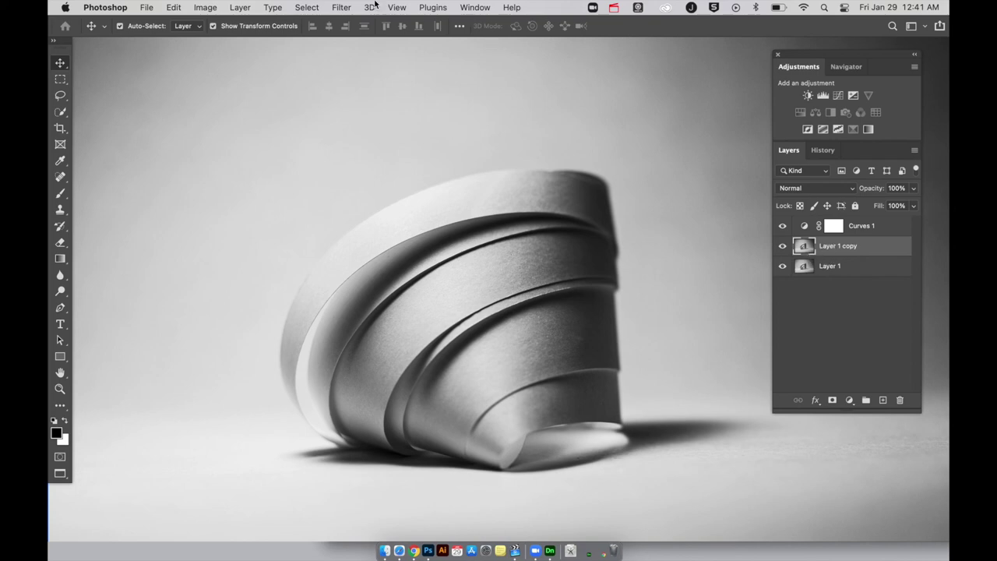
left_click(345, 7)
mouse_move(351, 270)
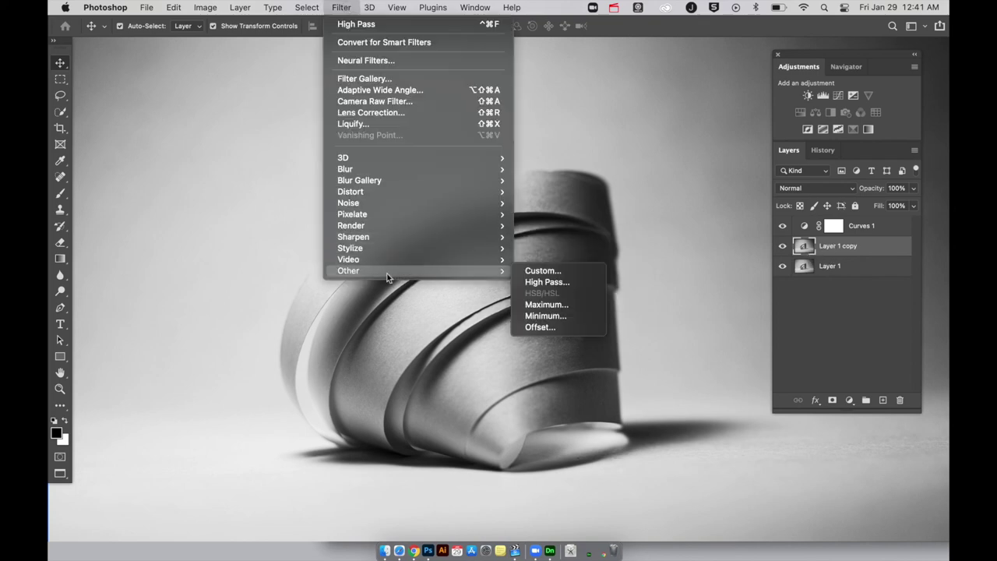
left_click(521, 282)
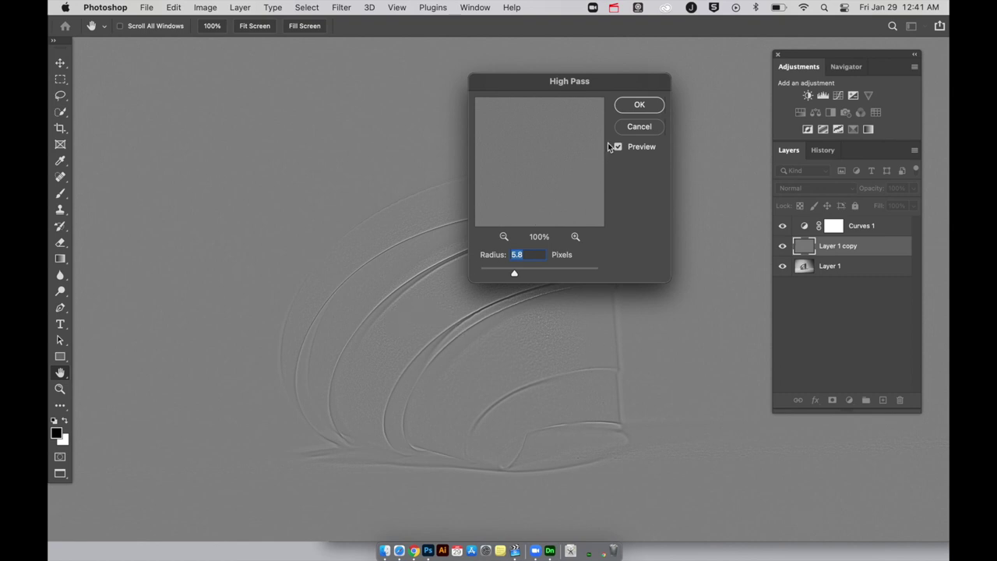
left_click(632, 110)
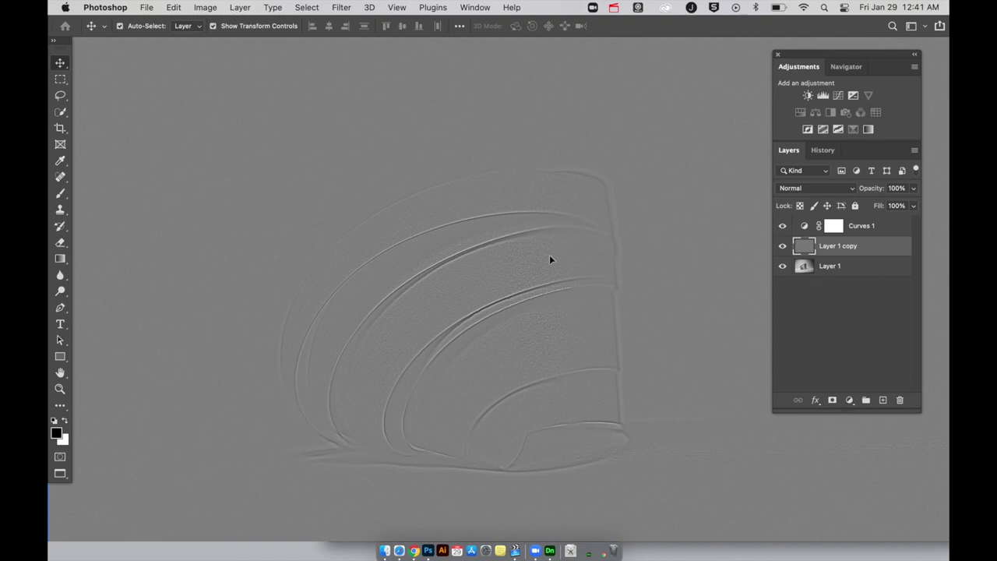
Blend the high-pass copy in Overlay mode and inspect the paper texture up close with that layer hidden and shown
left_click(802, 199)
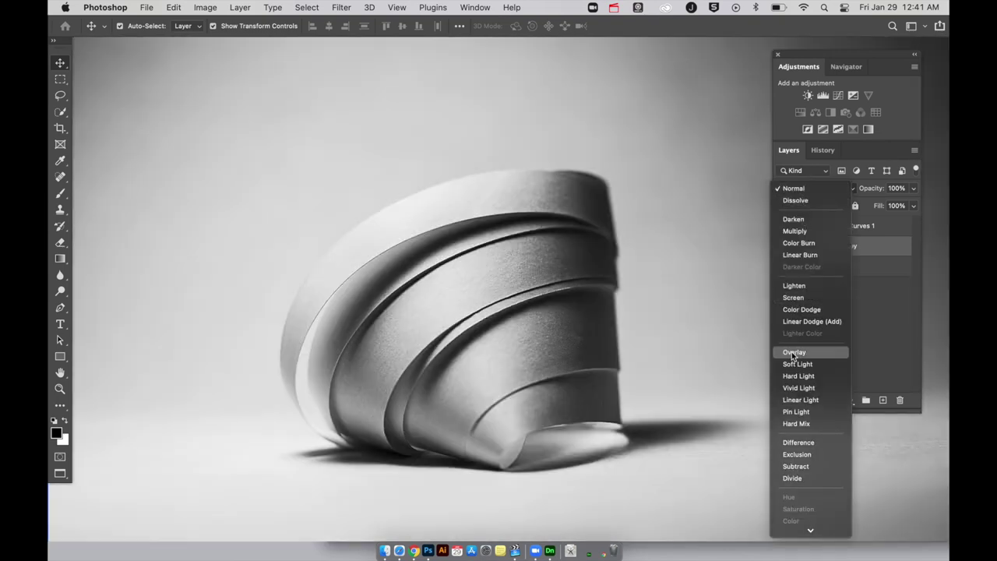
left_click(791, 351)
key("super+plus")
key("super+plus")
key("super+plus")
key("super+plus")
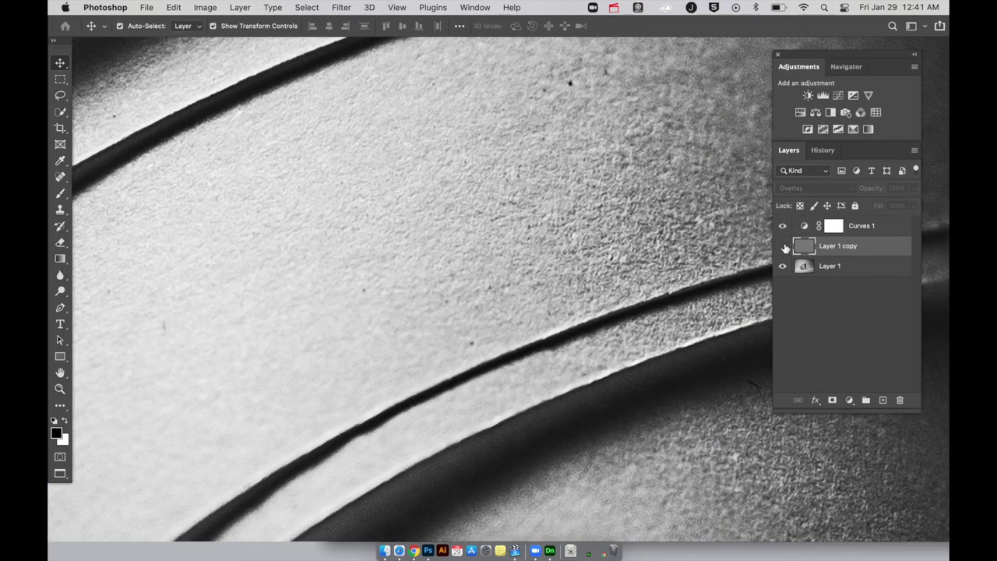
left_click(783, 246)
left_click(783, 246)
left_click(782, 246)
left_click(783, 246)
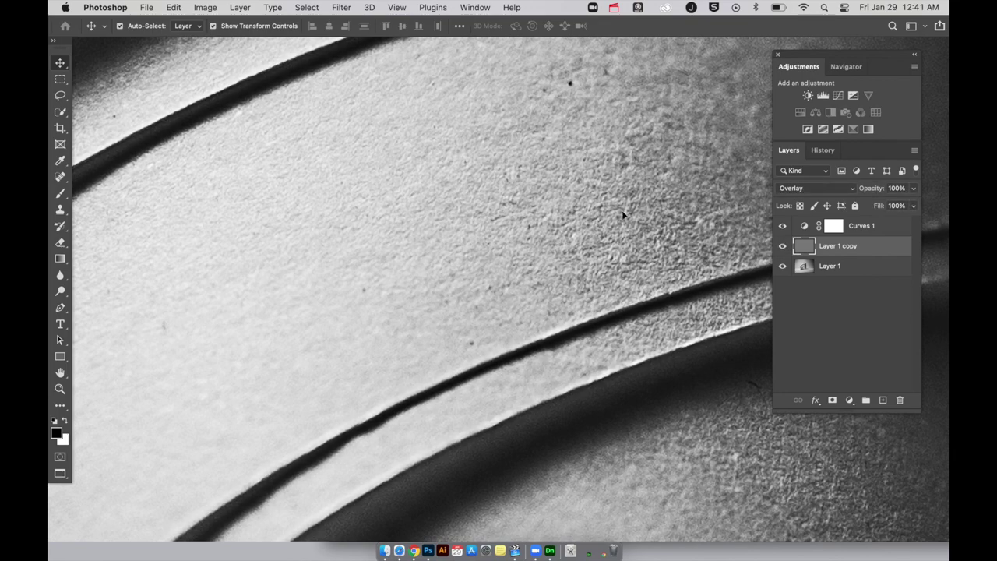
key("super+minus")
key("super+minus")
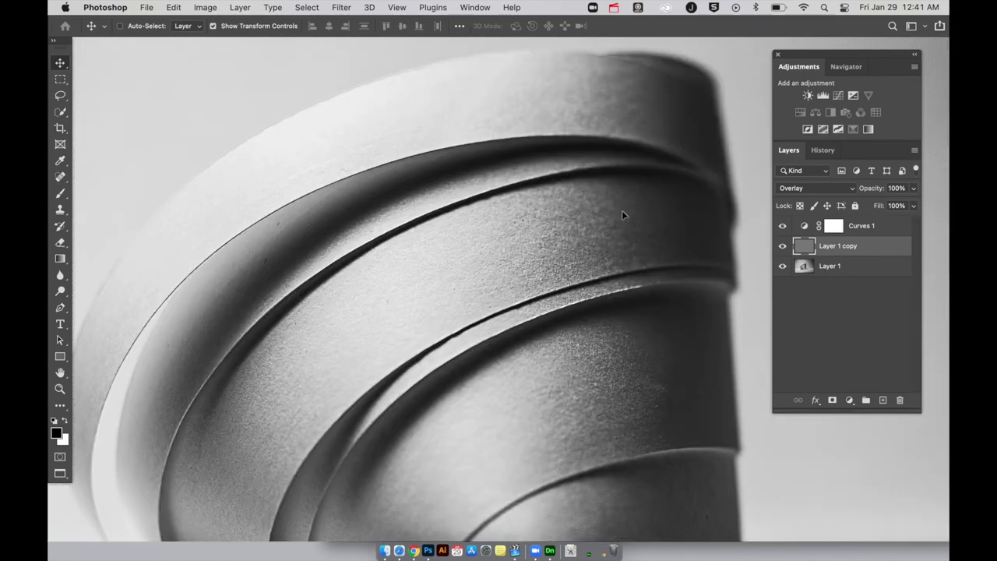
scroll(556, 223, "left", 5)
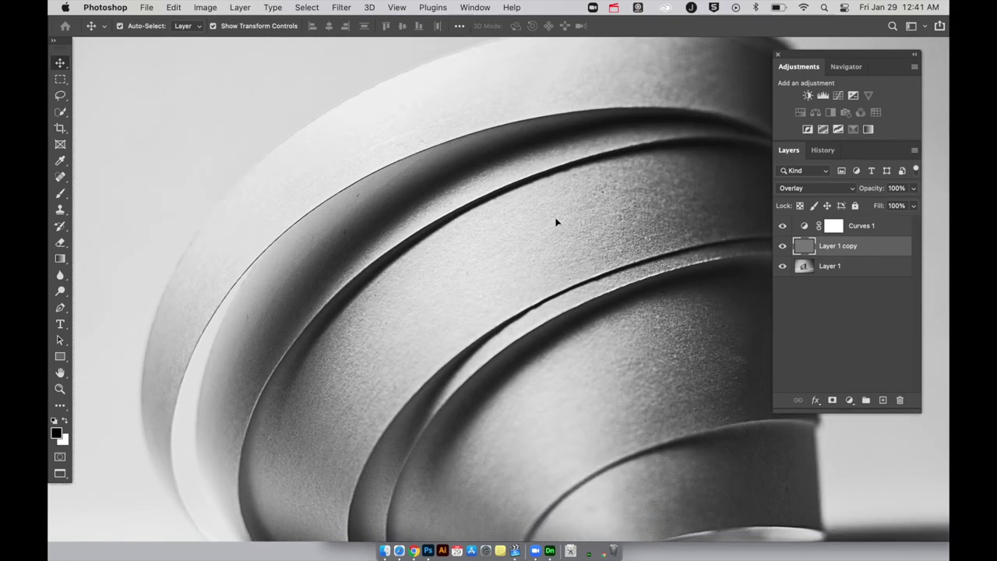
scroll(556, 223, "left", 2)
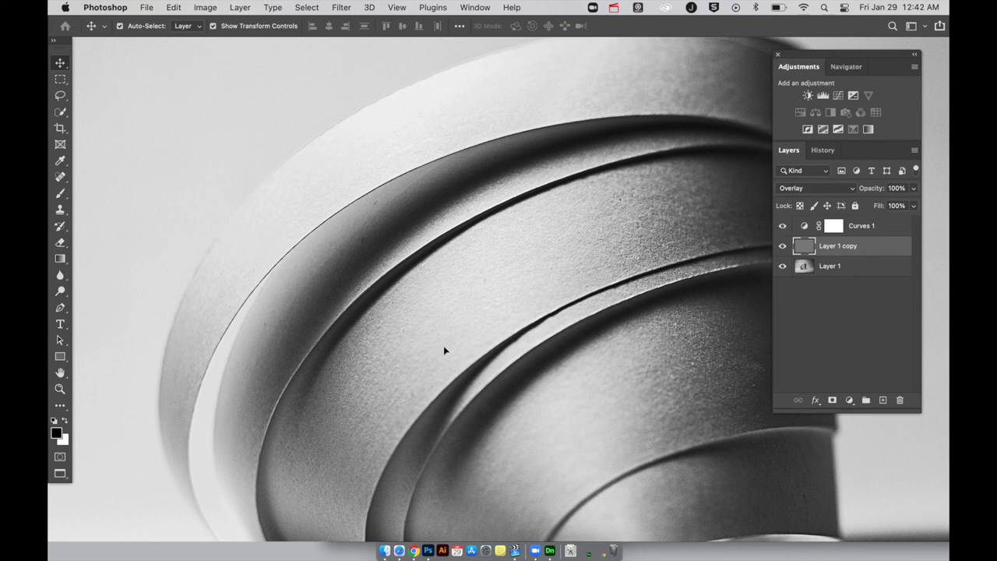
Duplicate Layer 1 again and set the new copy's blend mode to Overlay
left_click(836, 271)
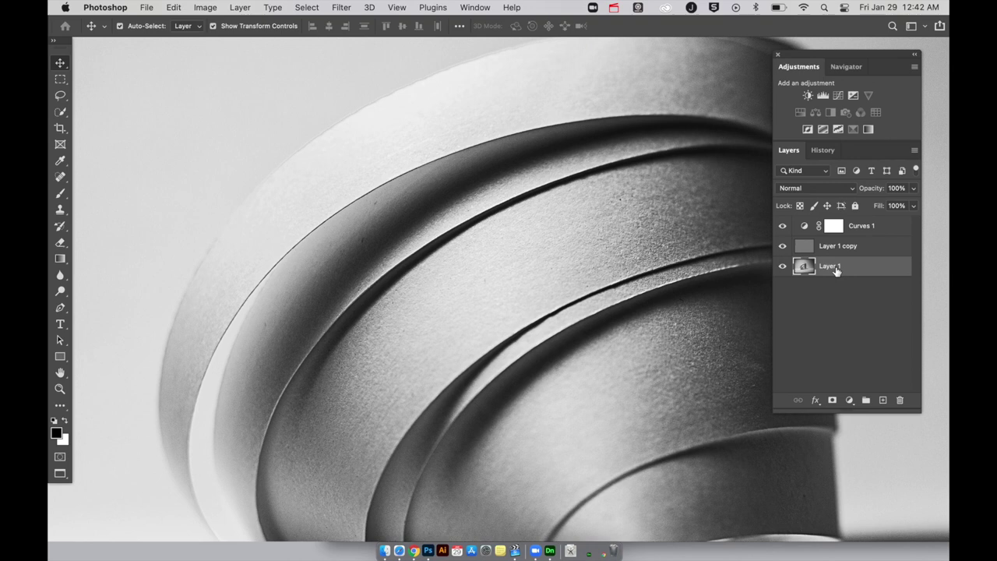
key("super+j")
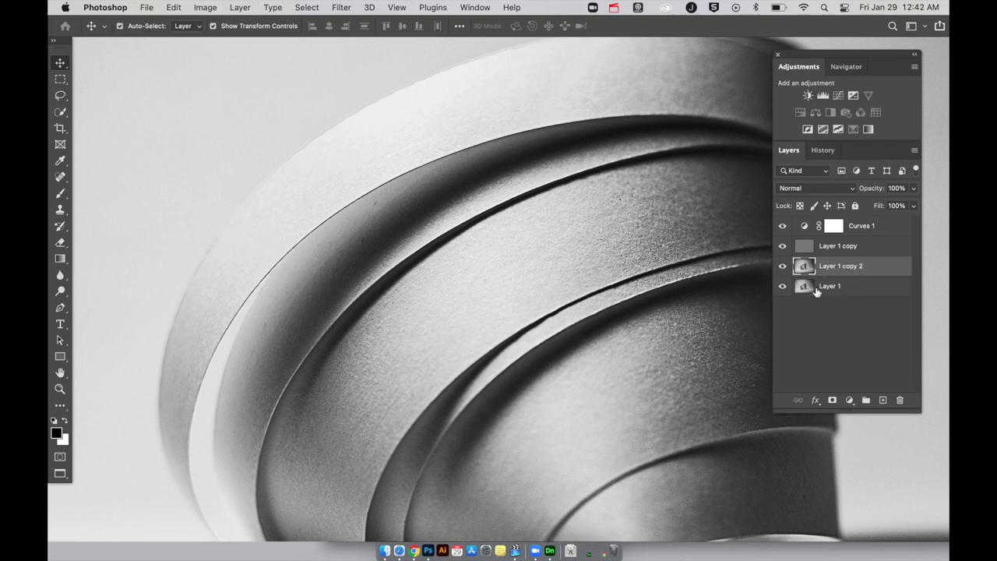
left_click(818, 188)
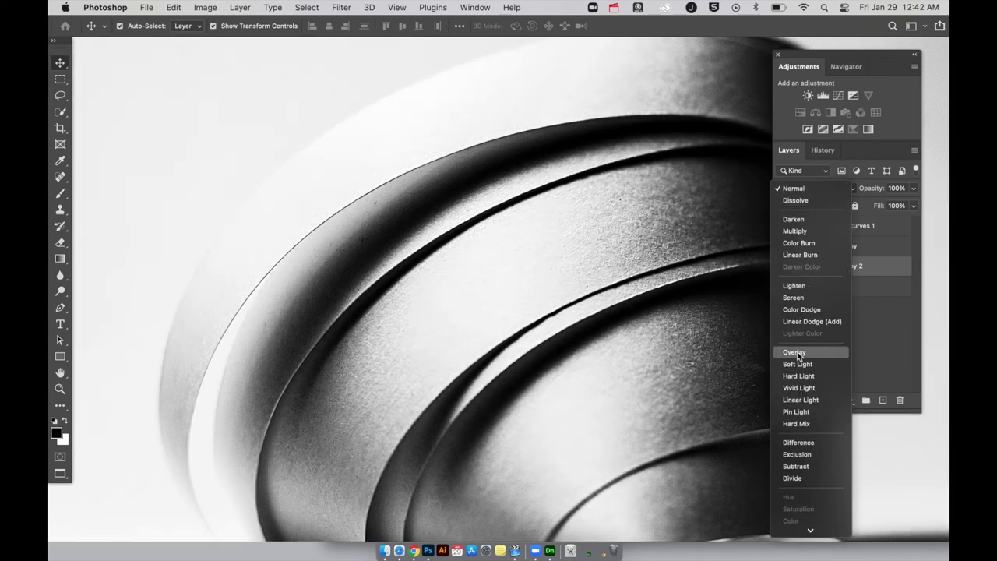
left_click(794, 353)
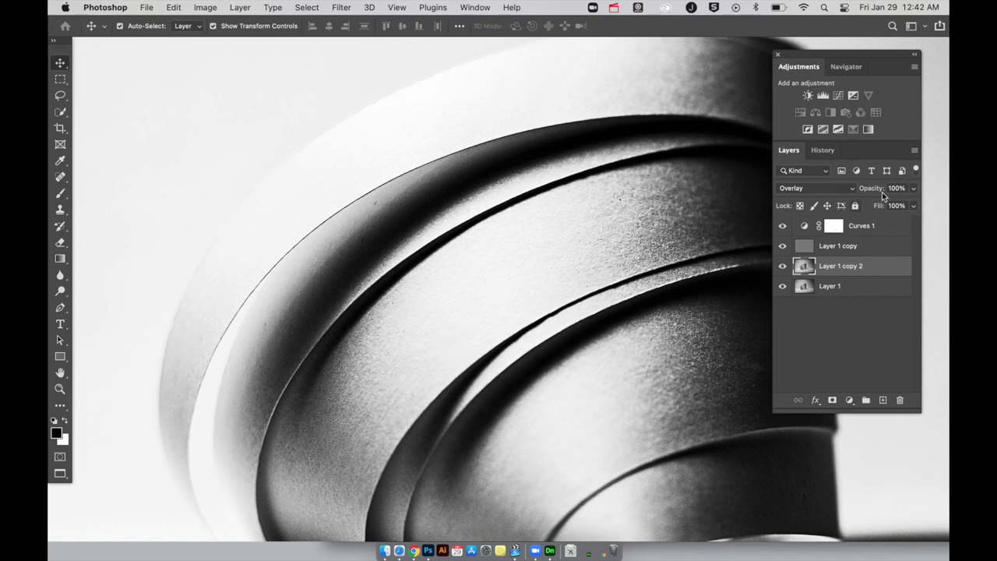
Try Layer 1 copy 2 at 54% opacity and compare the contrast with the layer hidden and shown
left_click_drag(878, 188, 863, 188)
left_click(782, 267)
left_click(782, 266)
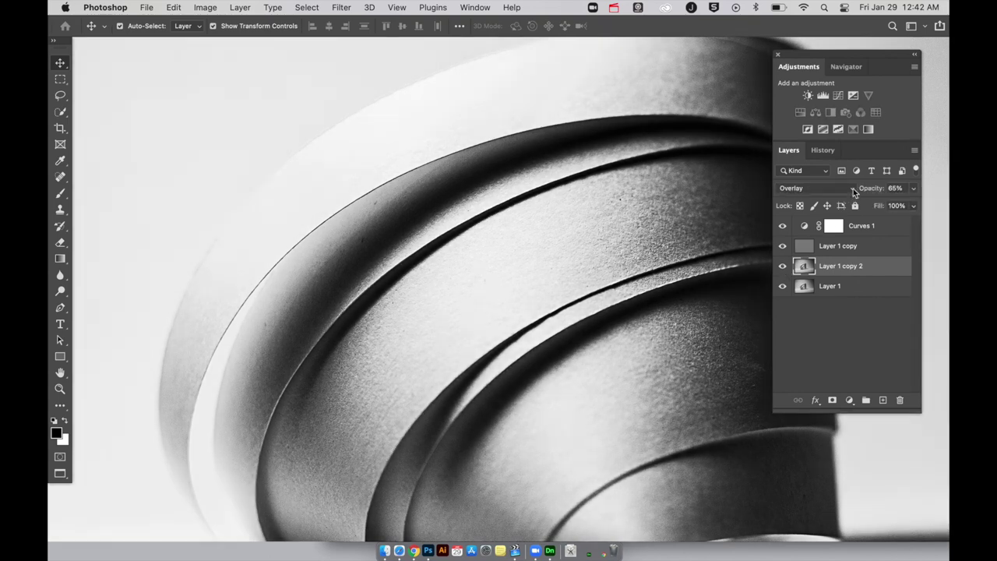
left_click_drag(863, 191, 863, 190)
left_click(783, 267)
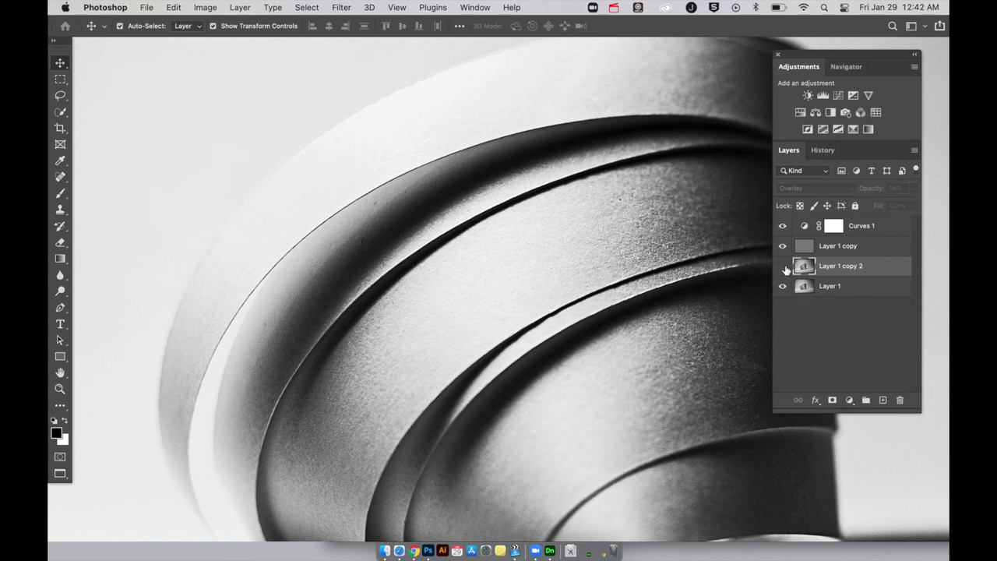
left_click(783, 266)
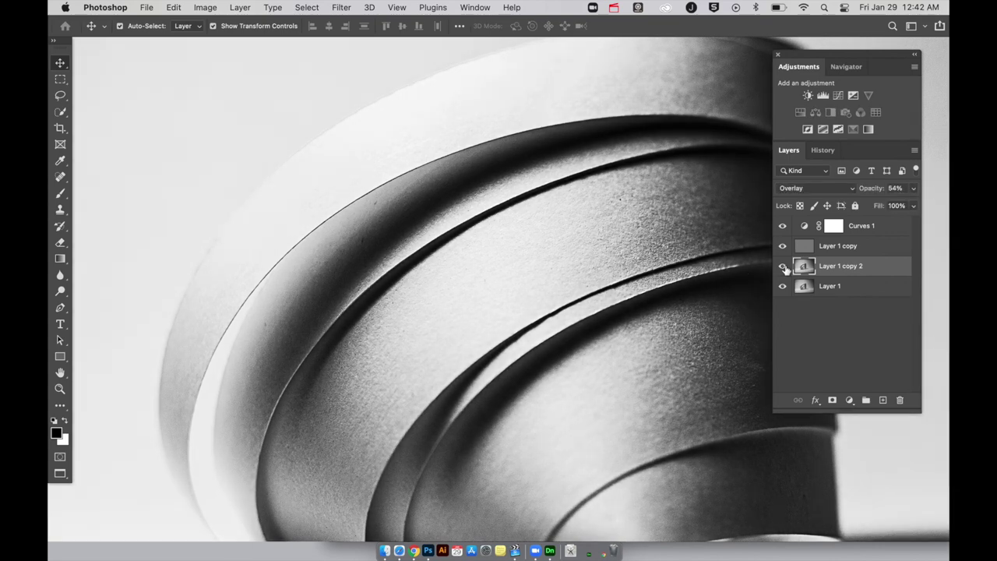
left_click(783, 266)
left_click(783, 267)
Set Layer 1 copy 2's opacity to 40% and compare the whole image with the layer hidden and shown
key("super+0")
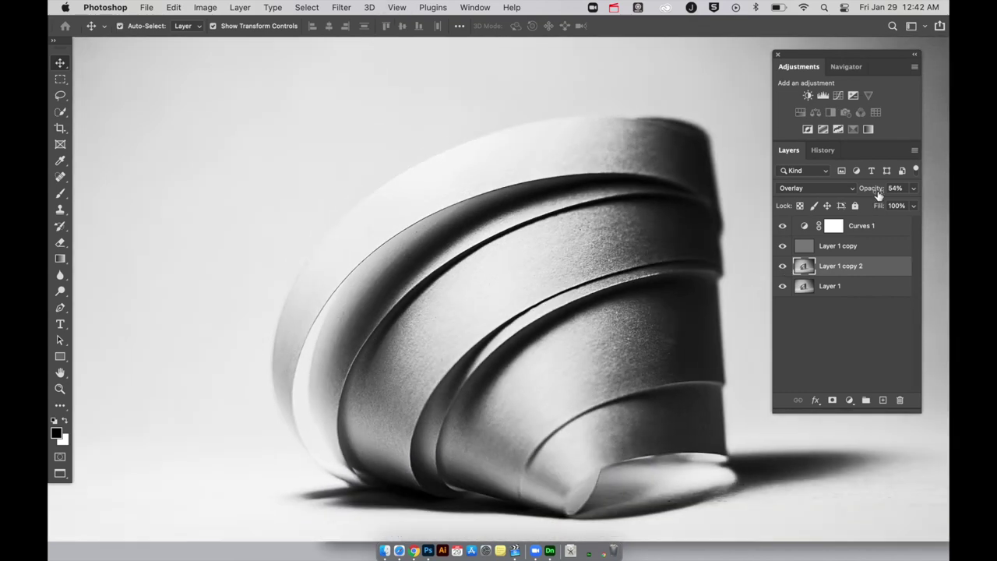
left_click_drag(878, 191, 870, 192)
left_click(780, 270)
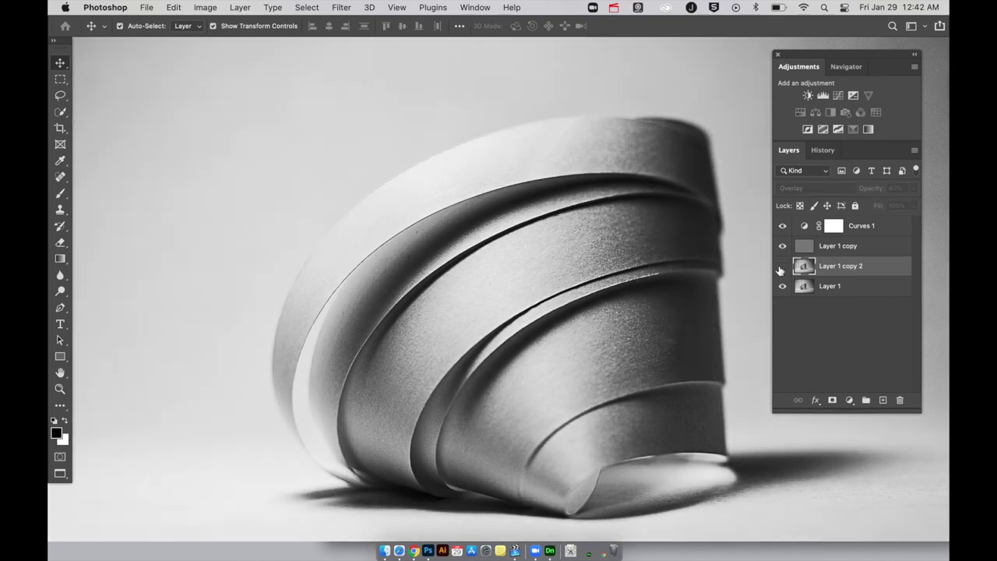
left_click(780, 267)
left_click(780, 267)
left_click(781, 268)
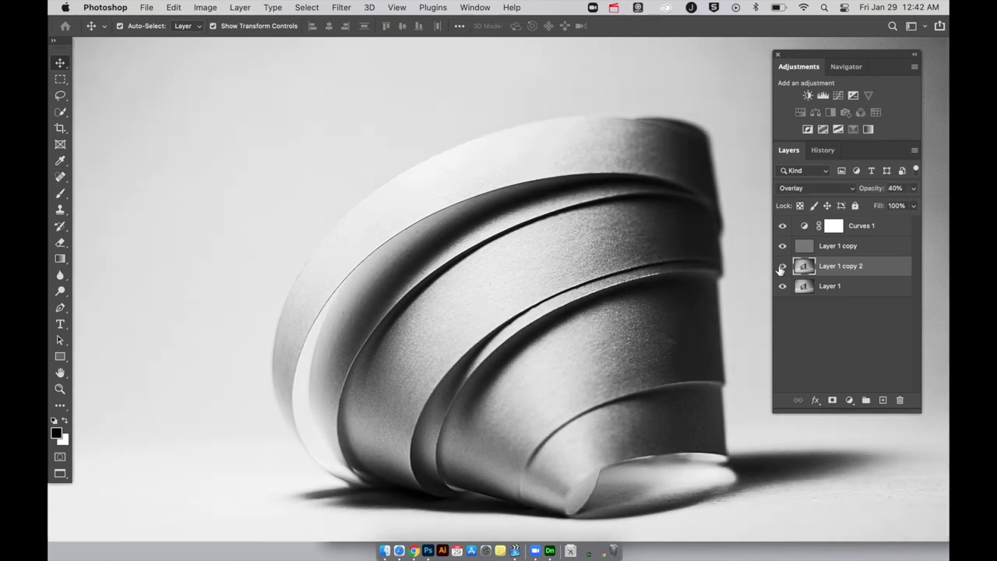